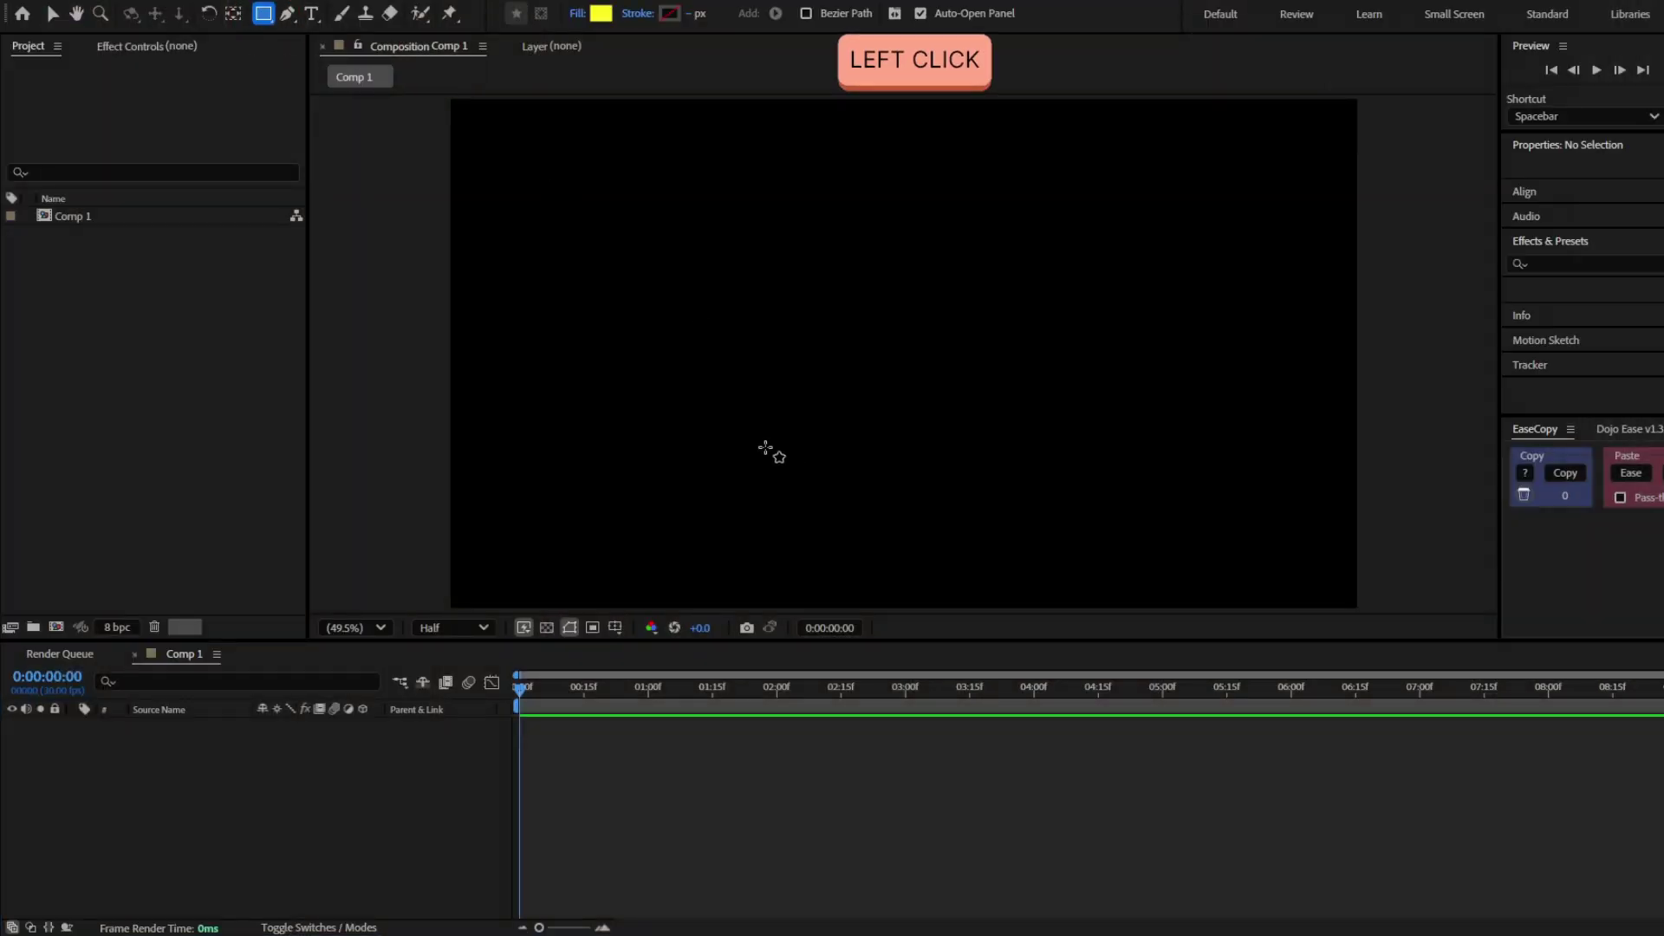
Draw a centred rectangle with a 36 px white stroke and no fill
left_click_drag(664, 425, 1200, 304)
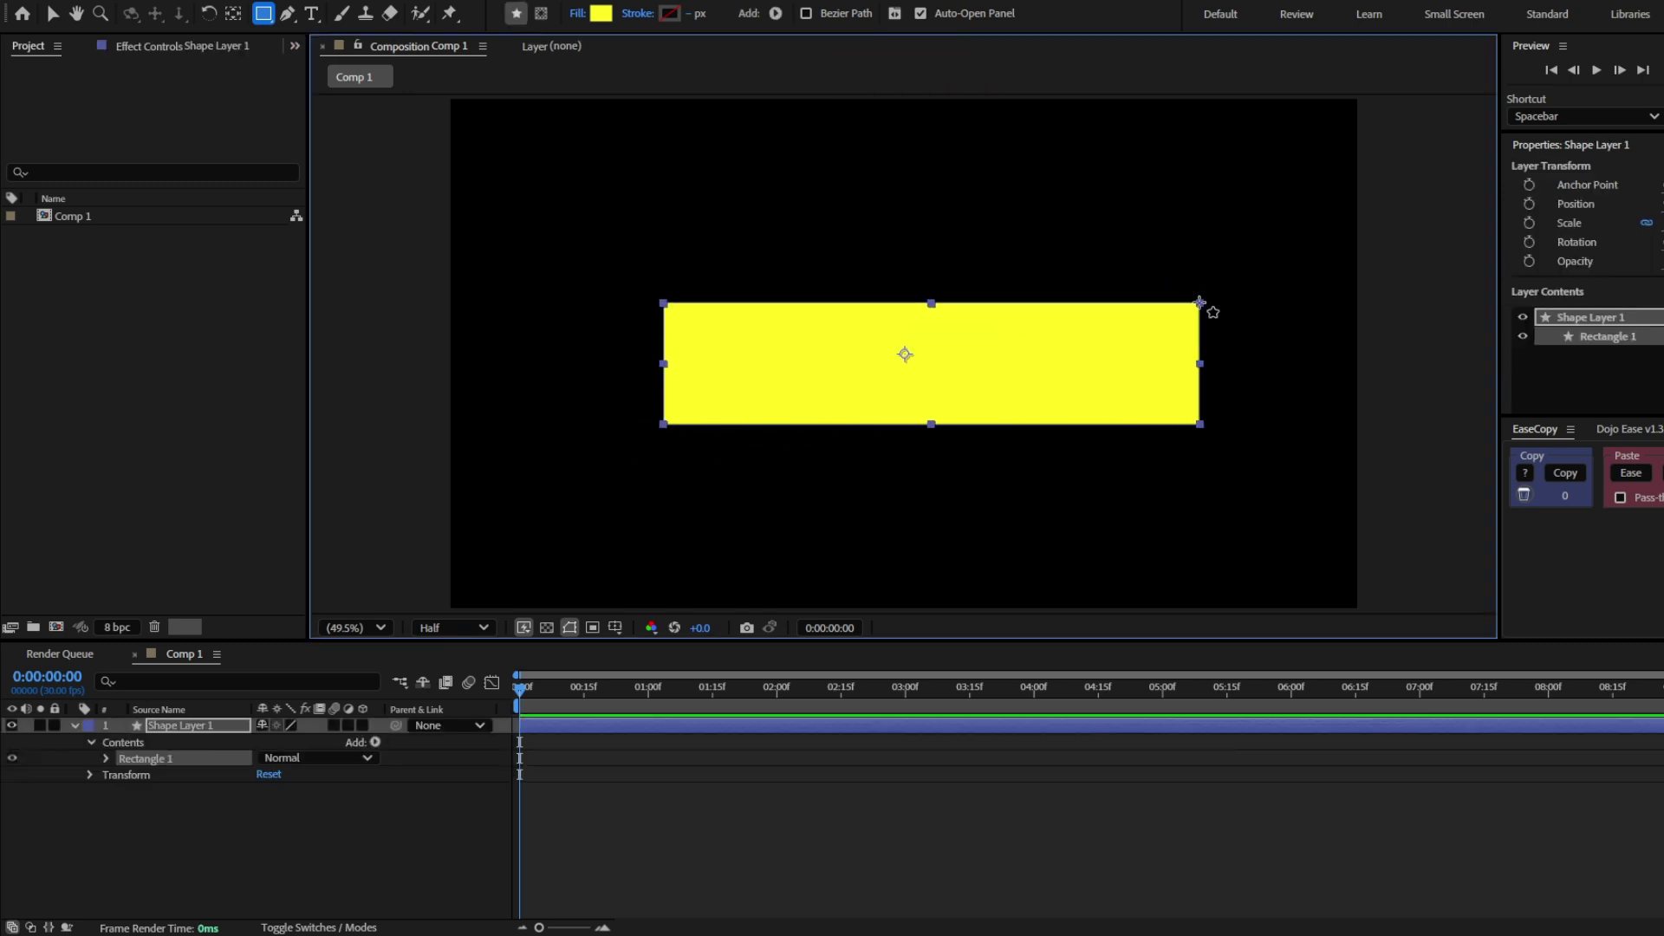
key("ctrl+alt+Home")
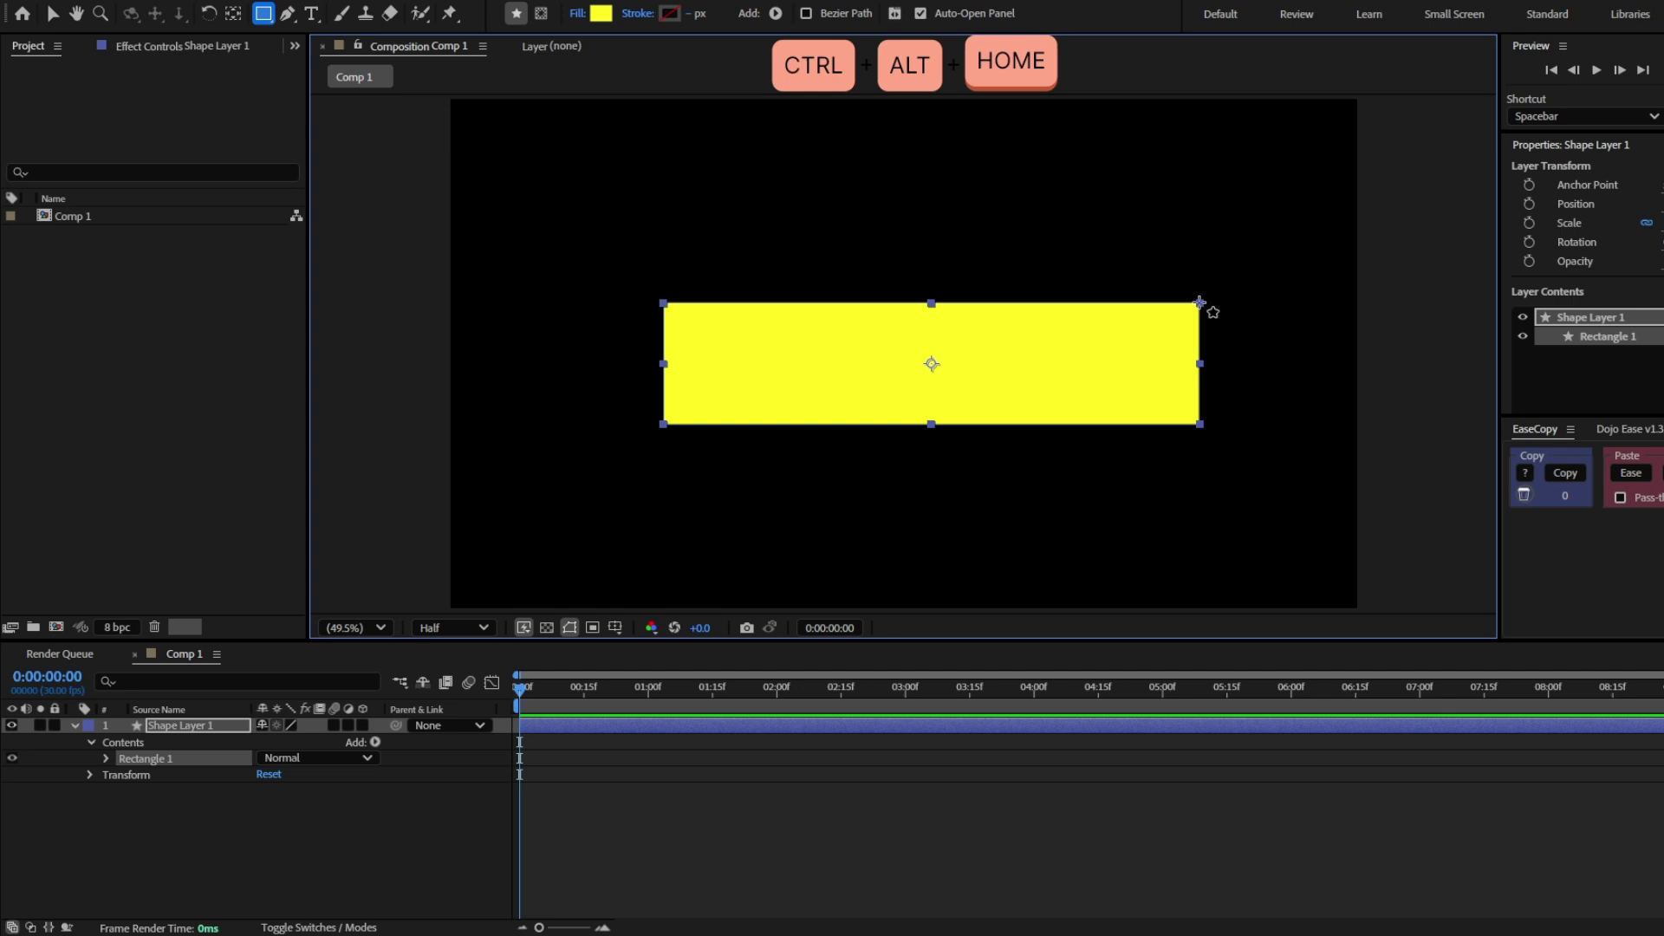
key("ctrl+Home")
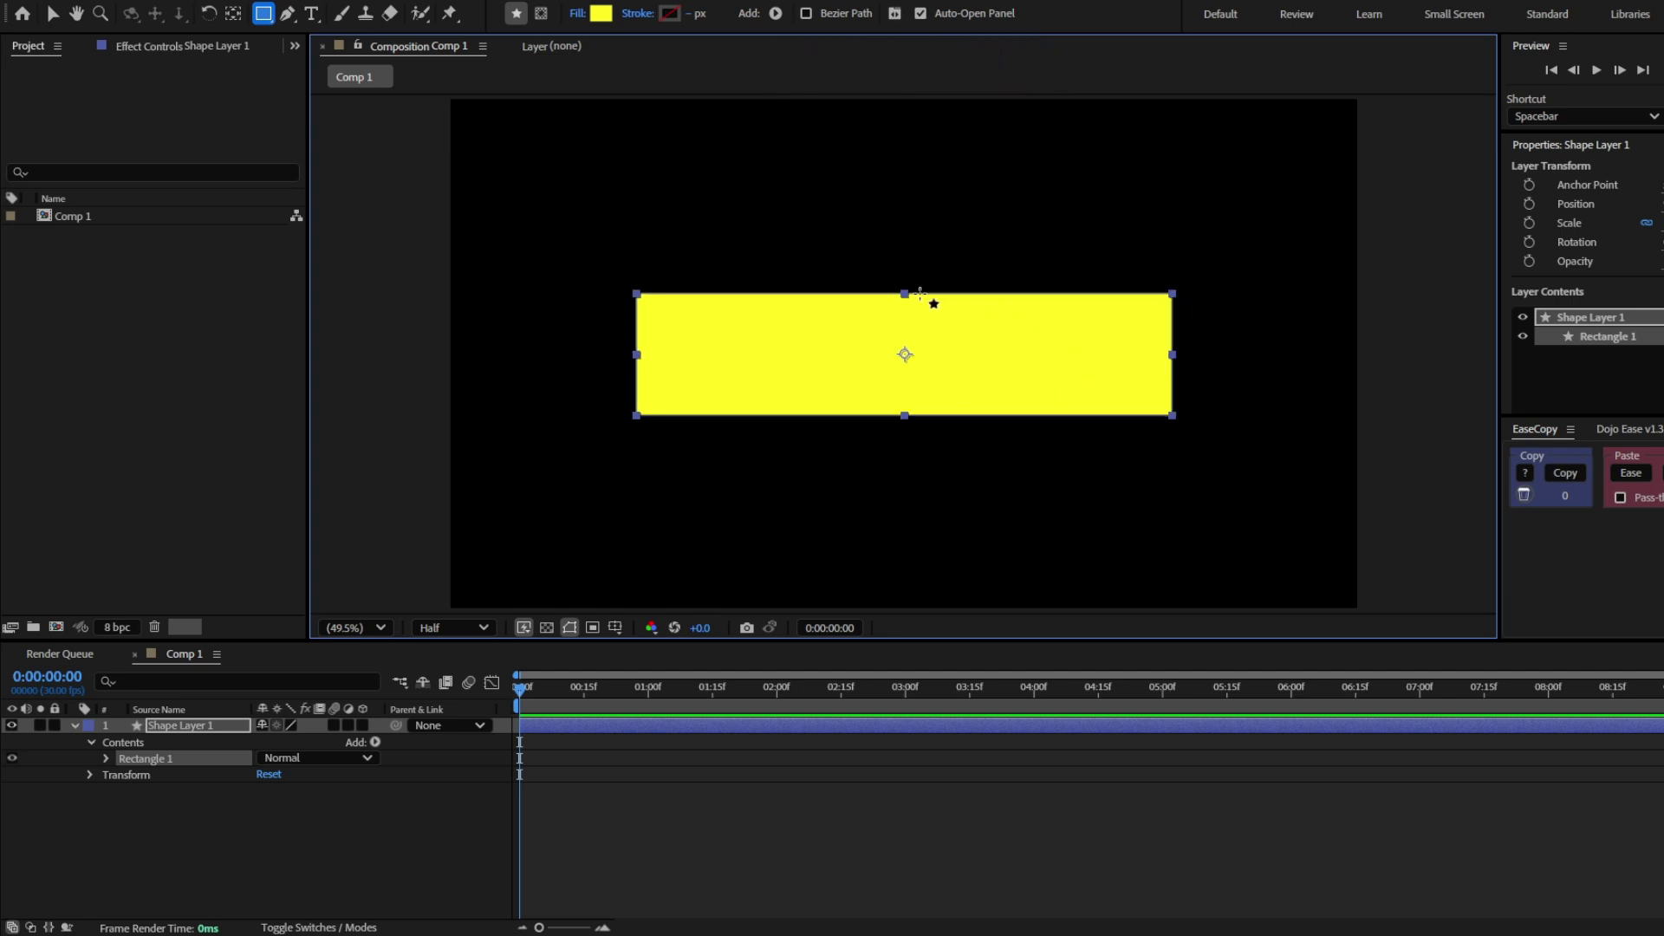
left_click_drag(691, 22, 722, 22)
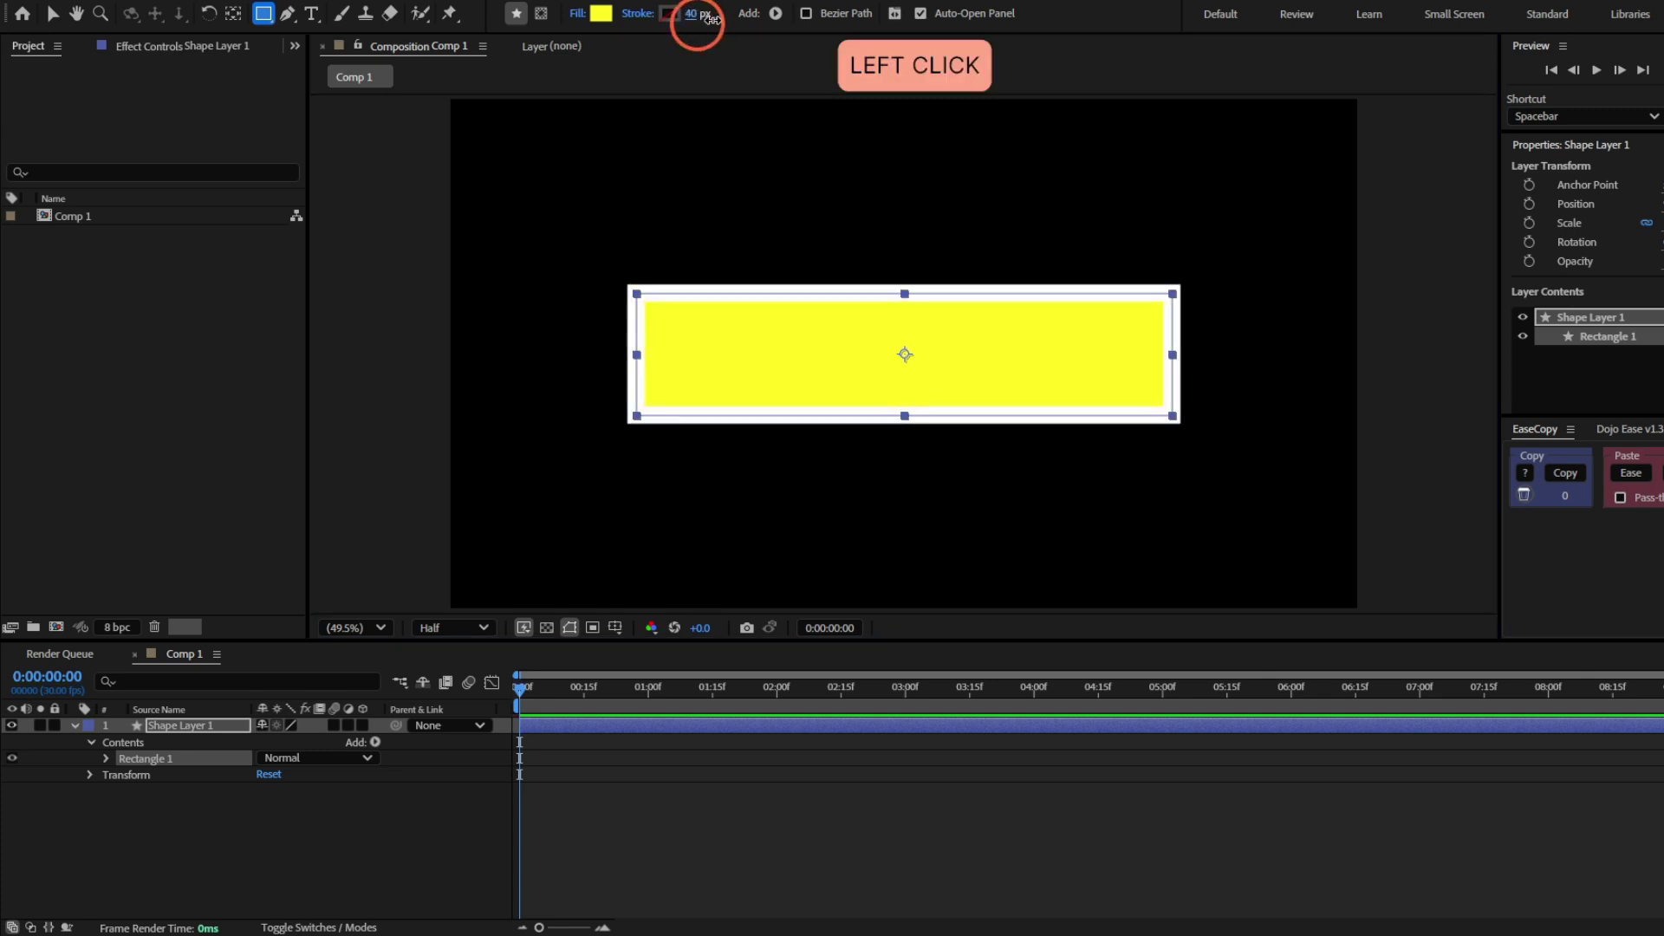
left_click(574, 14)
left_click(811, 406)
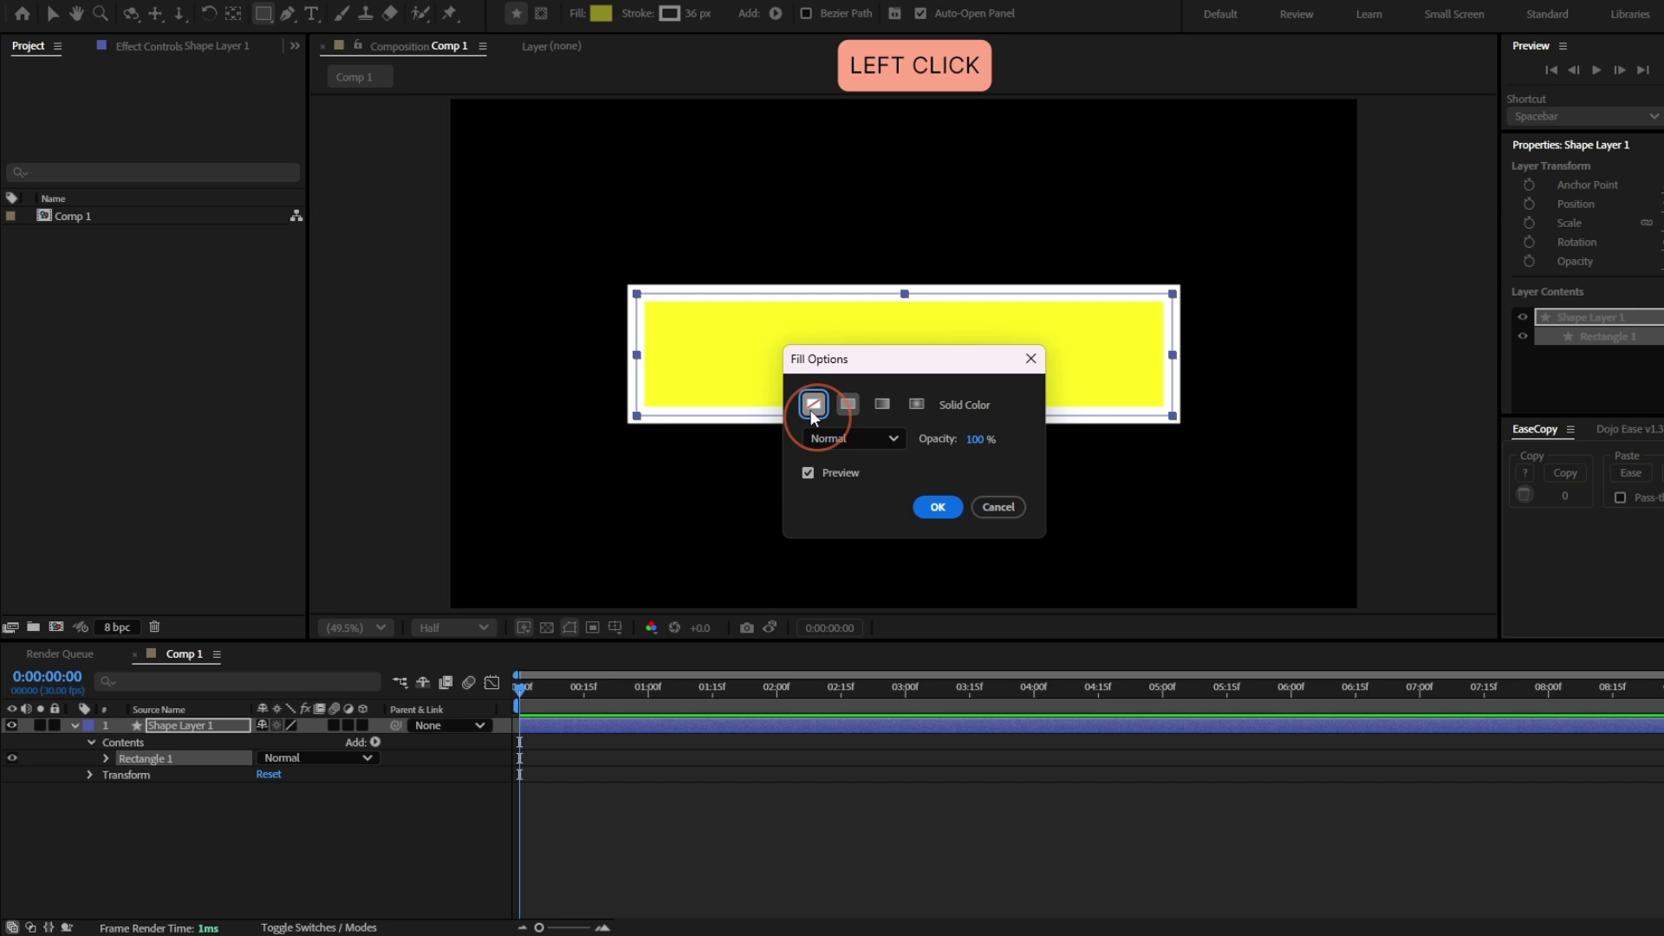
left_click(937, 507)
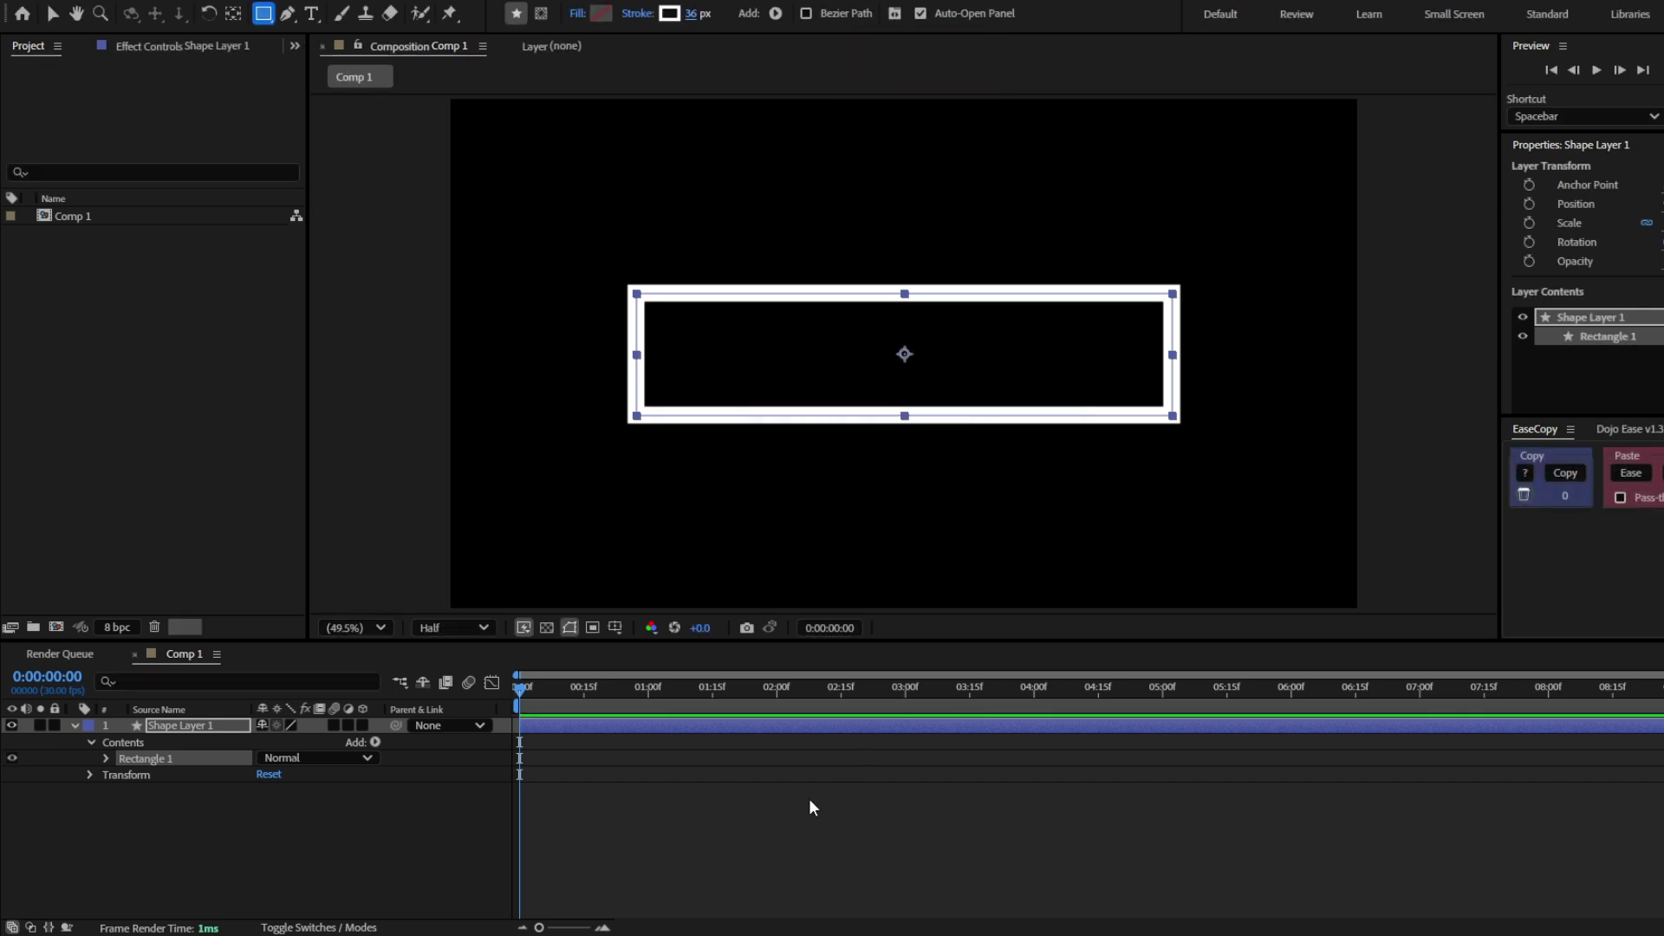
Rename the shape layer to 'Frame'
left_click(198, 727)
key("Return")
type("Frame")
key("Return")
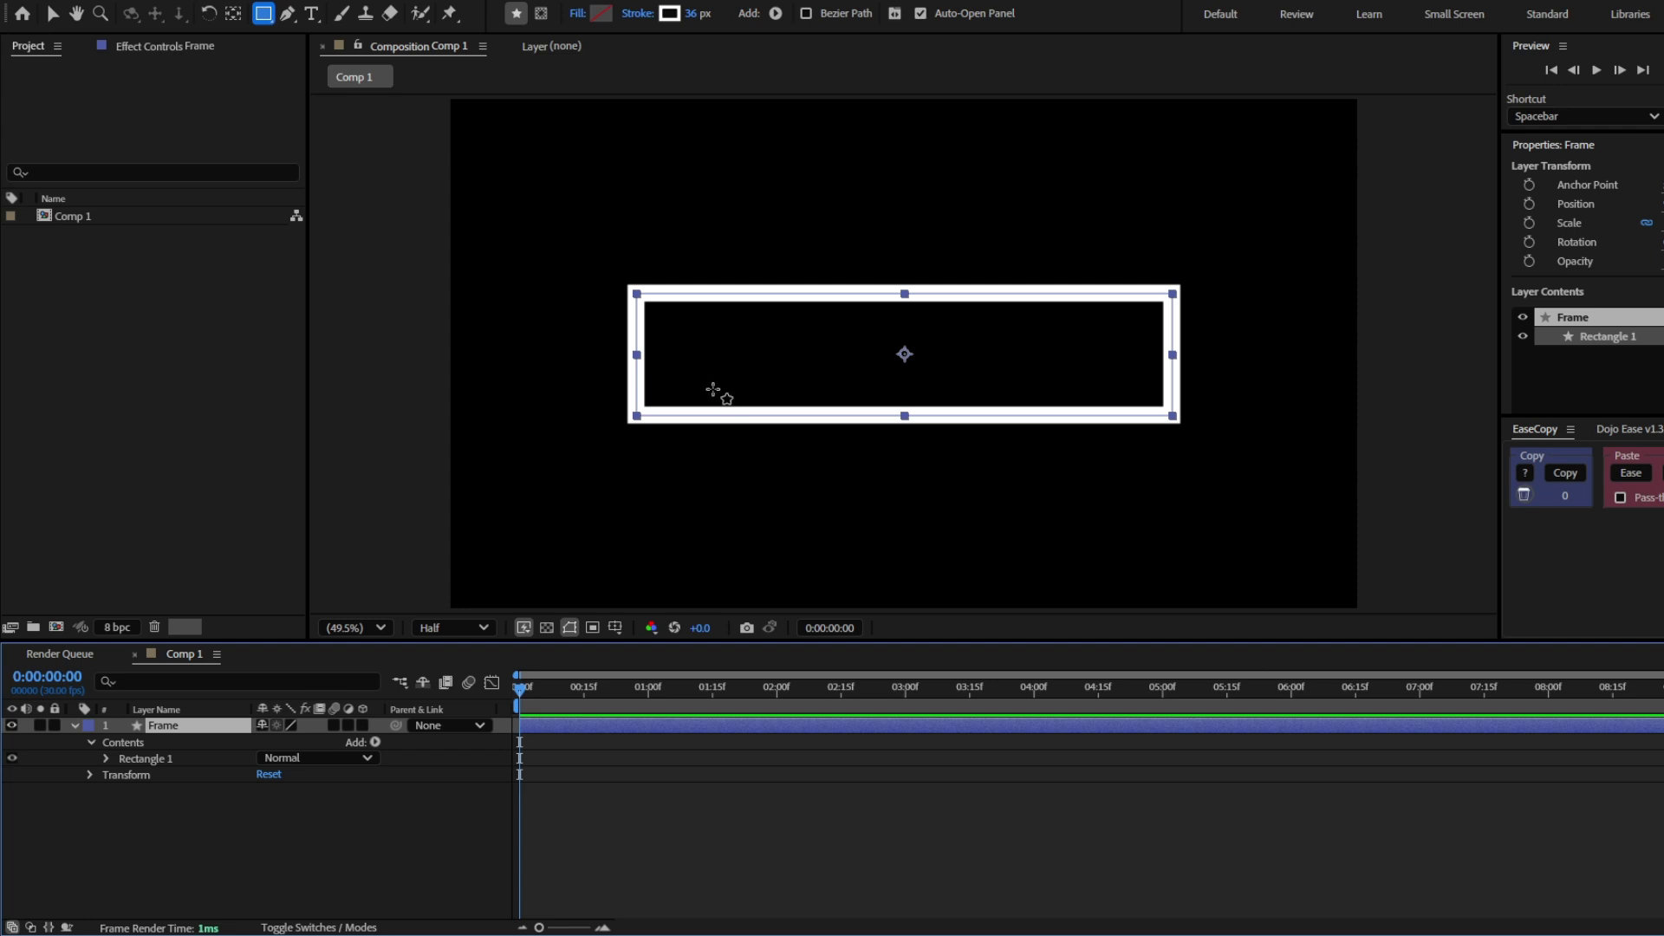
Set the rectangle path's Roundness to 111 for a pill-shaped outline
left_click(104, 760)
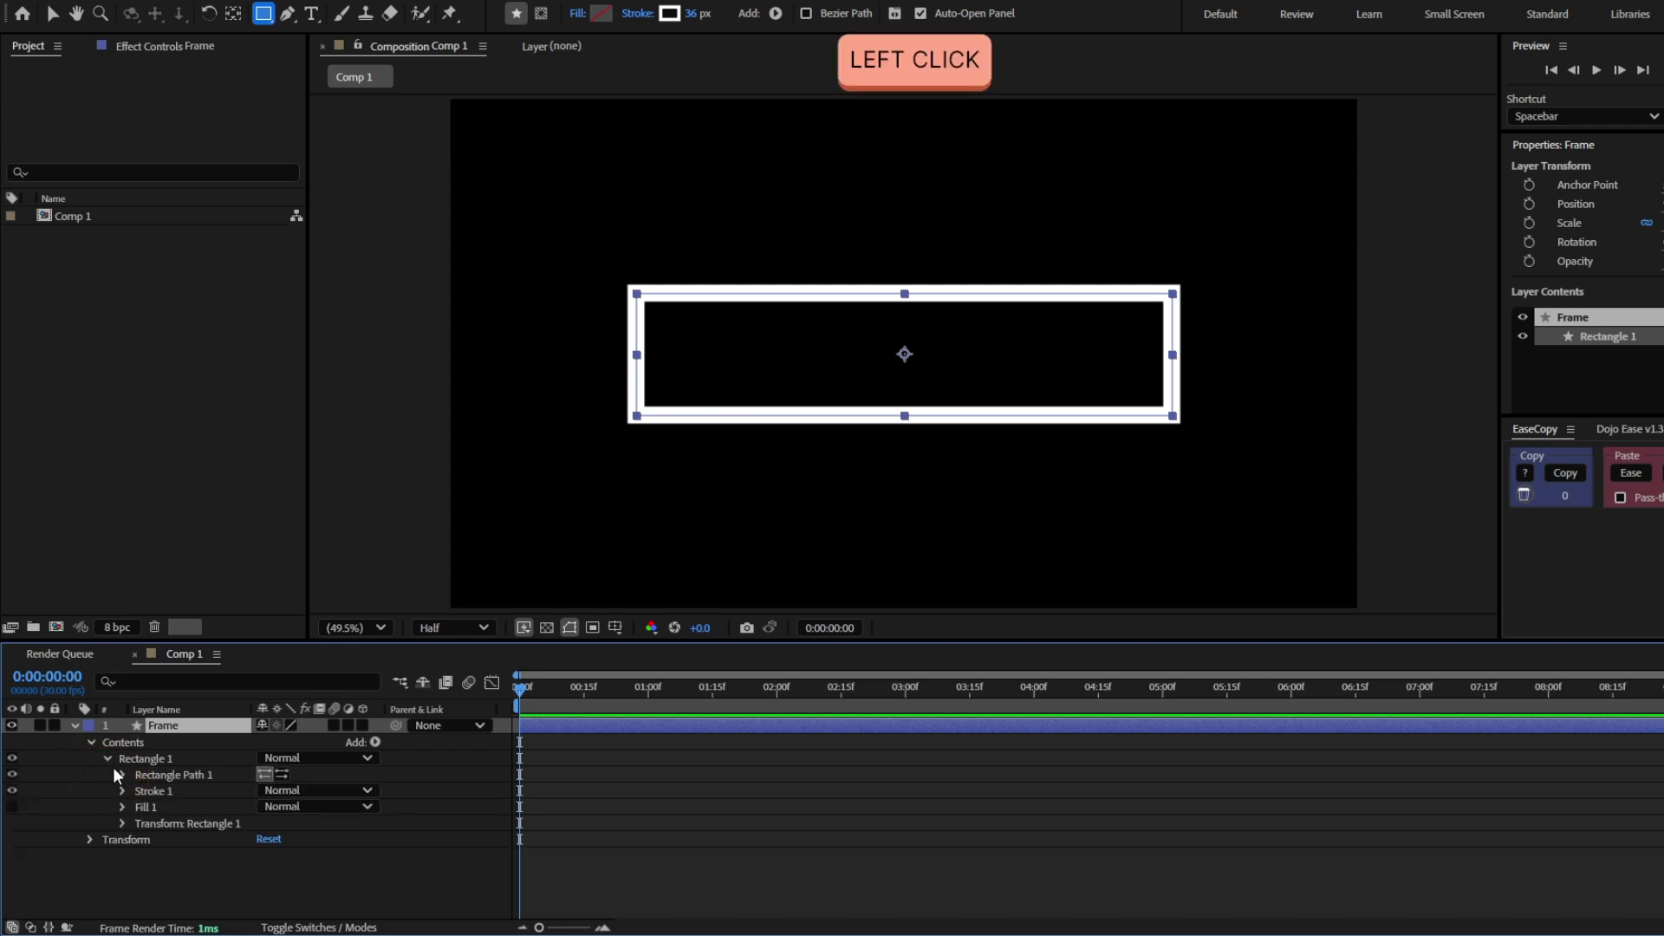
left_click(124, 776)
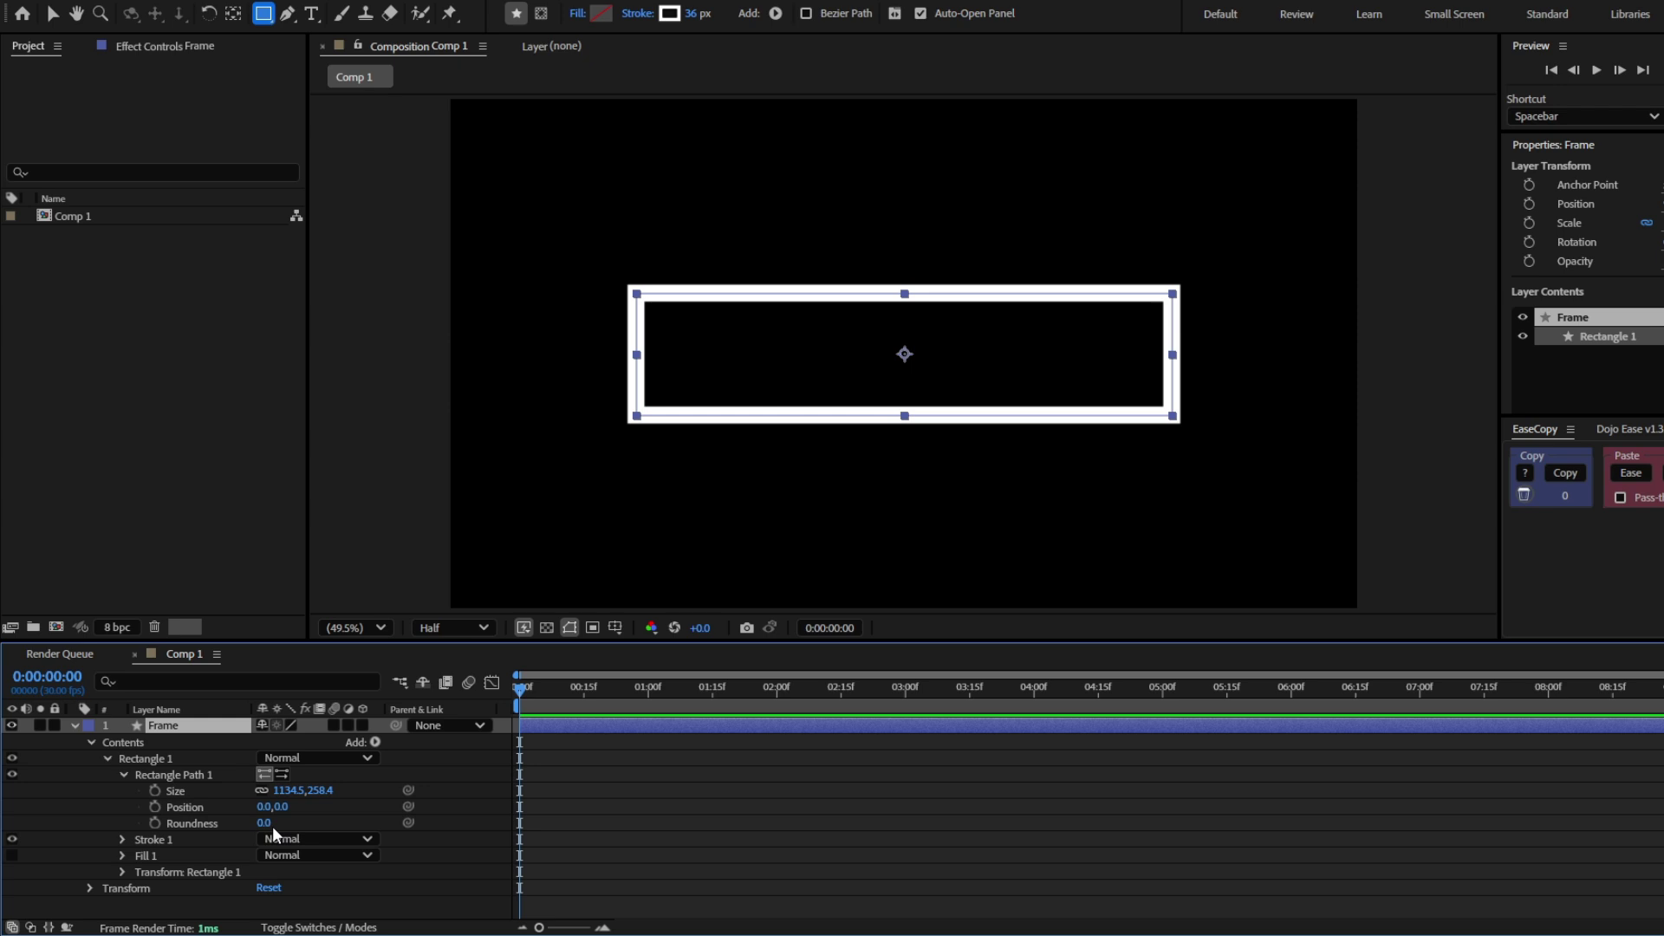
left_click_drag(268, 823, 292, 821)
left_click(206, 725)
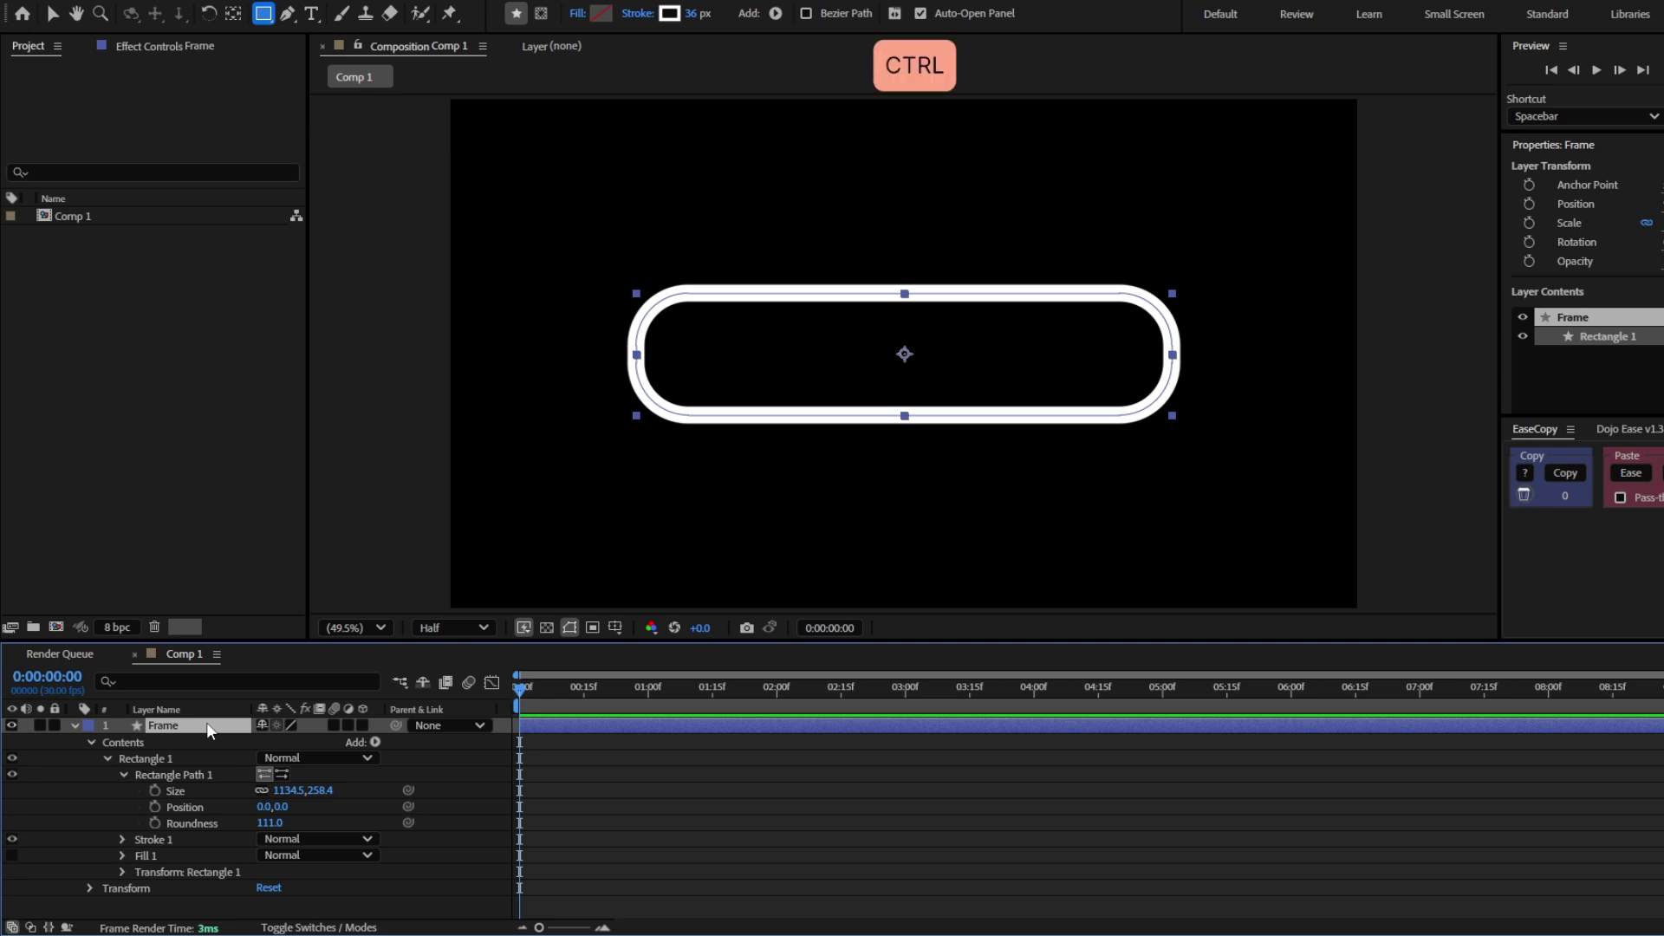
Duplicate the Frame layer and name the copy 'Bar'
key("ctrl+d")
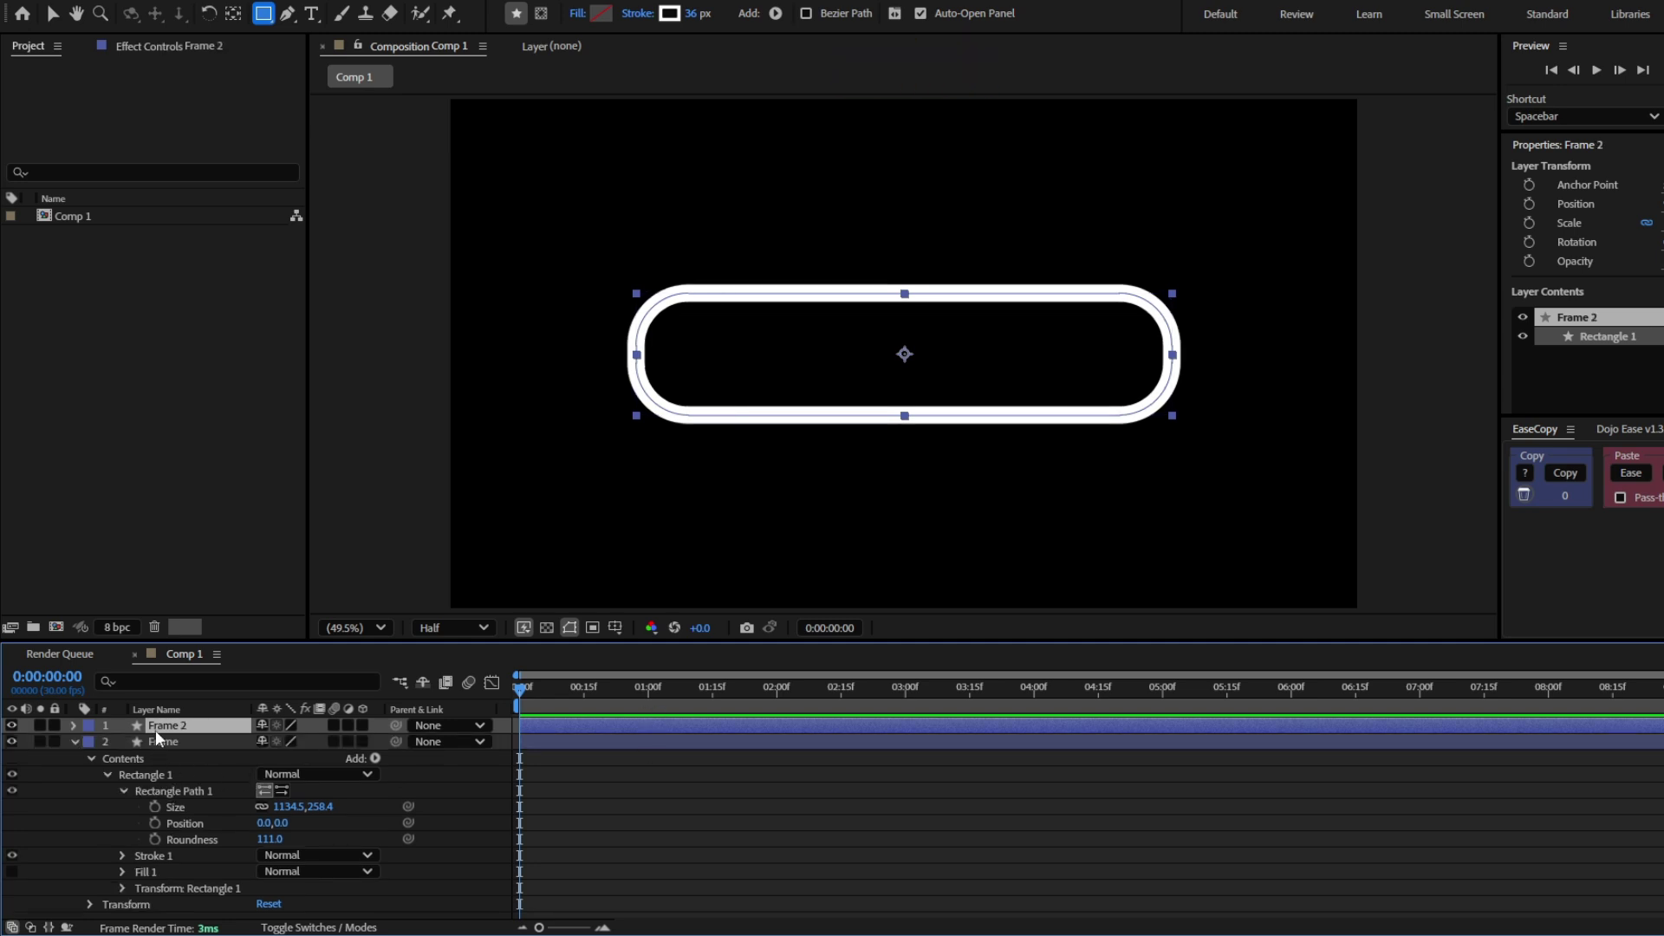
left_click(154, 730)
type("Bar")
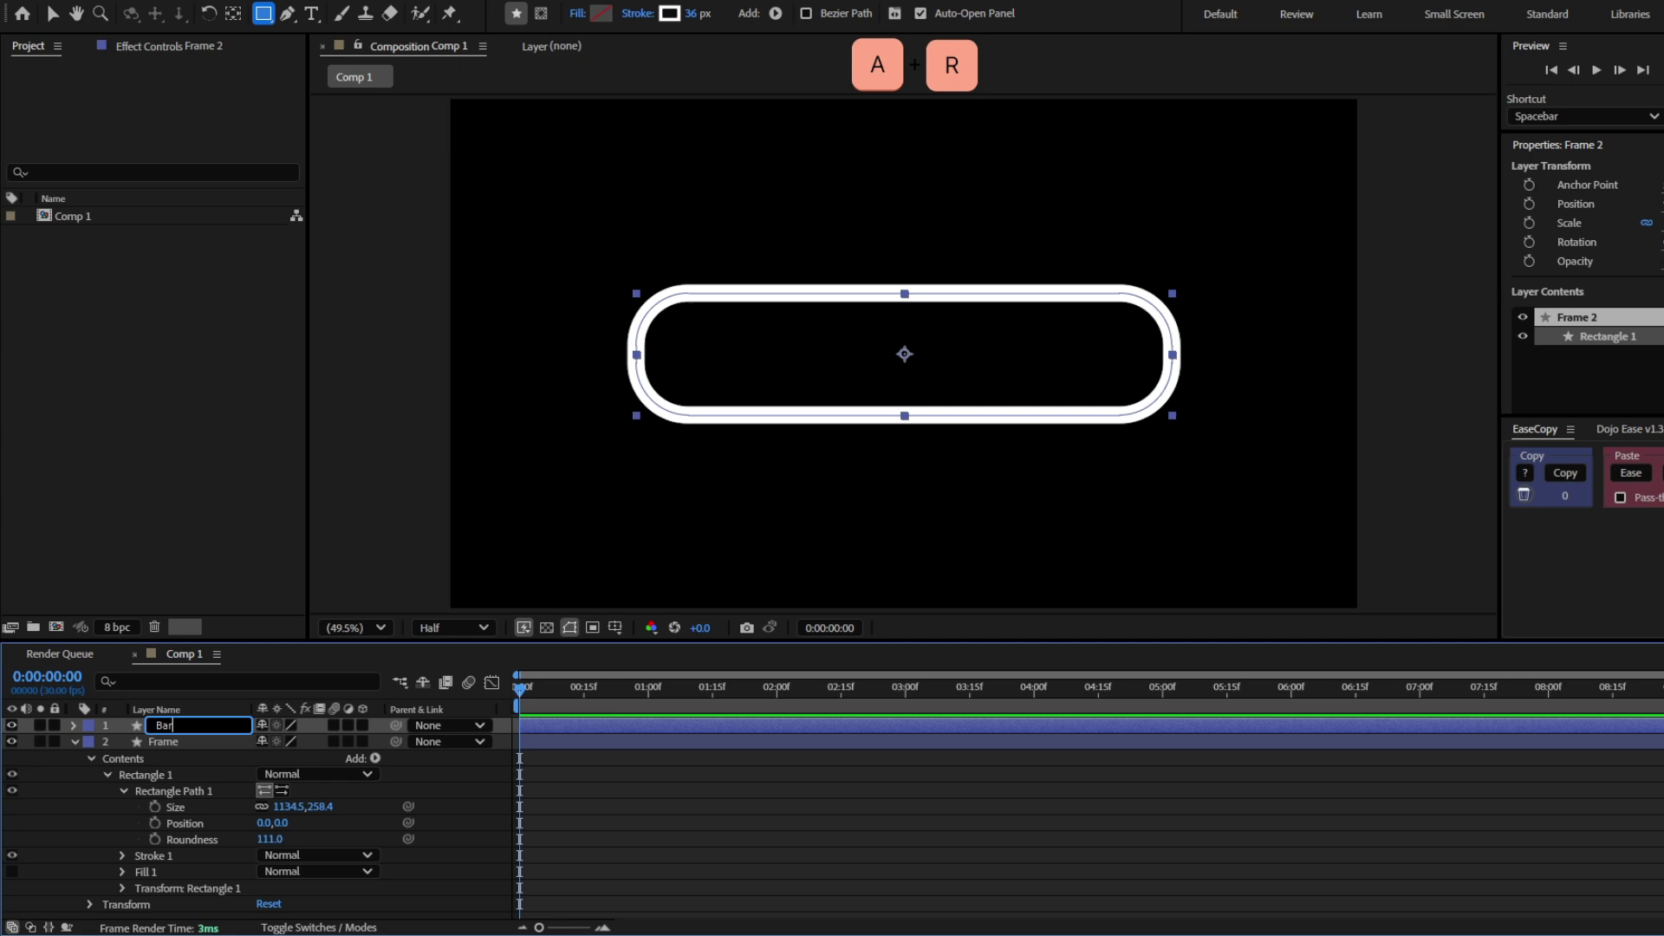
key("Return")
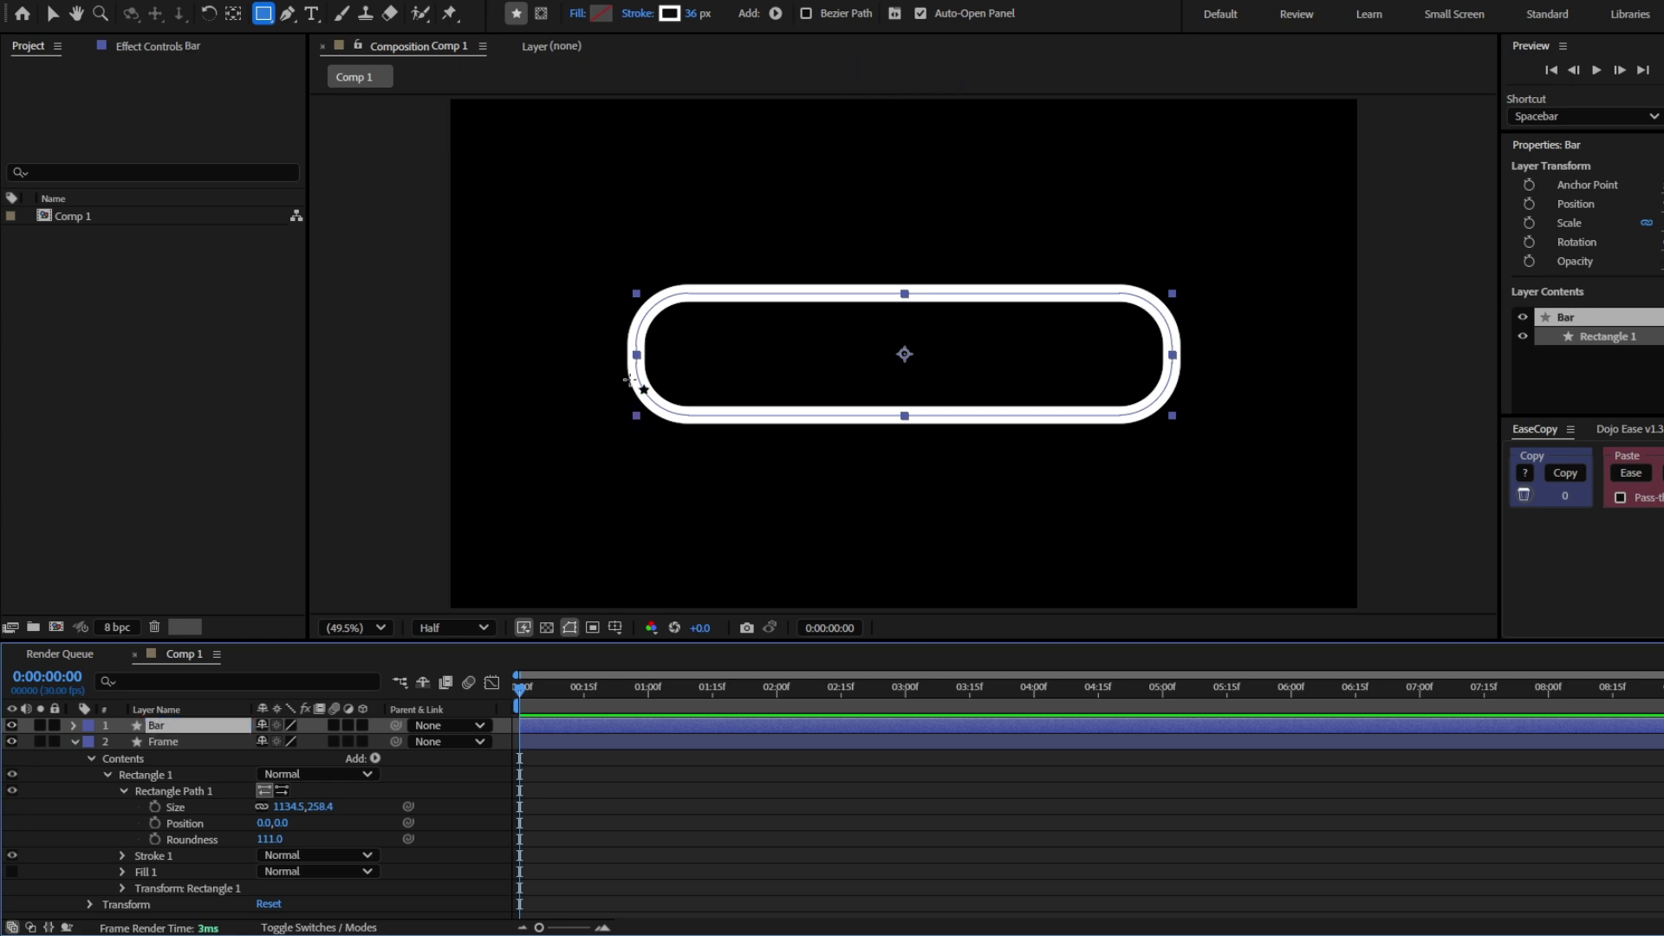
Give Bar a solid yellow fill and no stroke
left_click(580, 13)
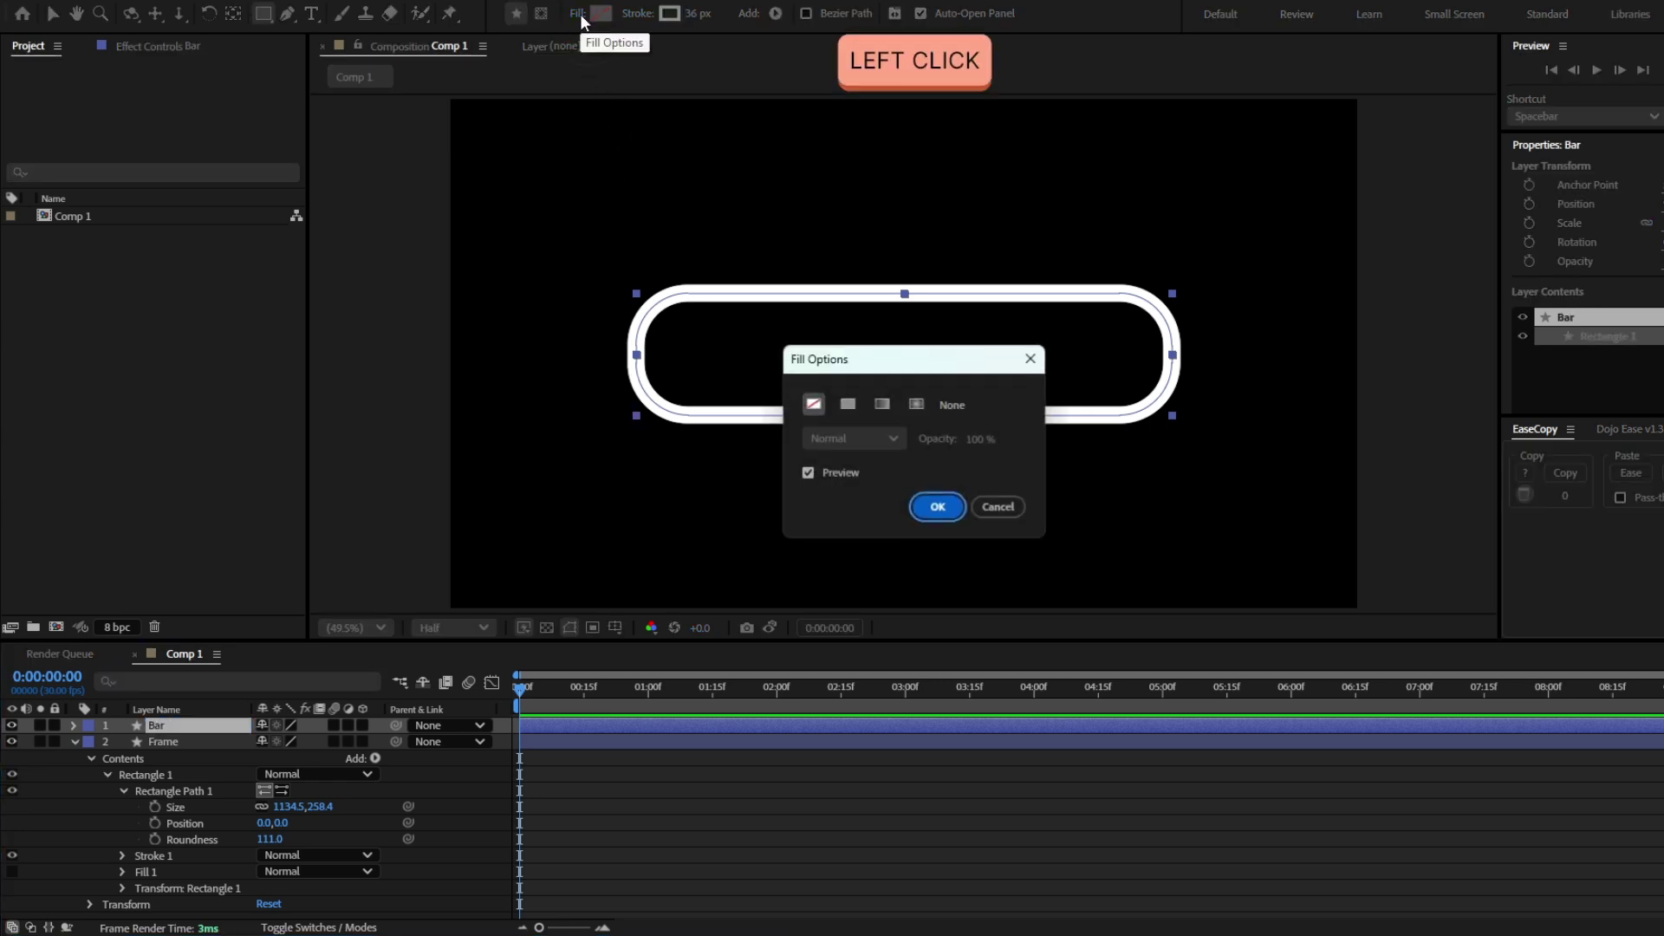
left_click(849, 404)
left_click(952, 508)
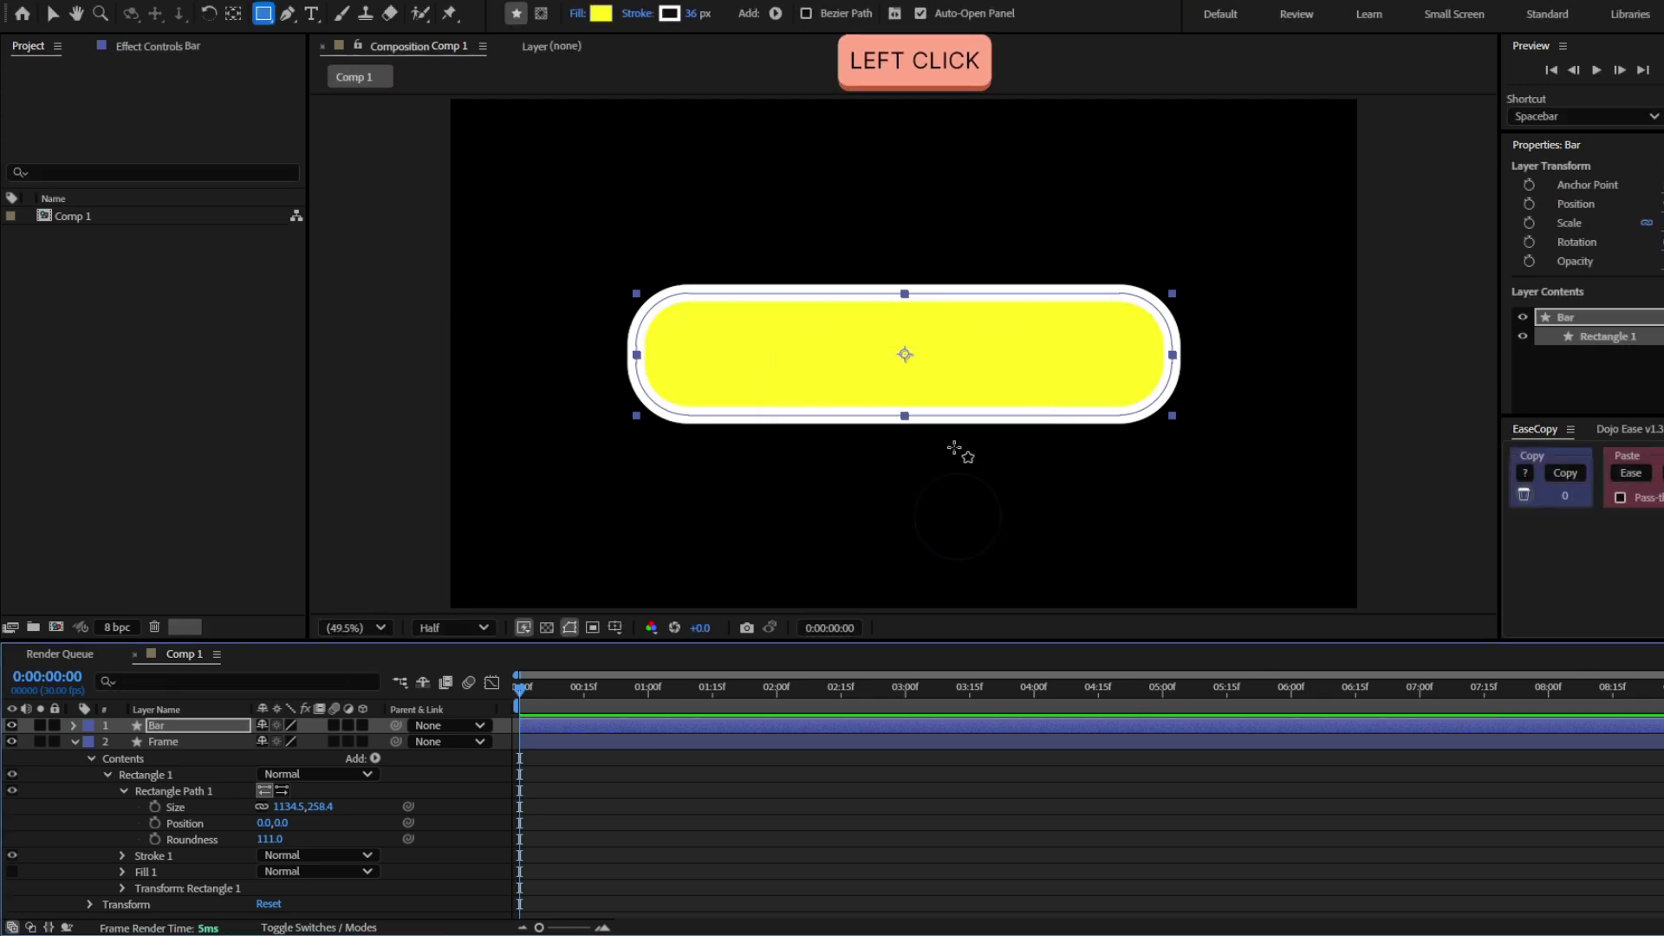
left_click(638, 14)
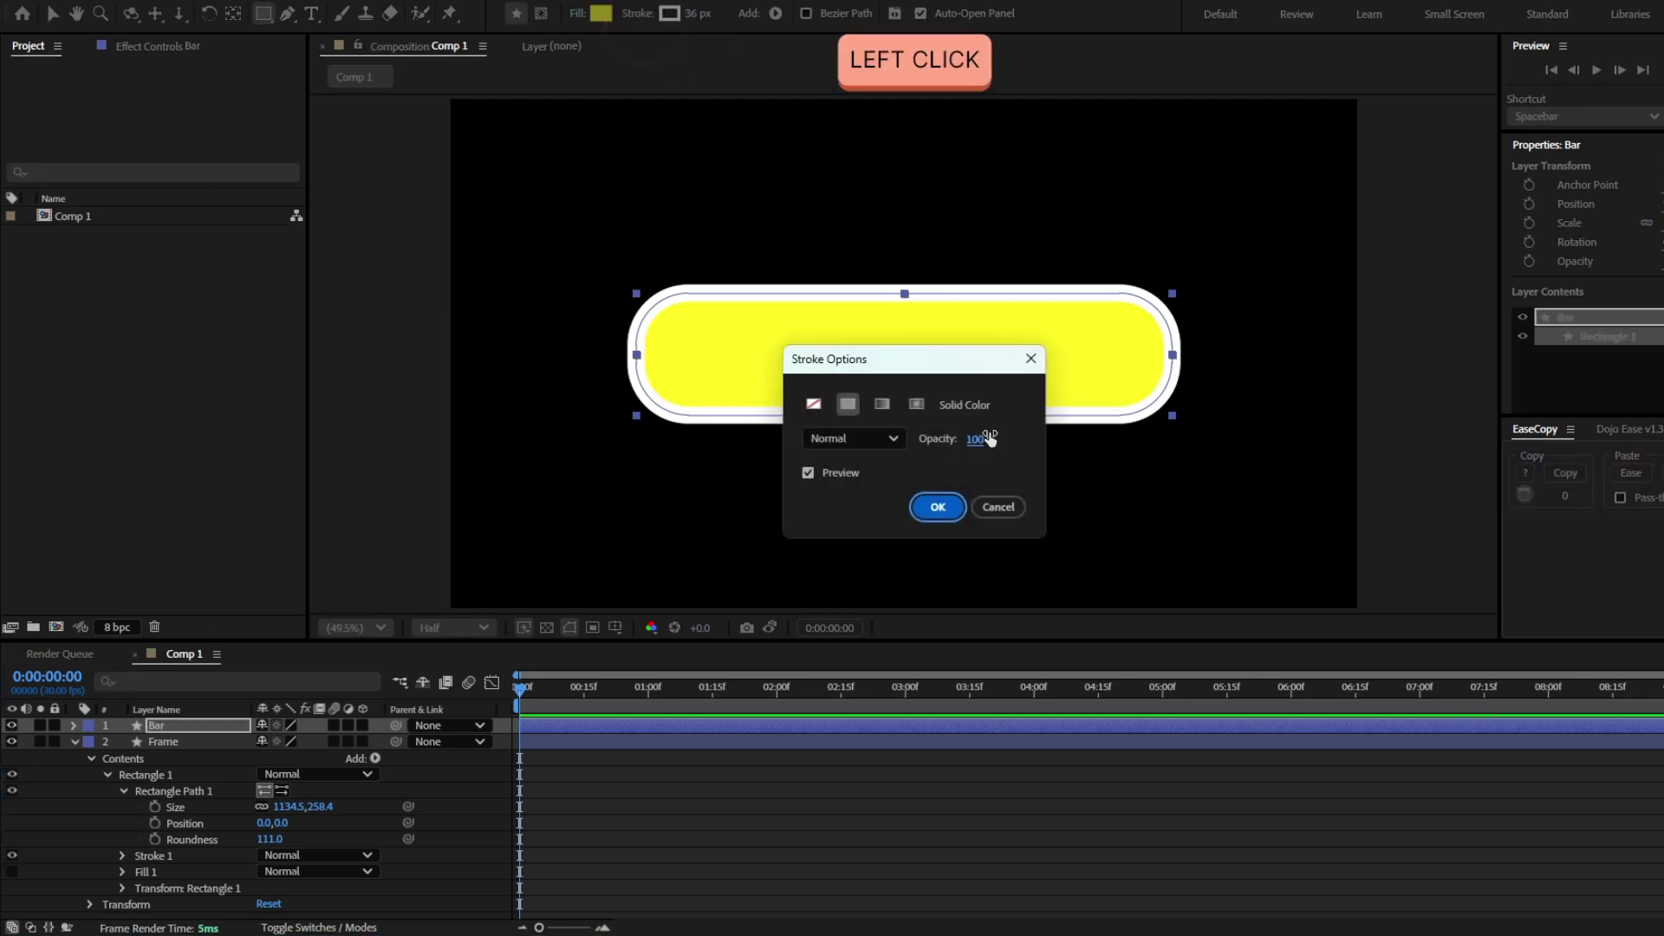
left_click(813, 404)
left_click(935, 510)
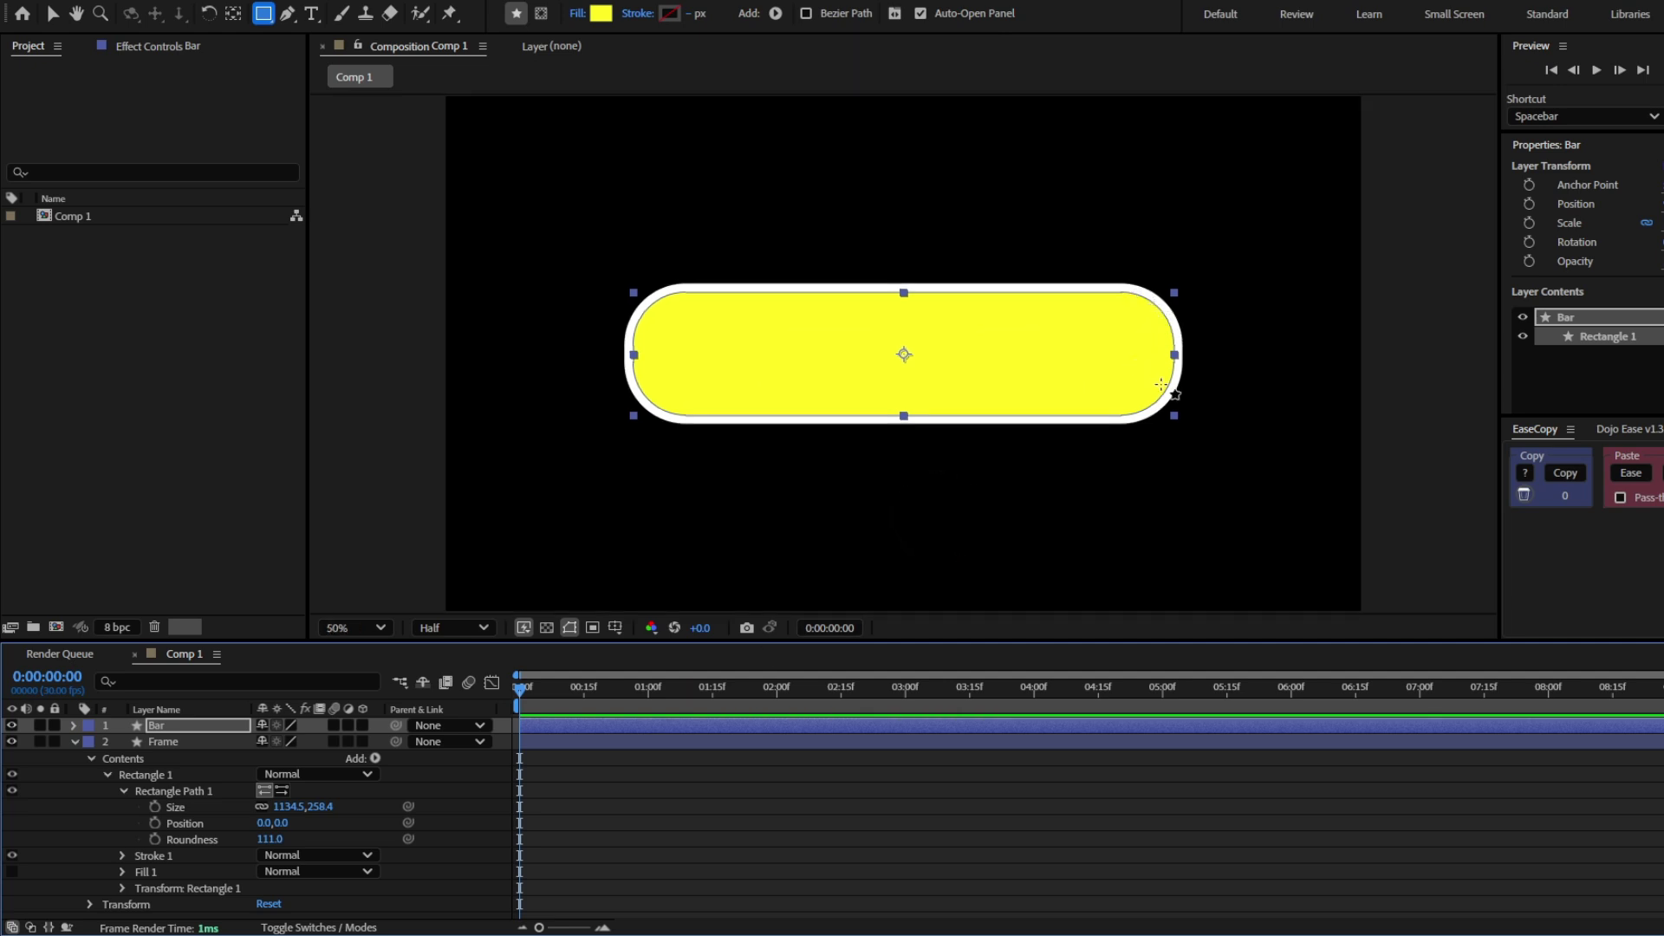
Unlink the Bar's rectangle size and shrink it to about 1088.5 × 207.4
left_click(73, 729)
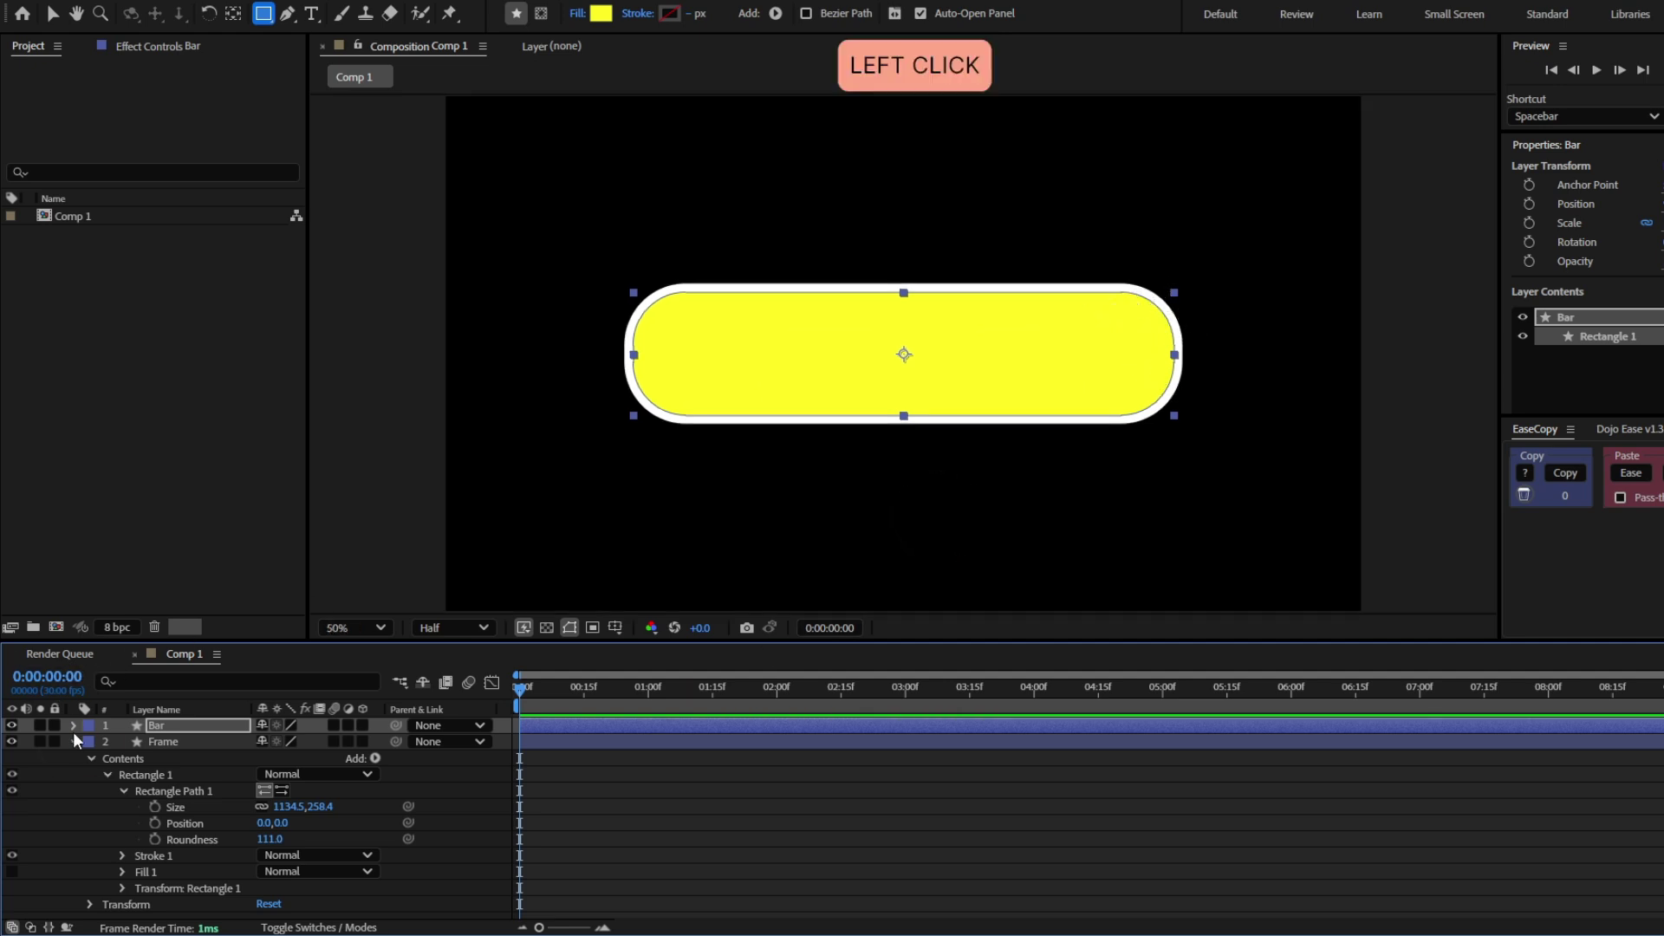
left_click(89, 743)
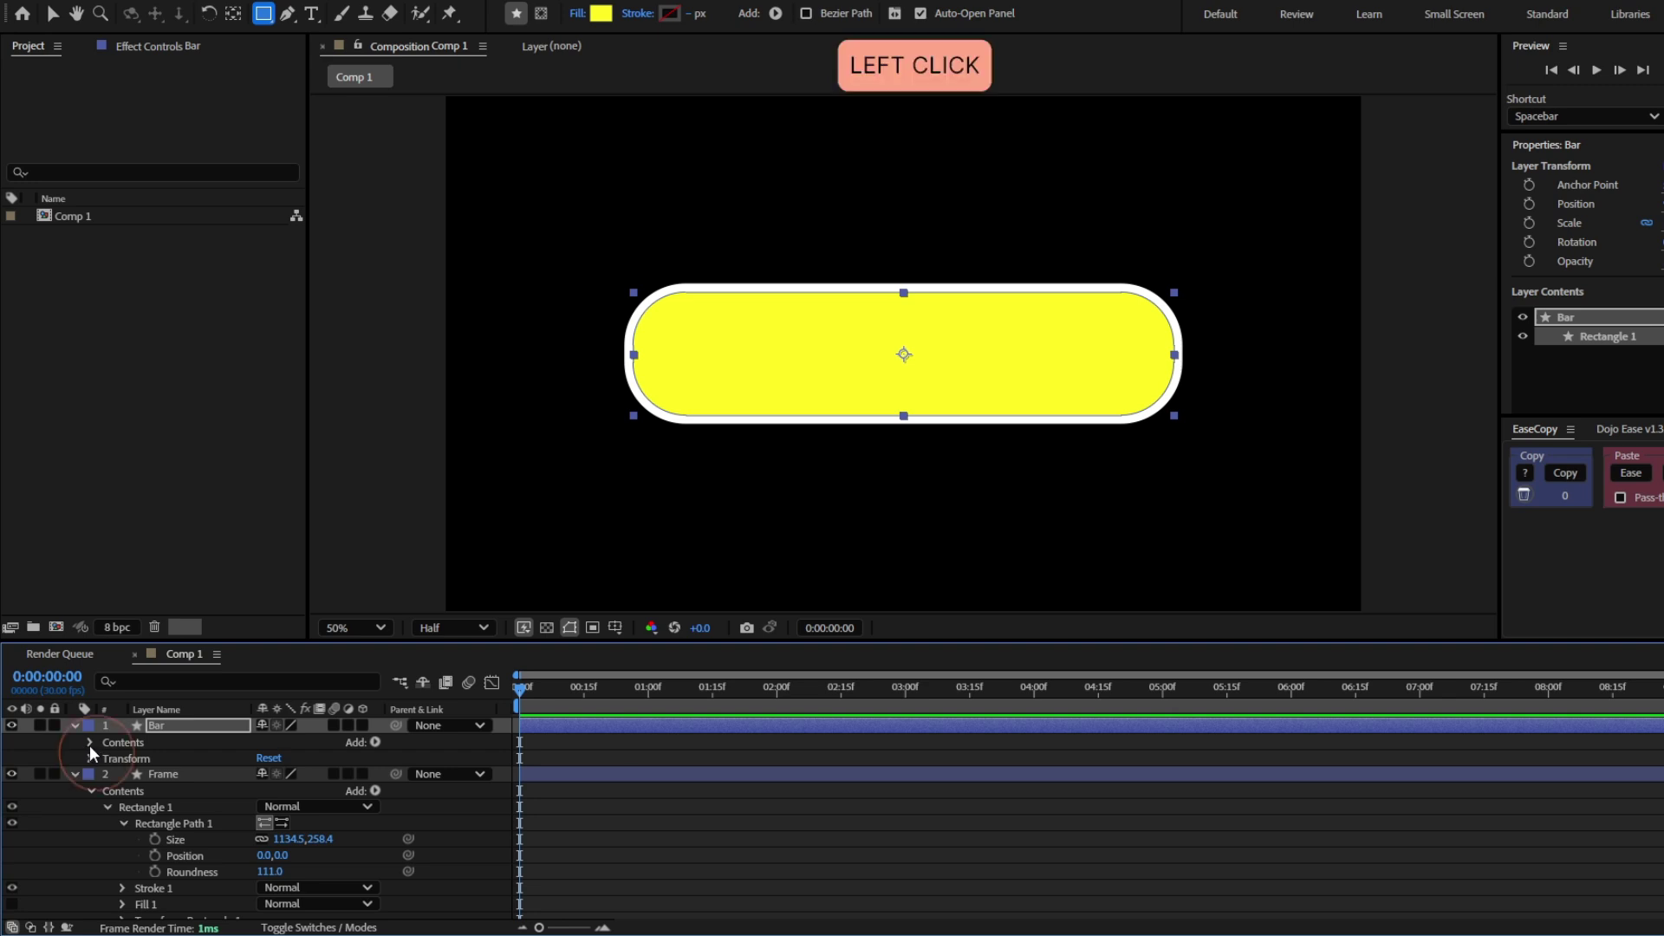
left_click(104, 760)
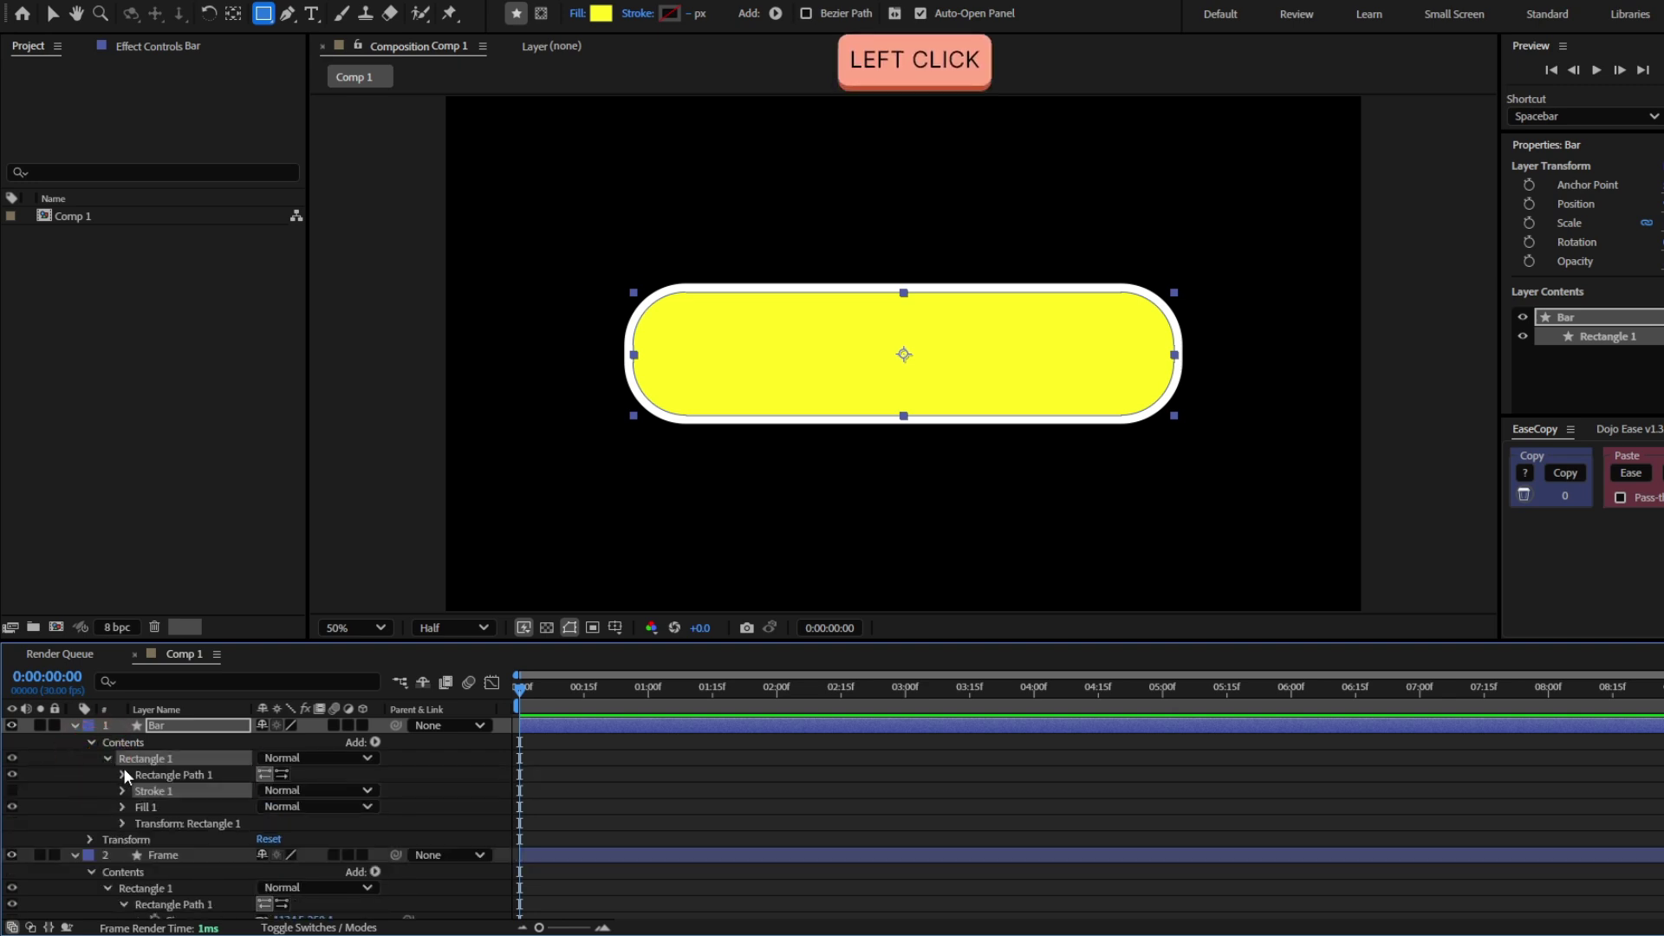
left_click(123, 776)
left_click(116, 812)
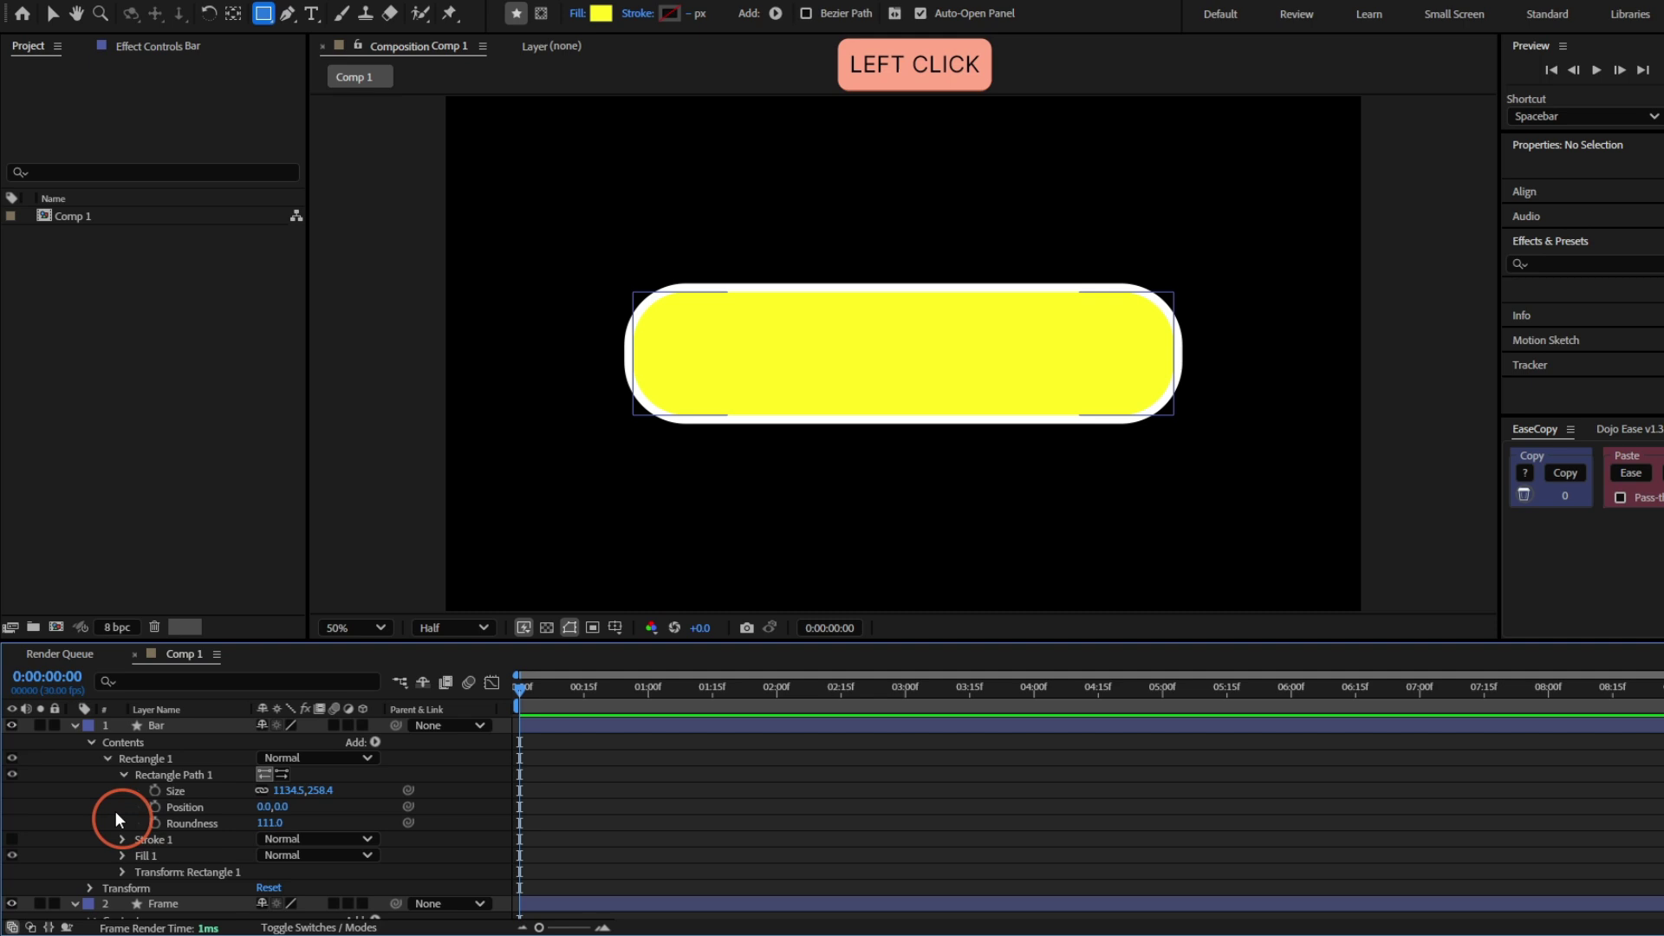
left_click_drag(290, 791, 102, 819)
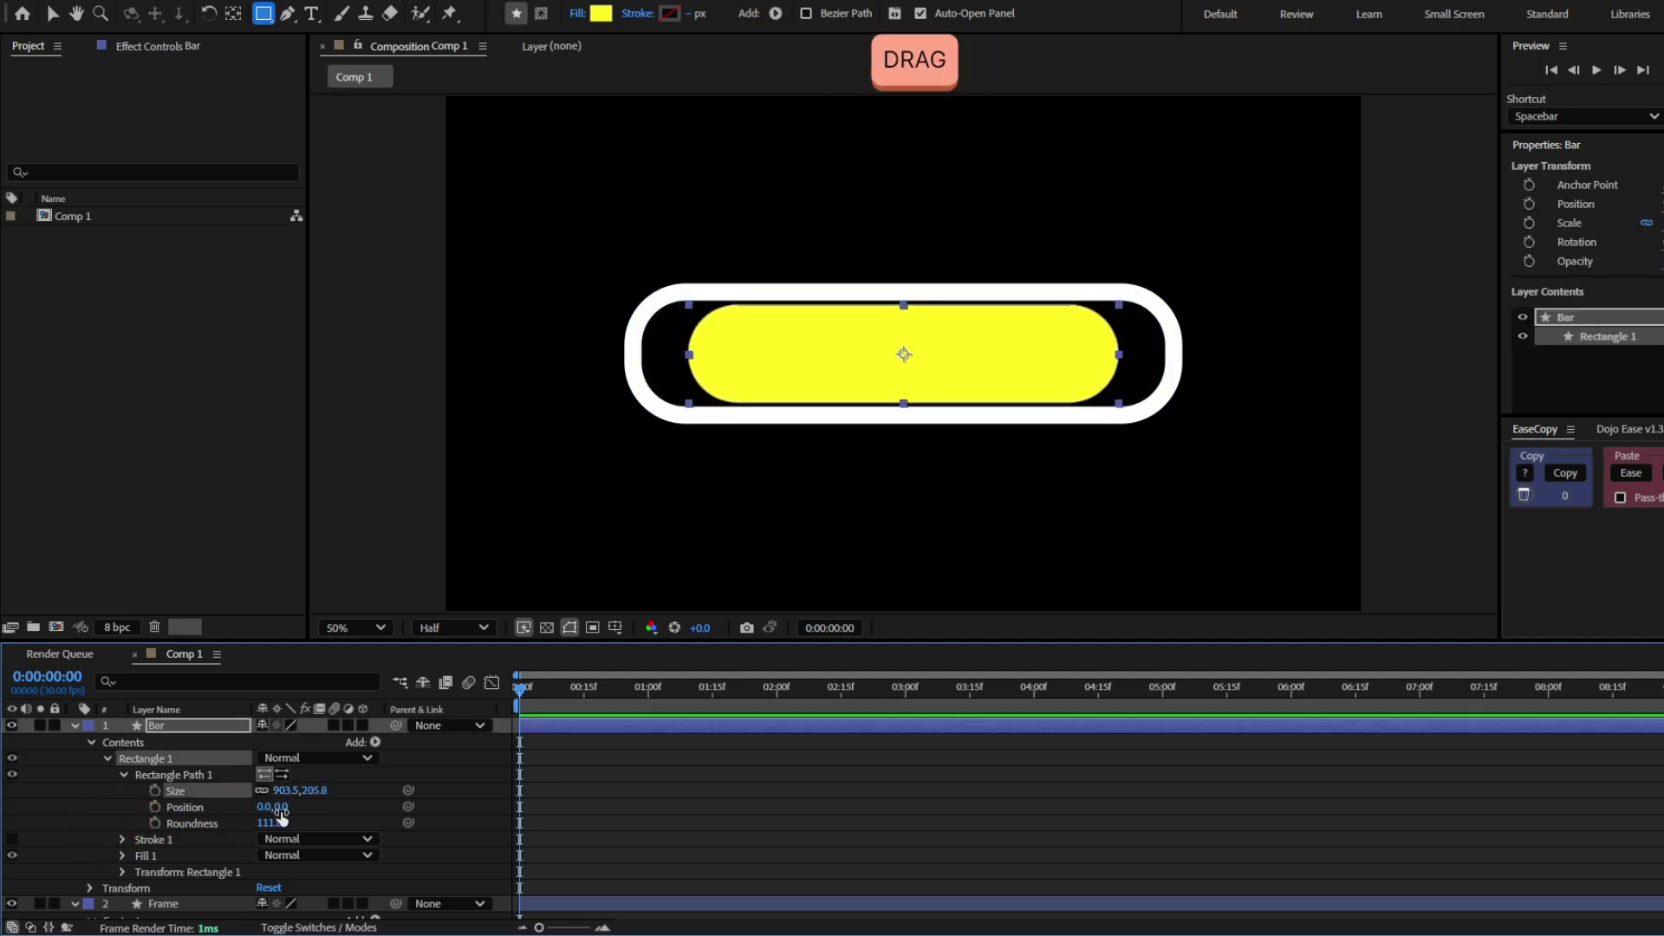
key("ctrl+z")
left_click(260, 790)
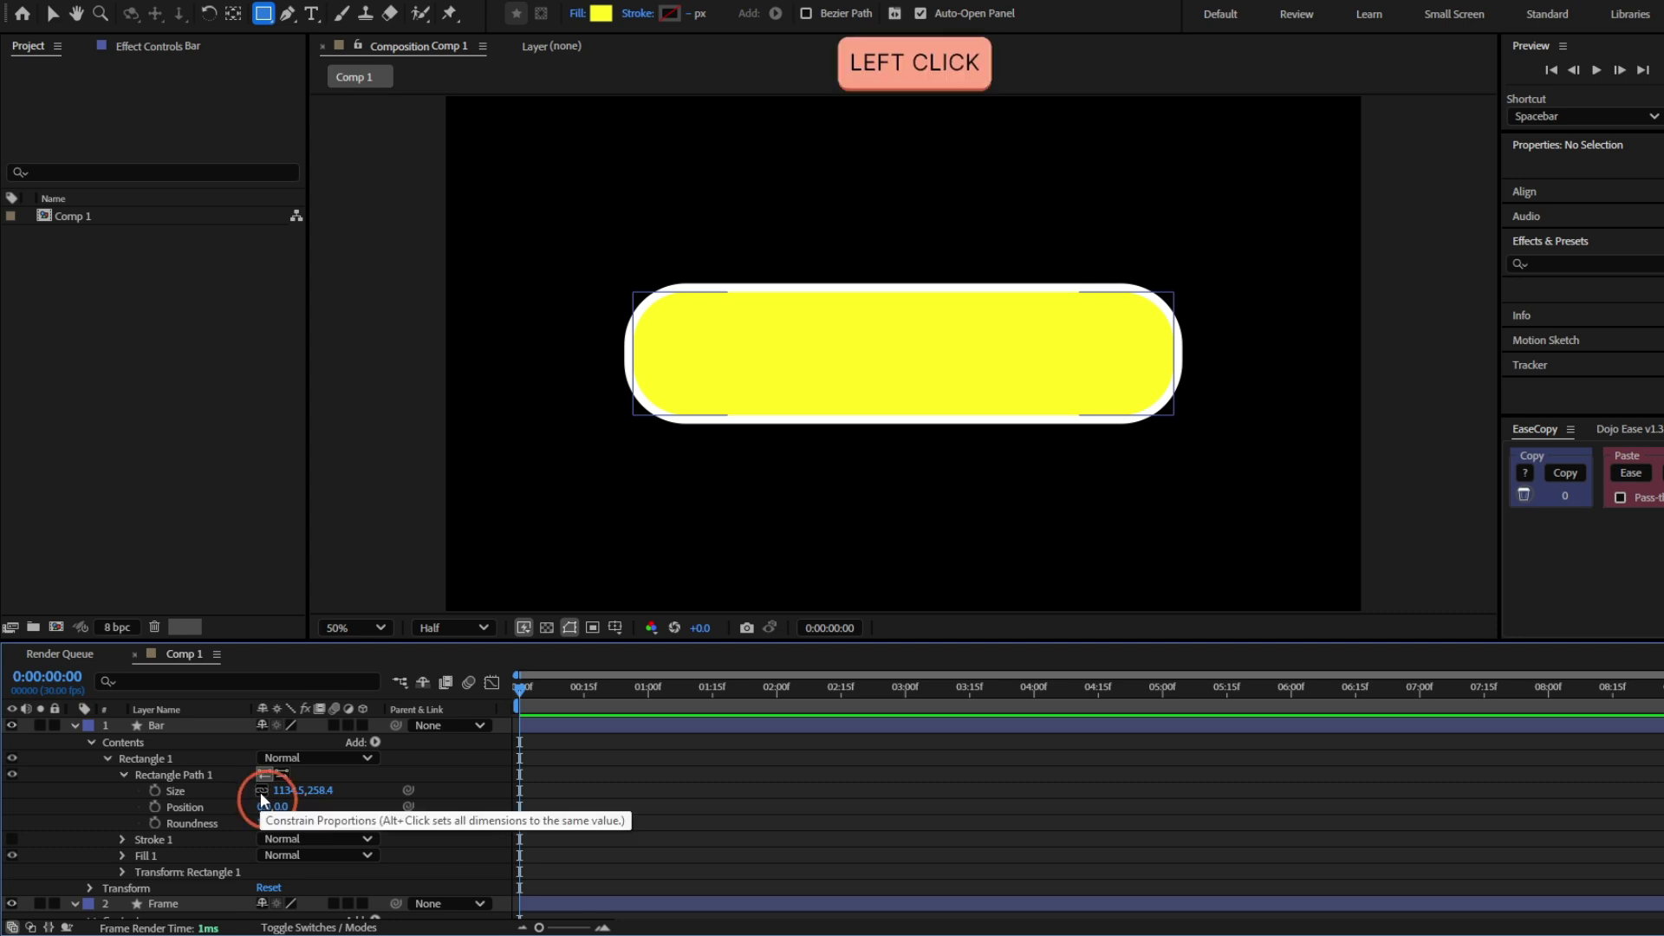
mouse_move(291, 797)
left_mouse_down()
mouse_move(230, 791)
mouse_move(305, 796)
left_mouse_up()
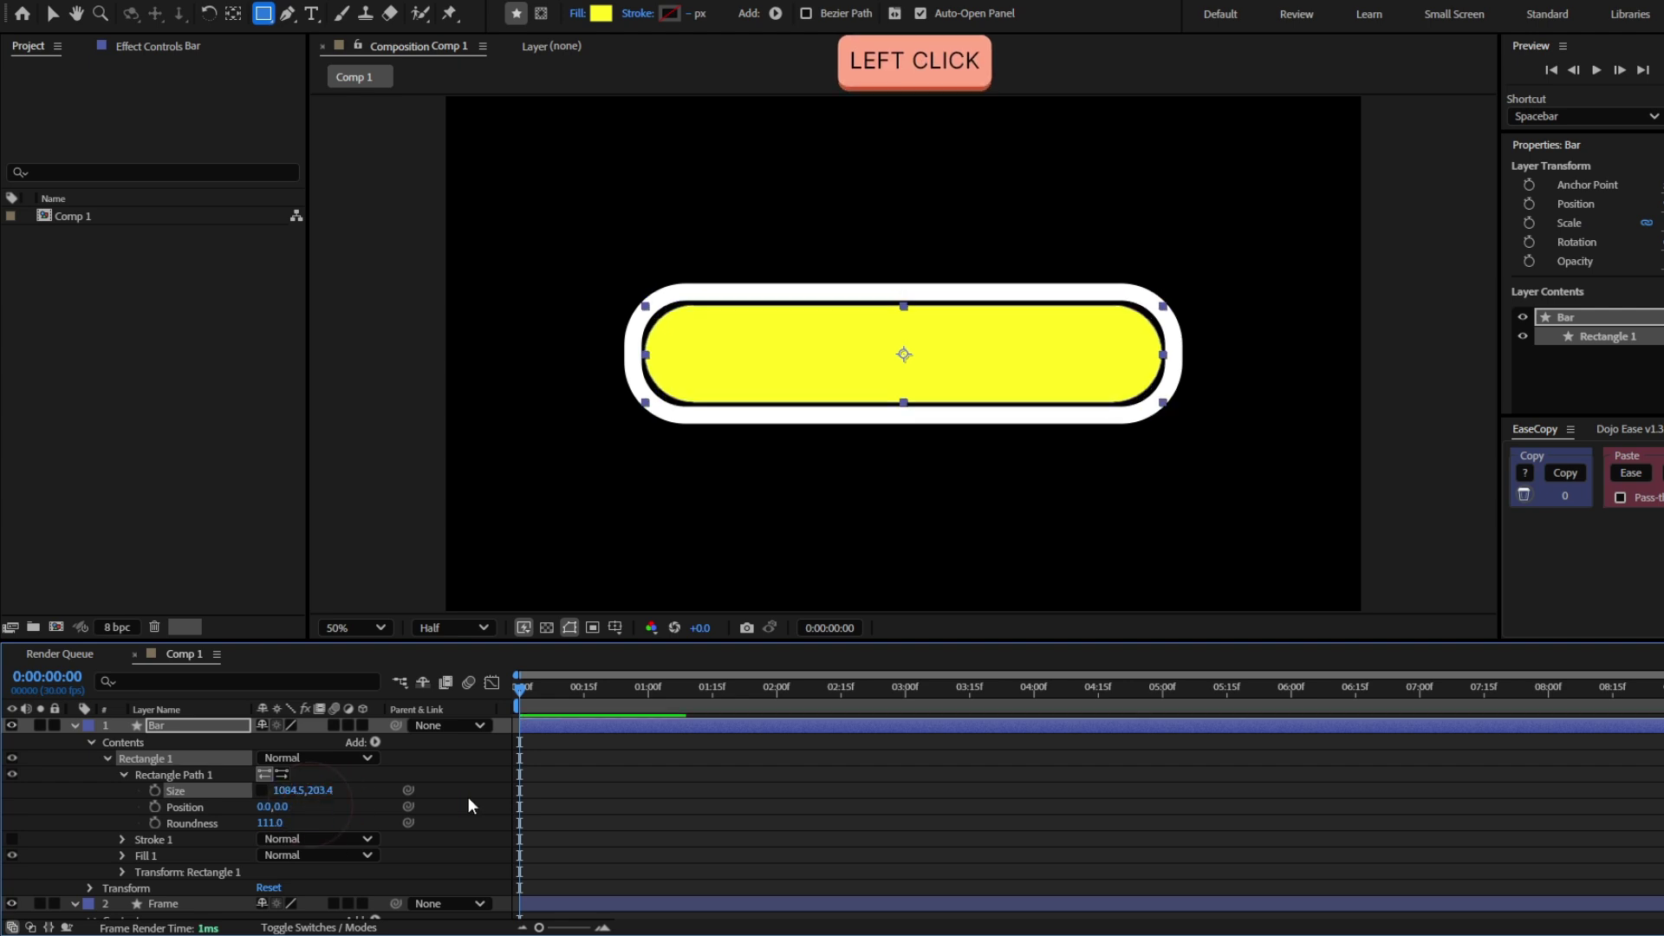
Lower the Bar's Roundness to 87, leaving a black gap inside the frame
left_click(780, 791)
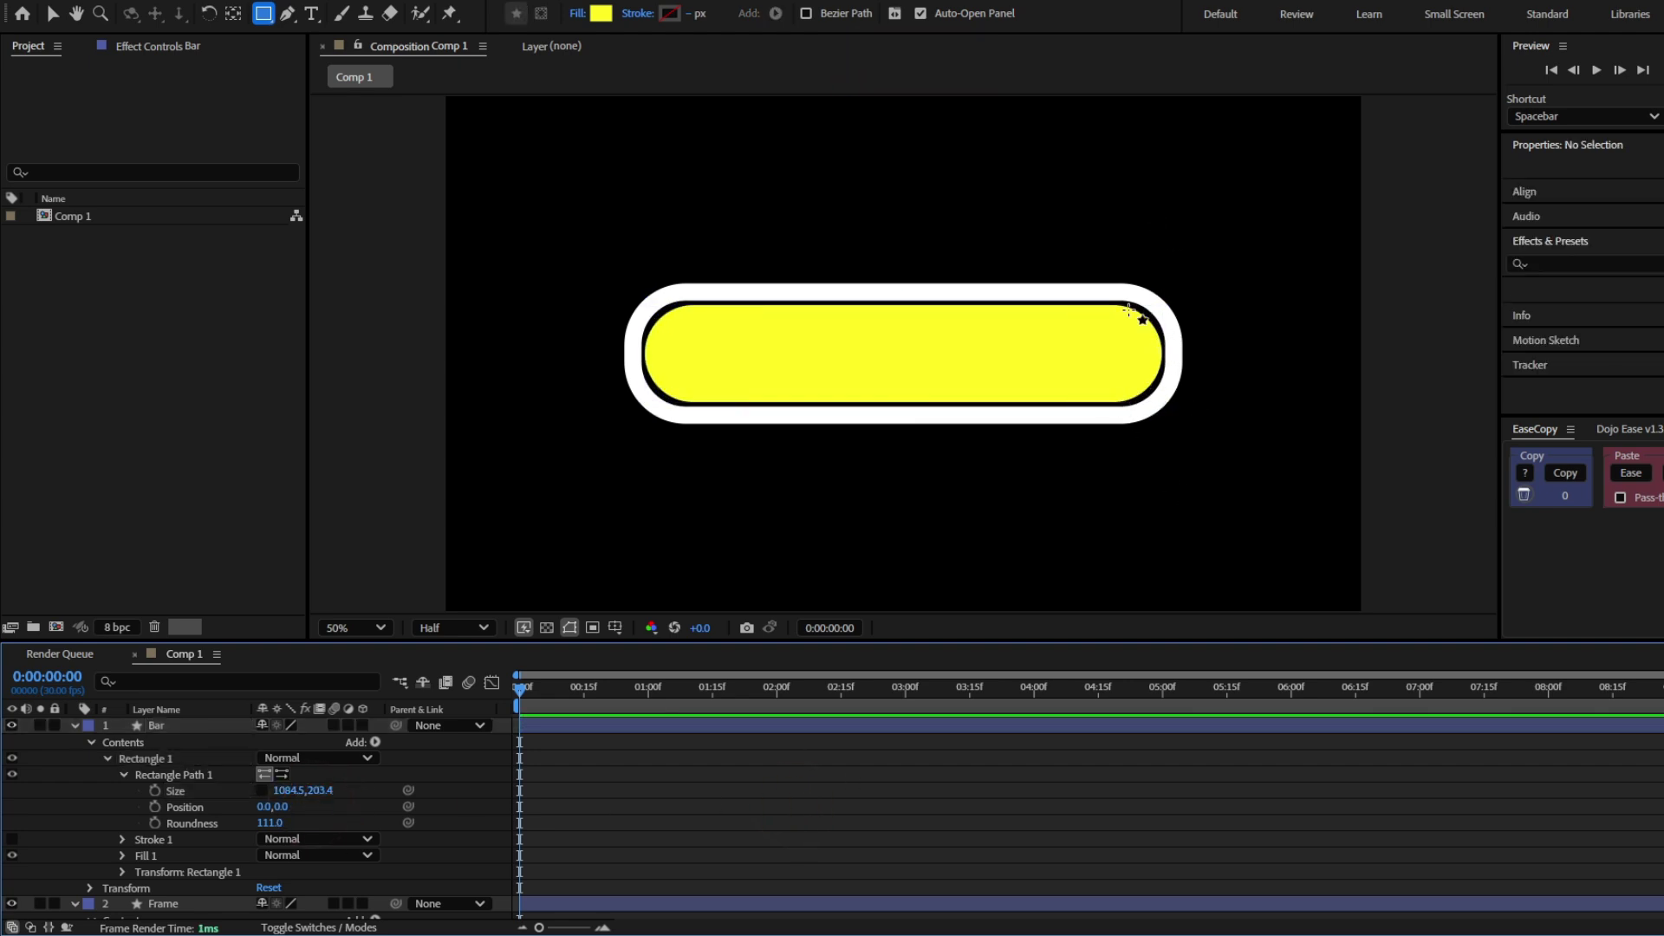
scroll(1235, 398, "up", 4)
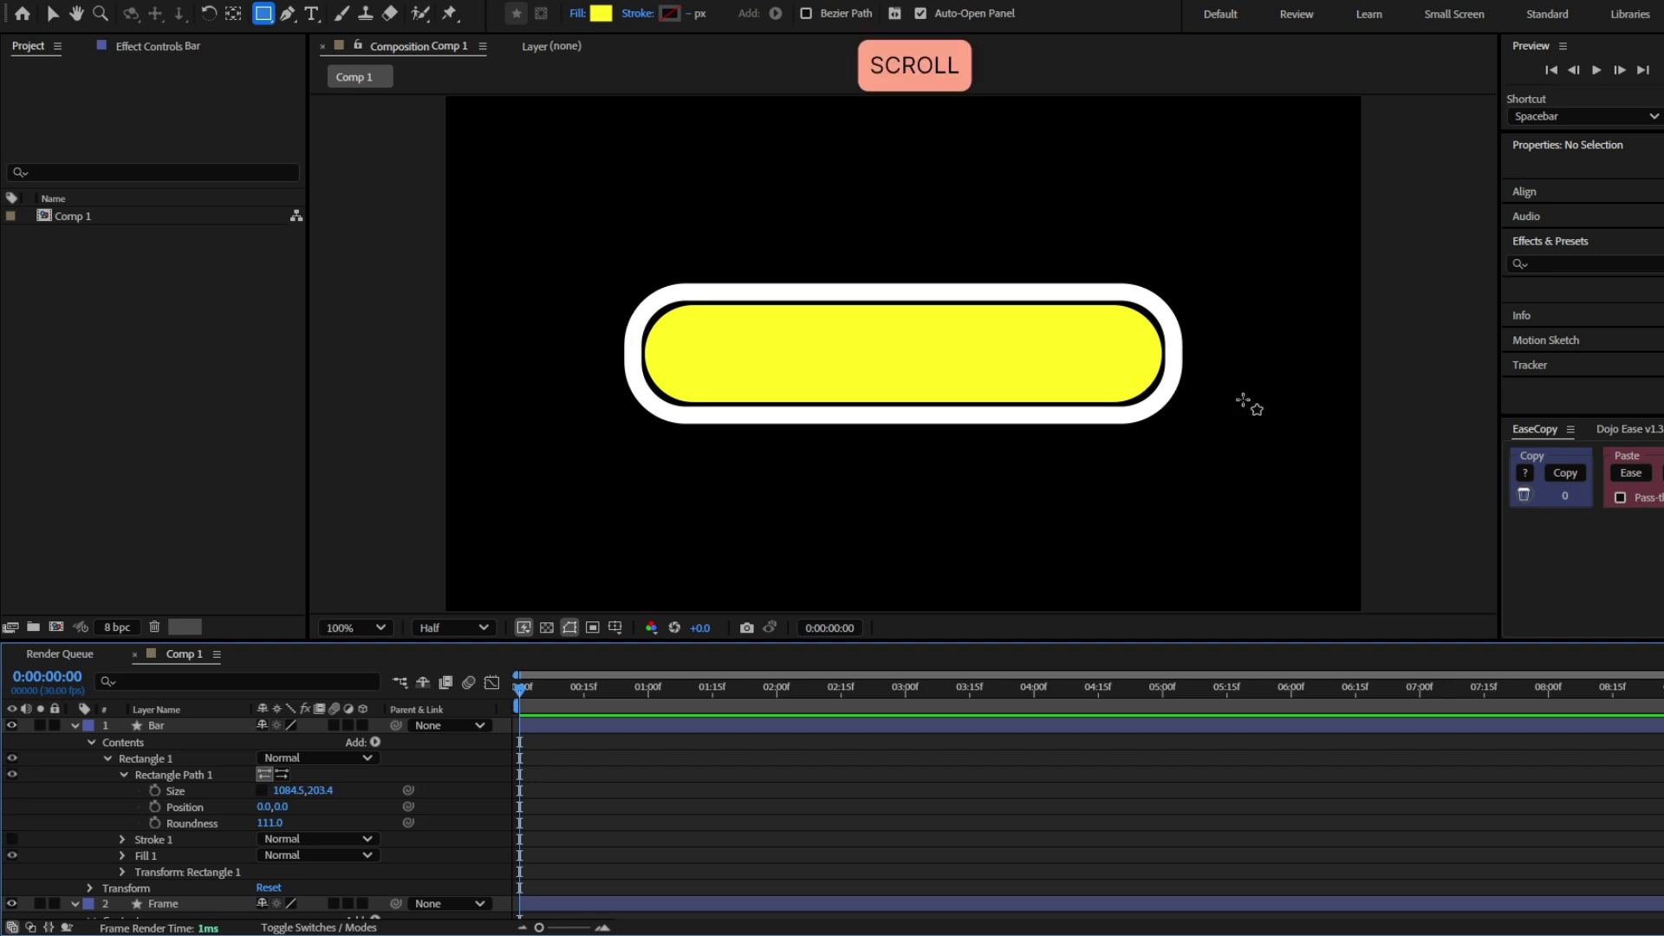
left_click_drag(1235, 399, 959, 454)
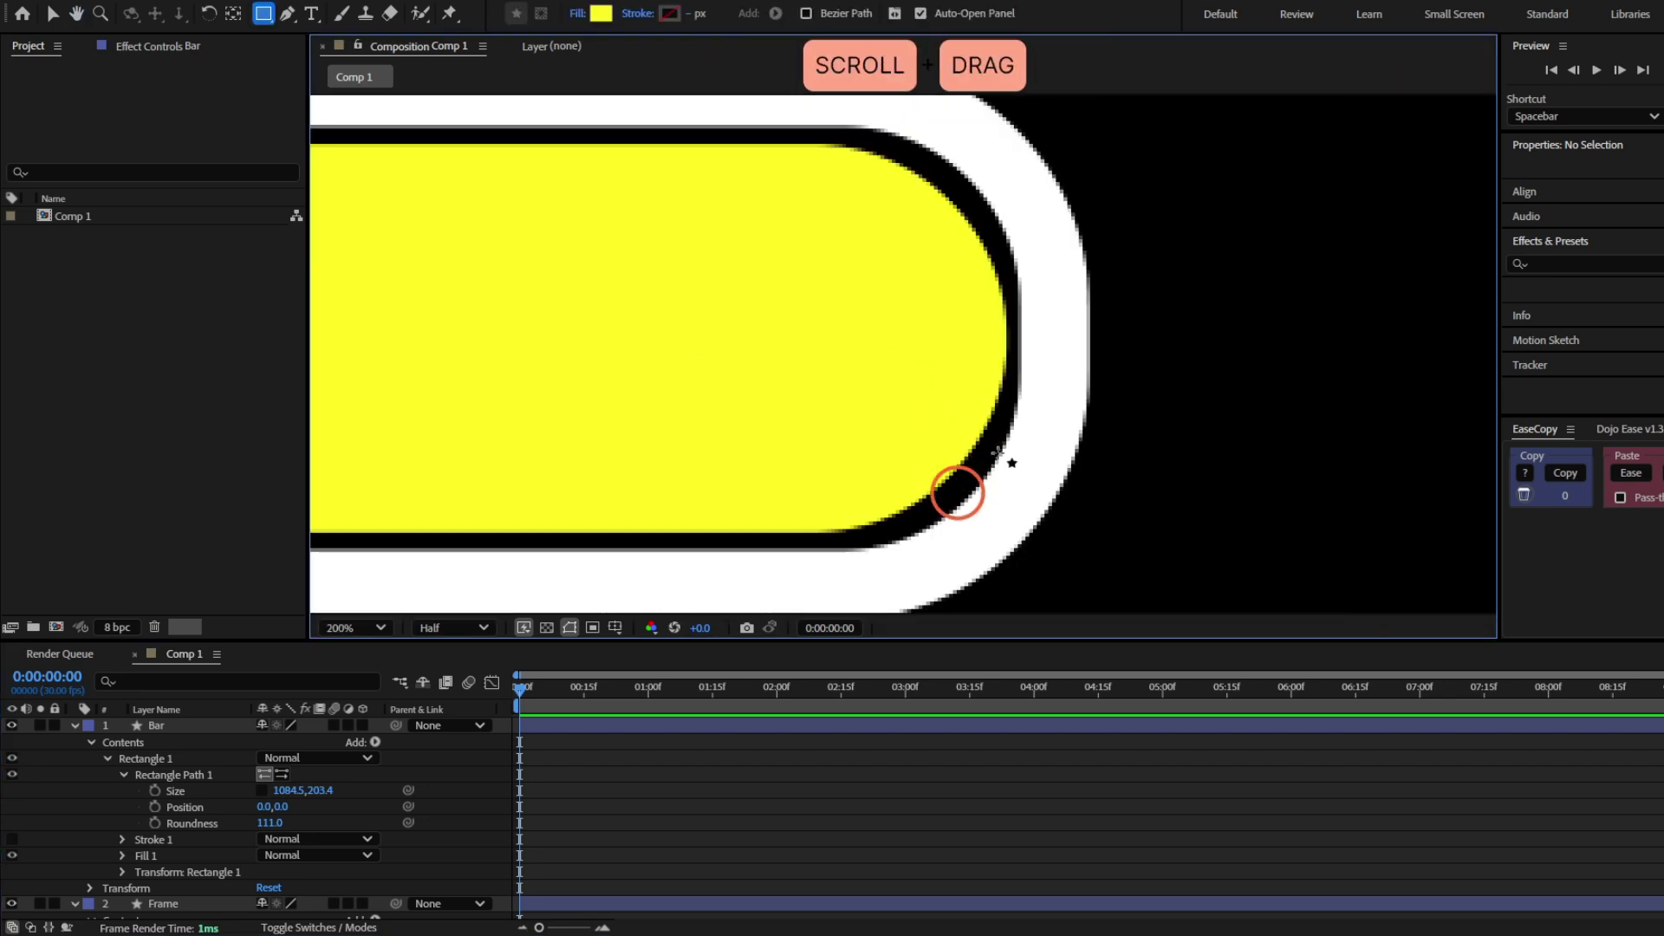
scroll(1092, 450, "down", 4)
left_click_drag(1092, 450, 892, 457)
mouse_move(266, 828)
left_mouse_down()
mouse_move(288, 829)
mouse_move(260, 828)
left_mouse_up()
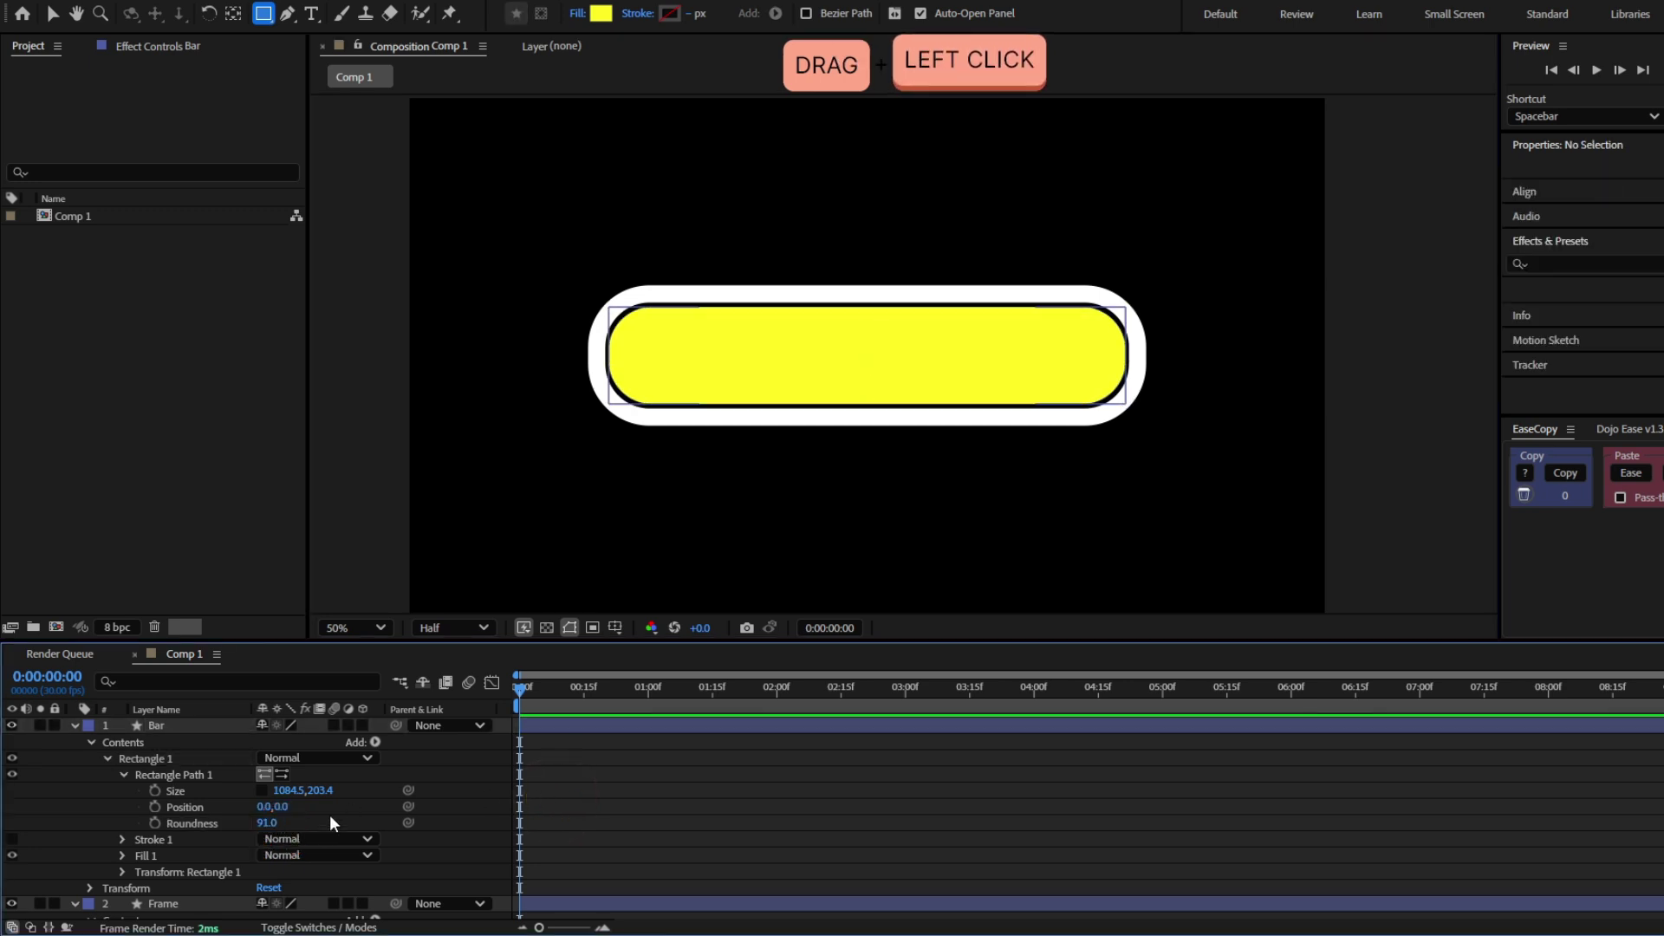
left_click_drag(1103, 401, 1092, 392)
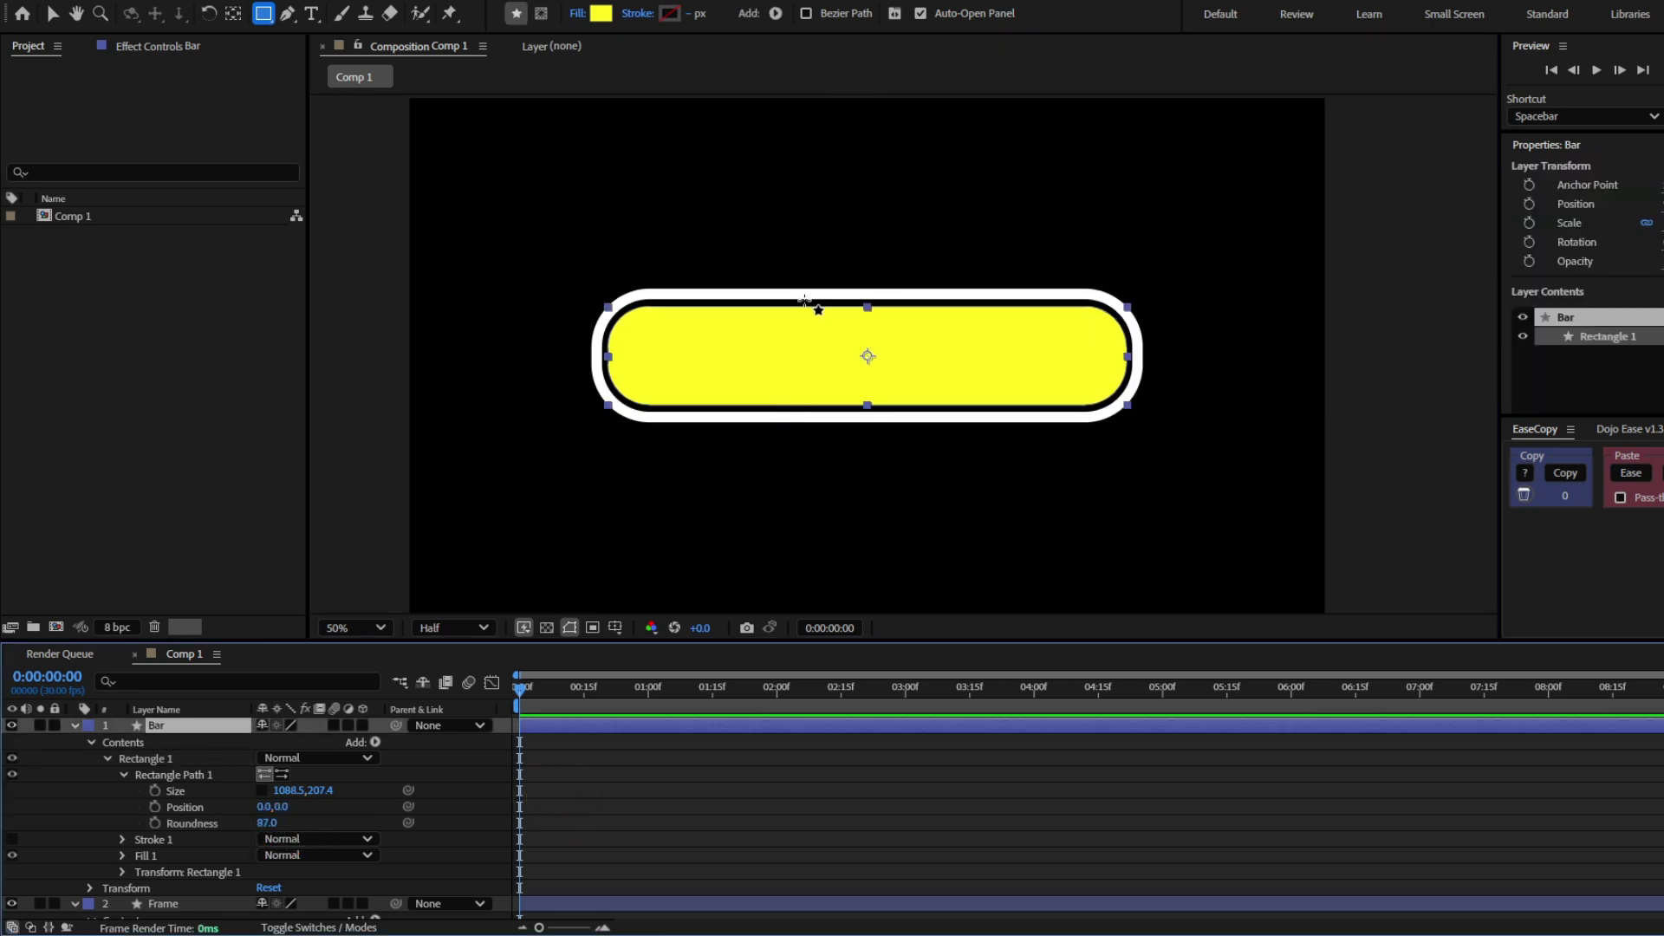
Apply Venetian Blinds to Bar with Transition Completion 4% and Width 187
key("ctrl+space")
type("ven")
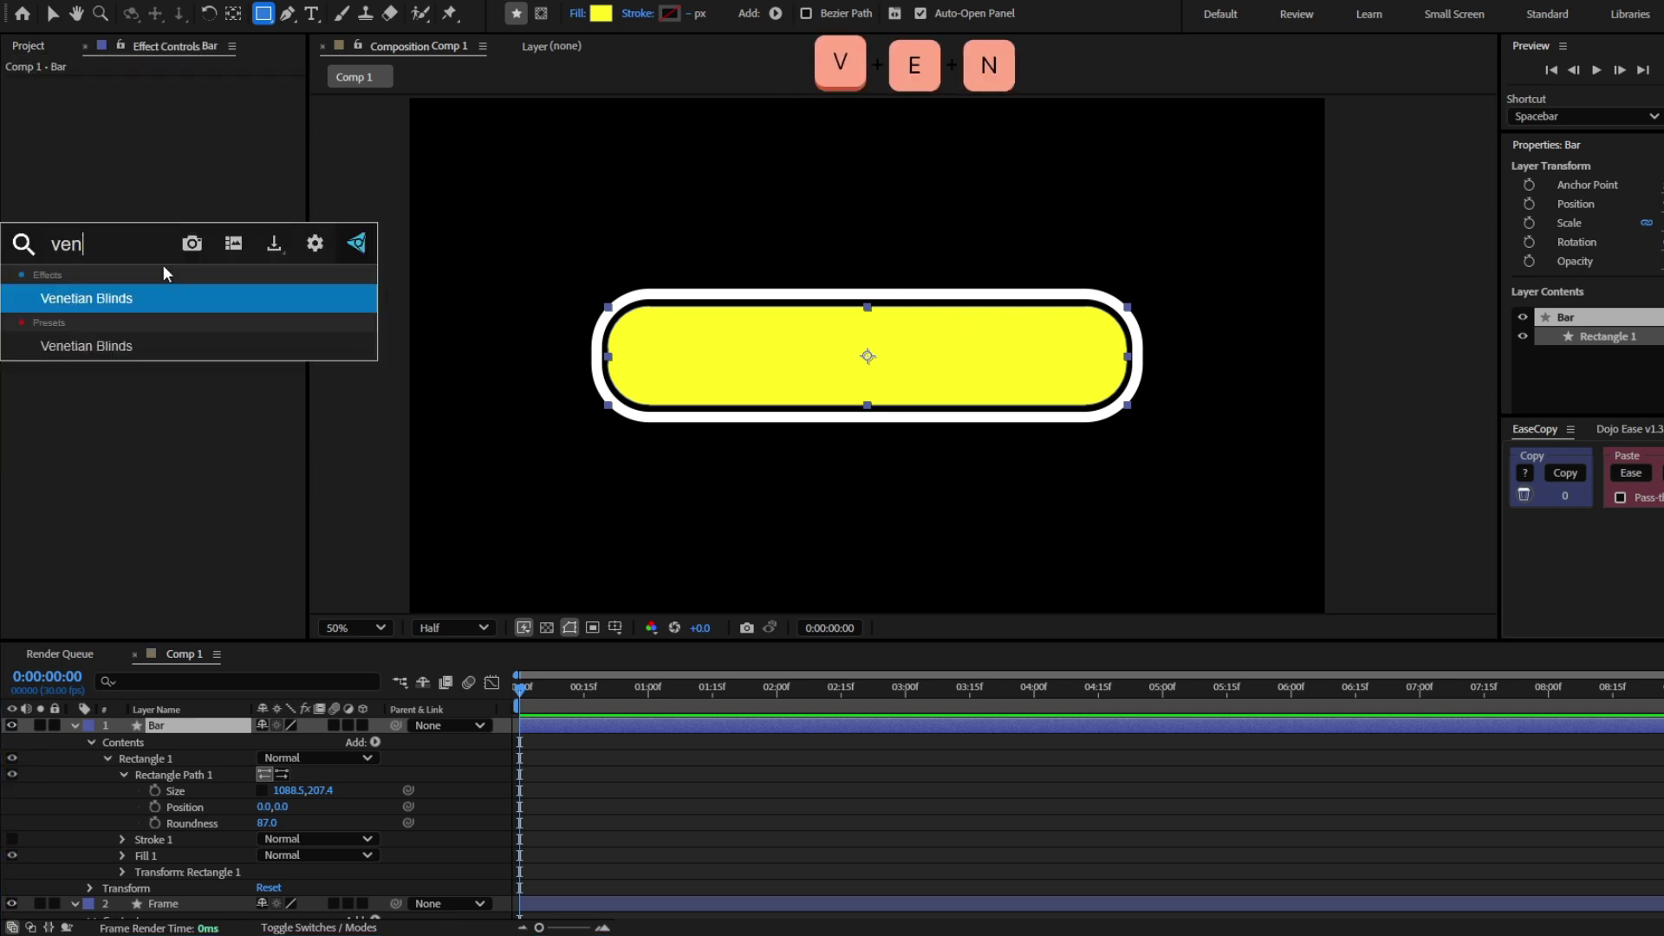
type("etian blinds")
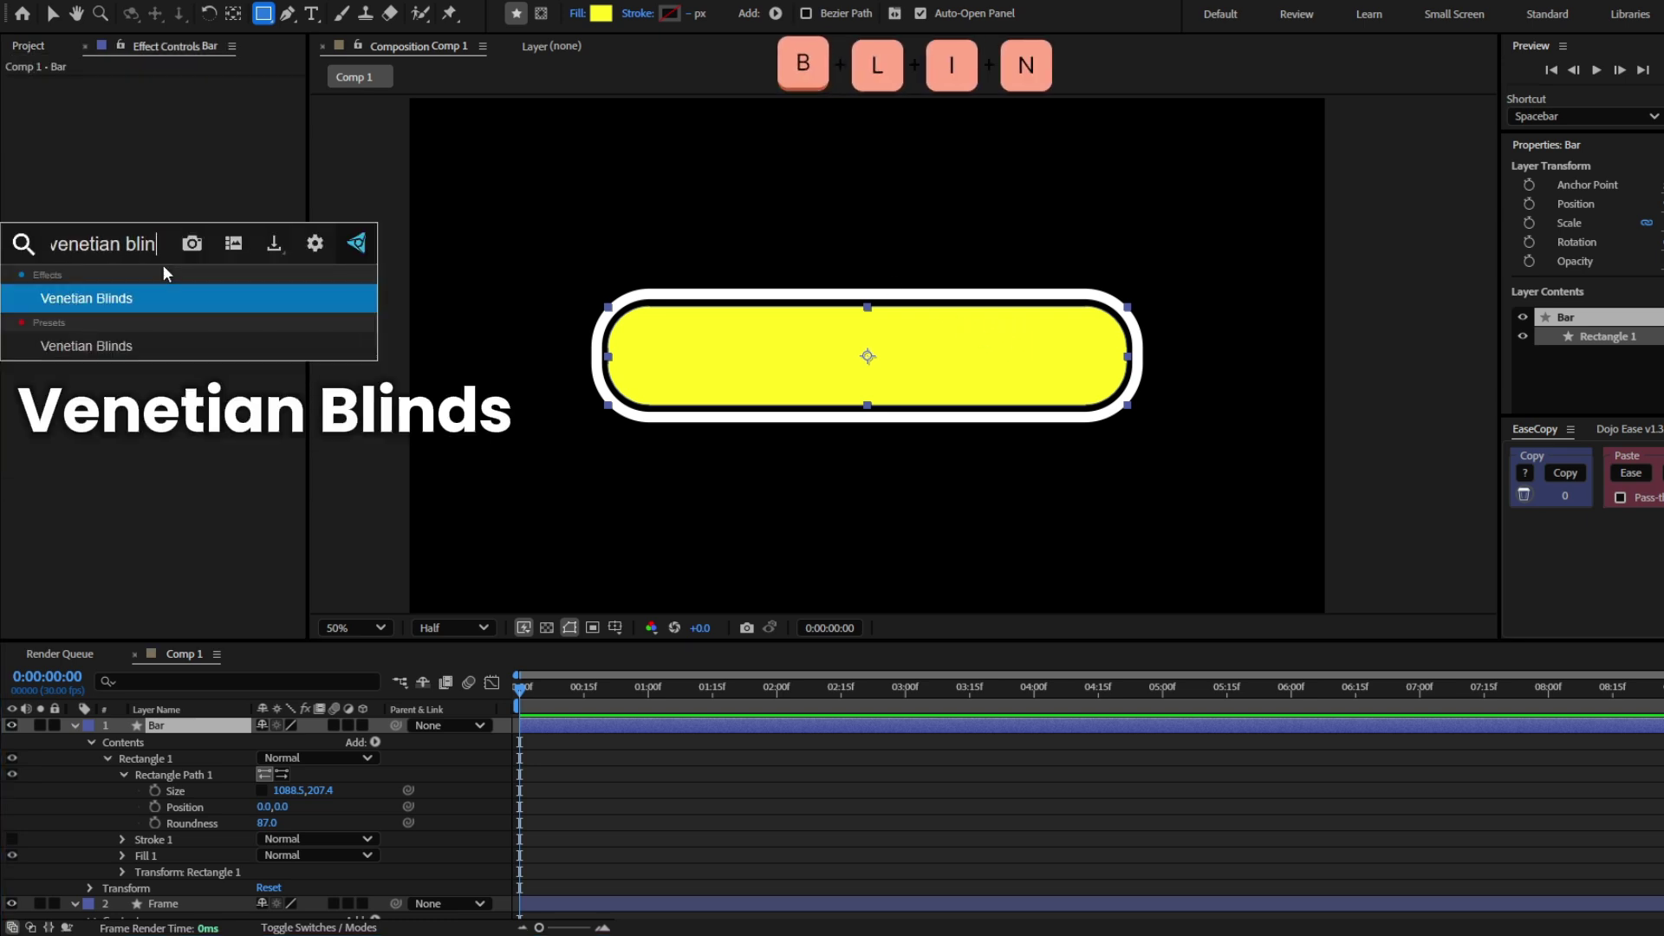
left_click(165, 297)
left_click_drag(173, 101, 175, 101)
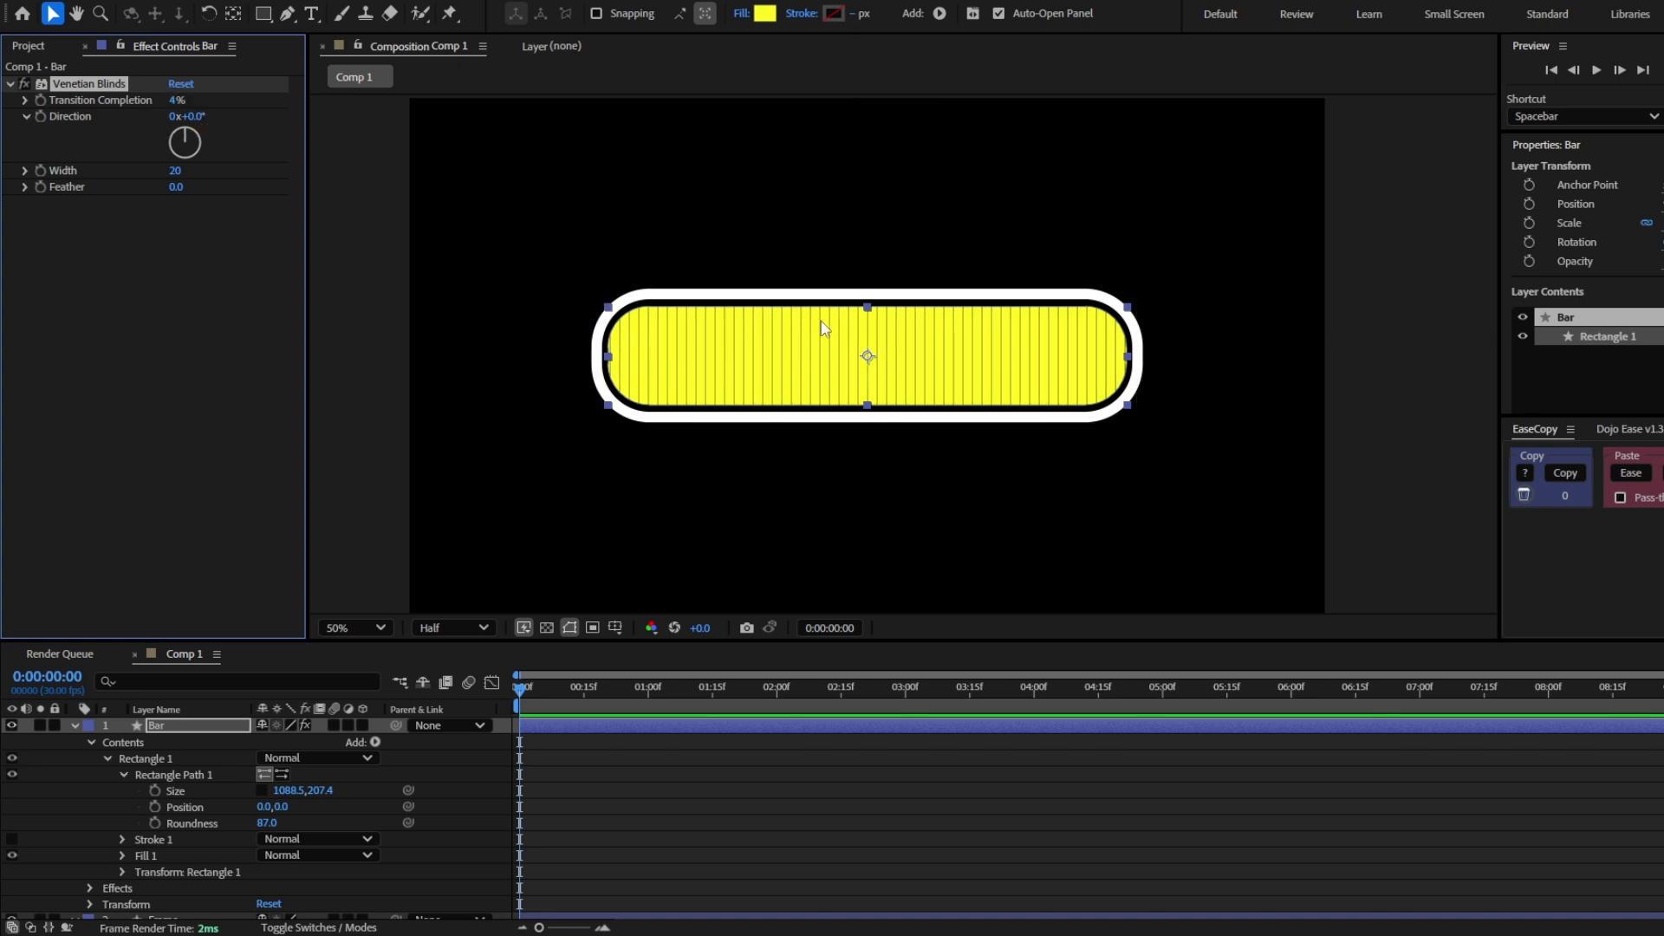
left_click_drag(175, 171, 394, 231)
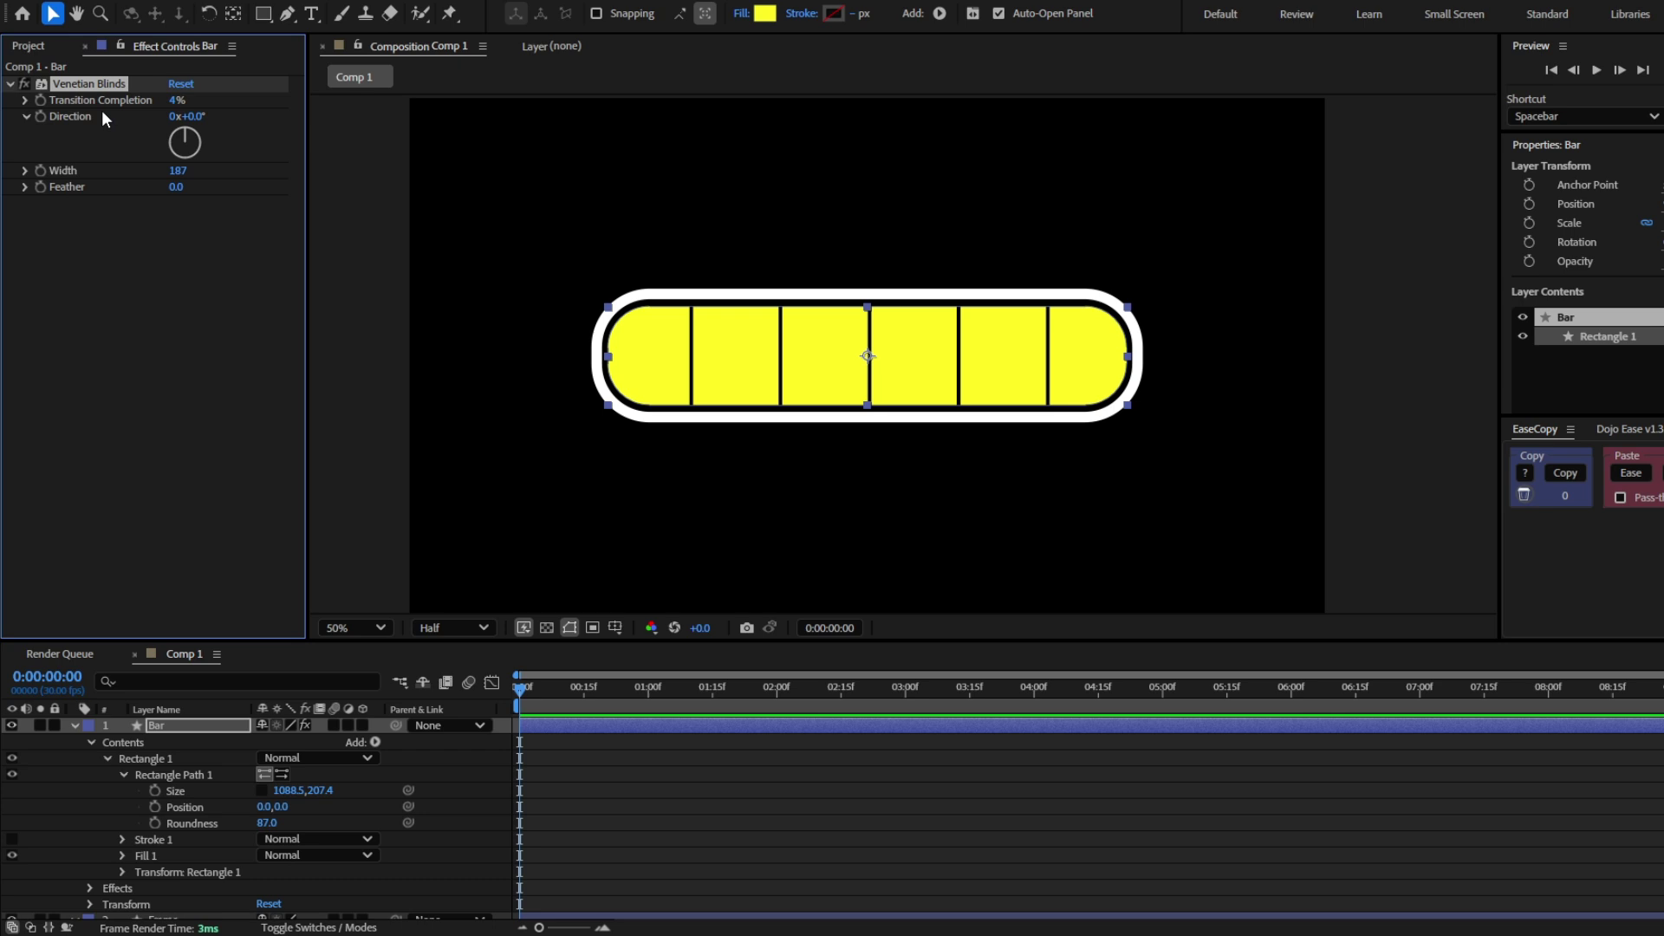
left_click(12, 83)
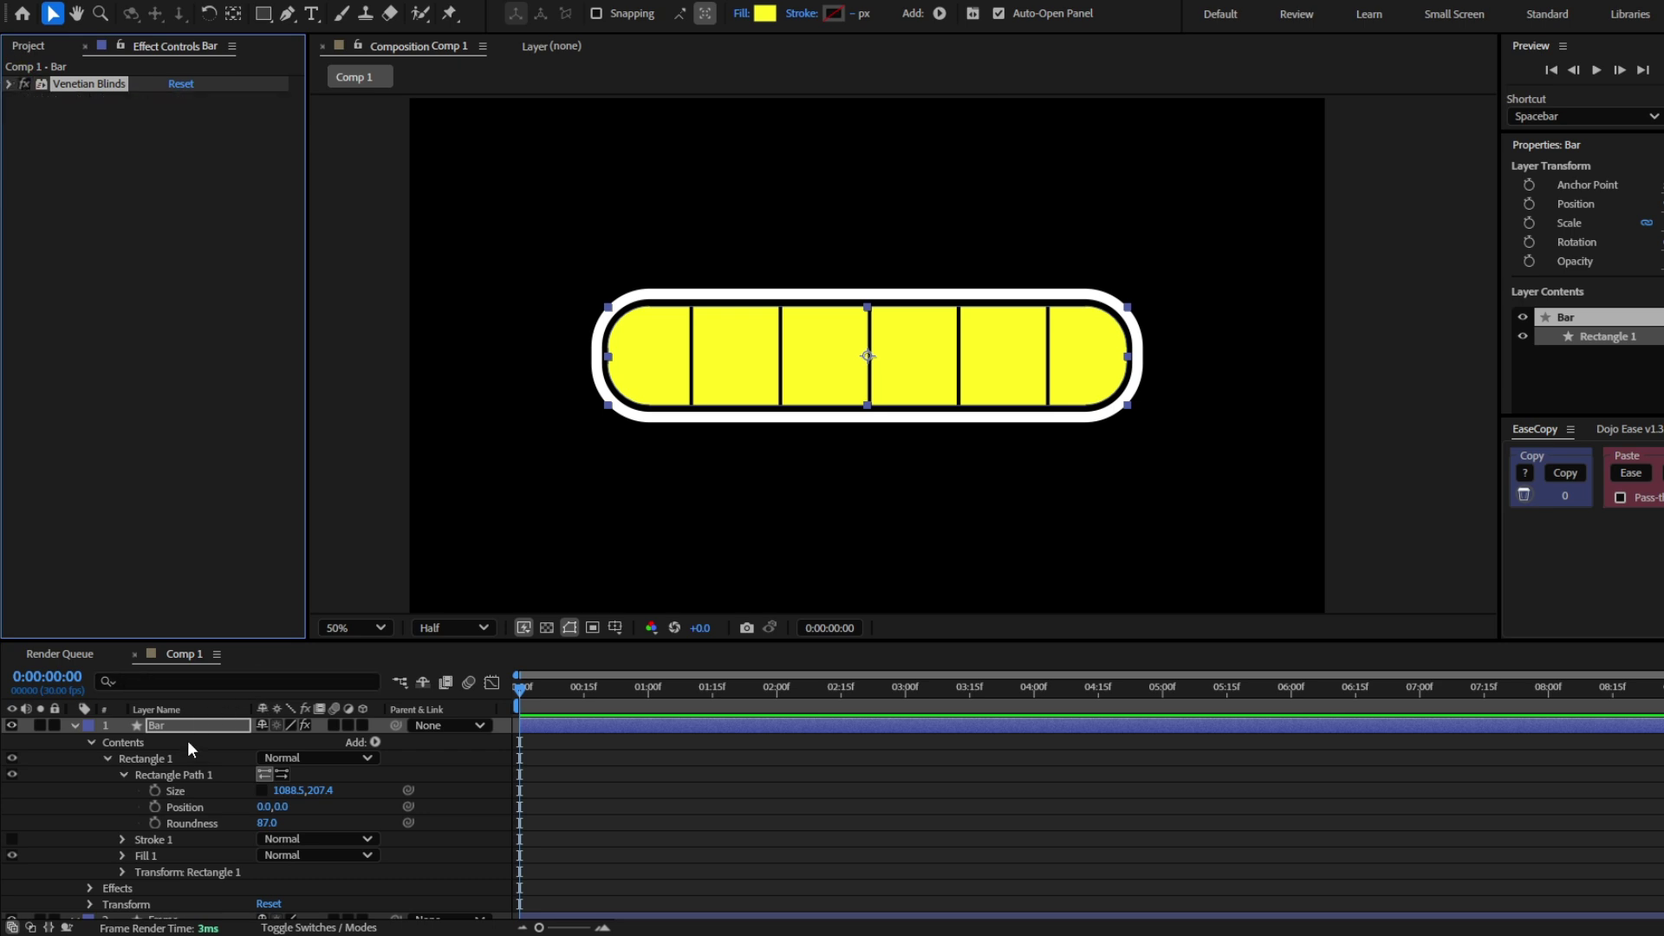
Apply the Stroke effect to the Bar layer
key("ctrl+space")
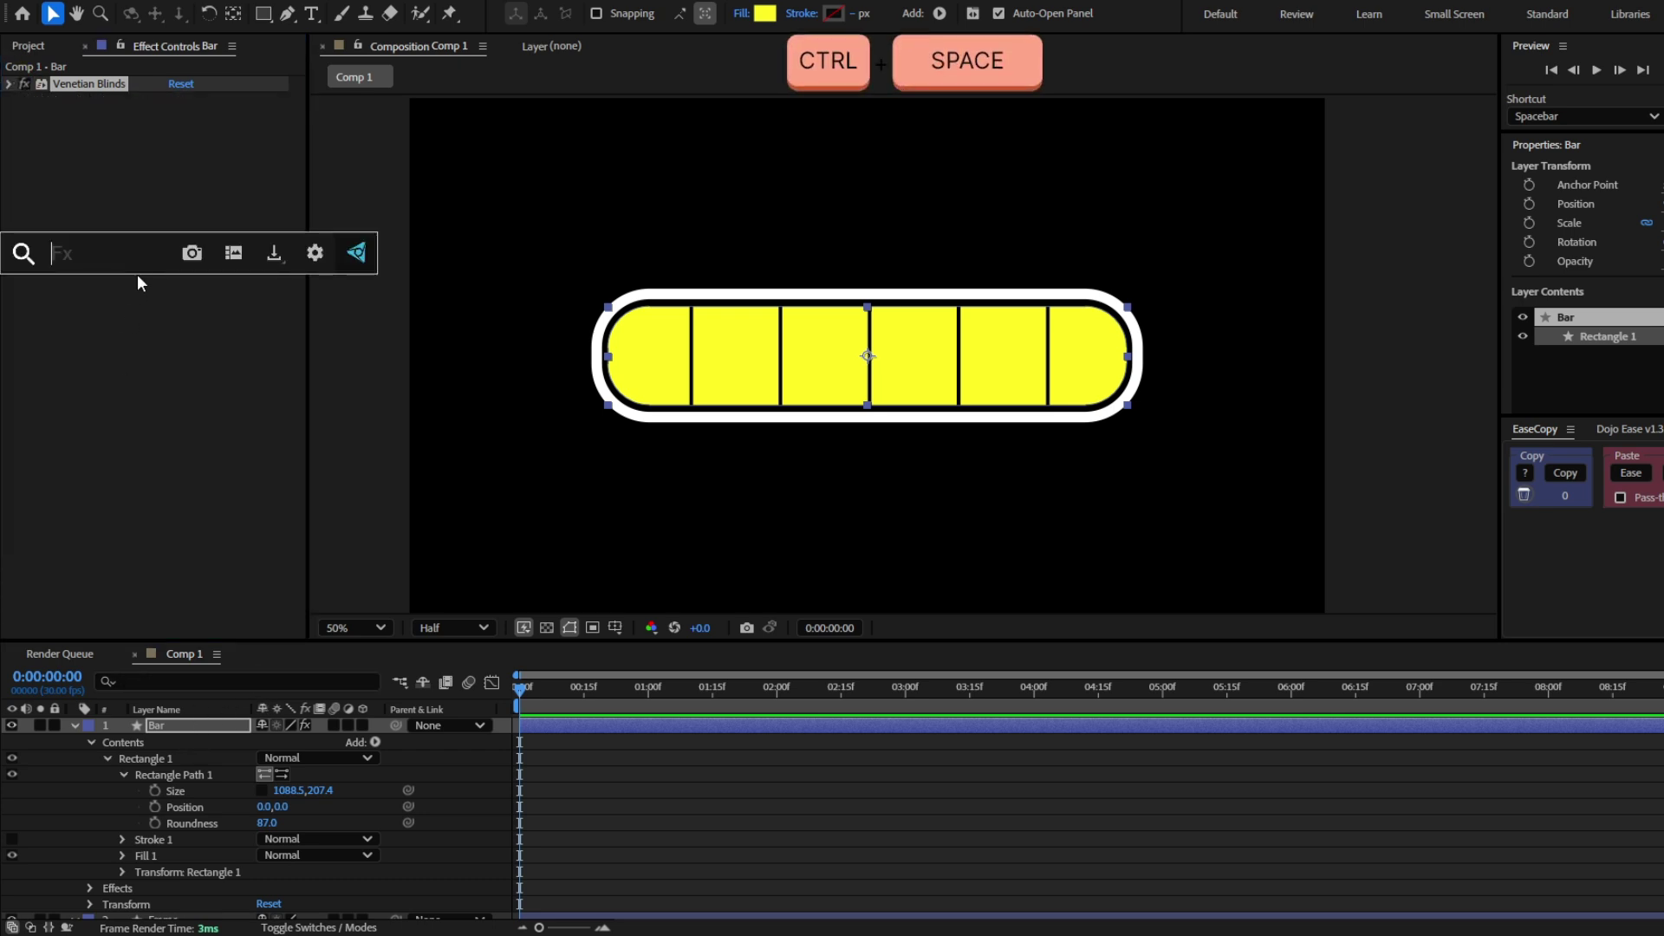
type("stroke")
key("Return")
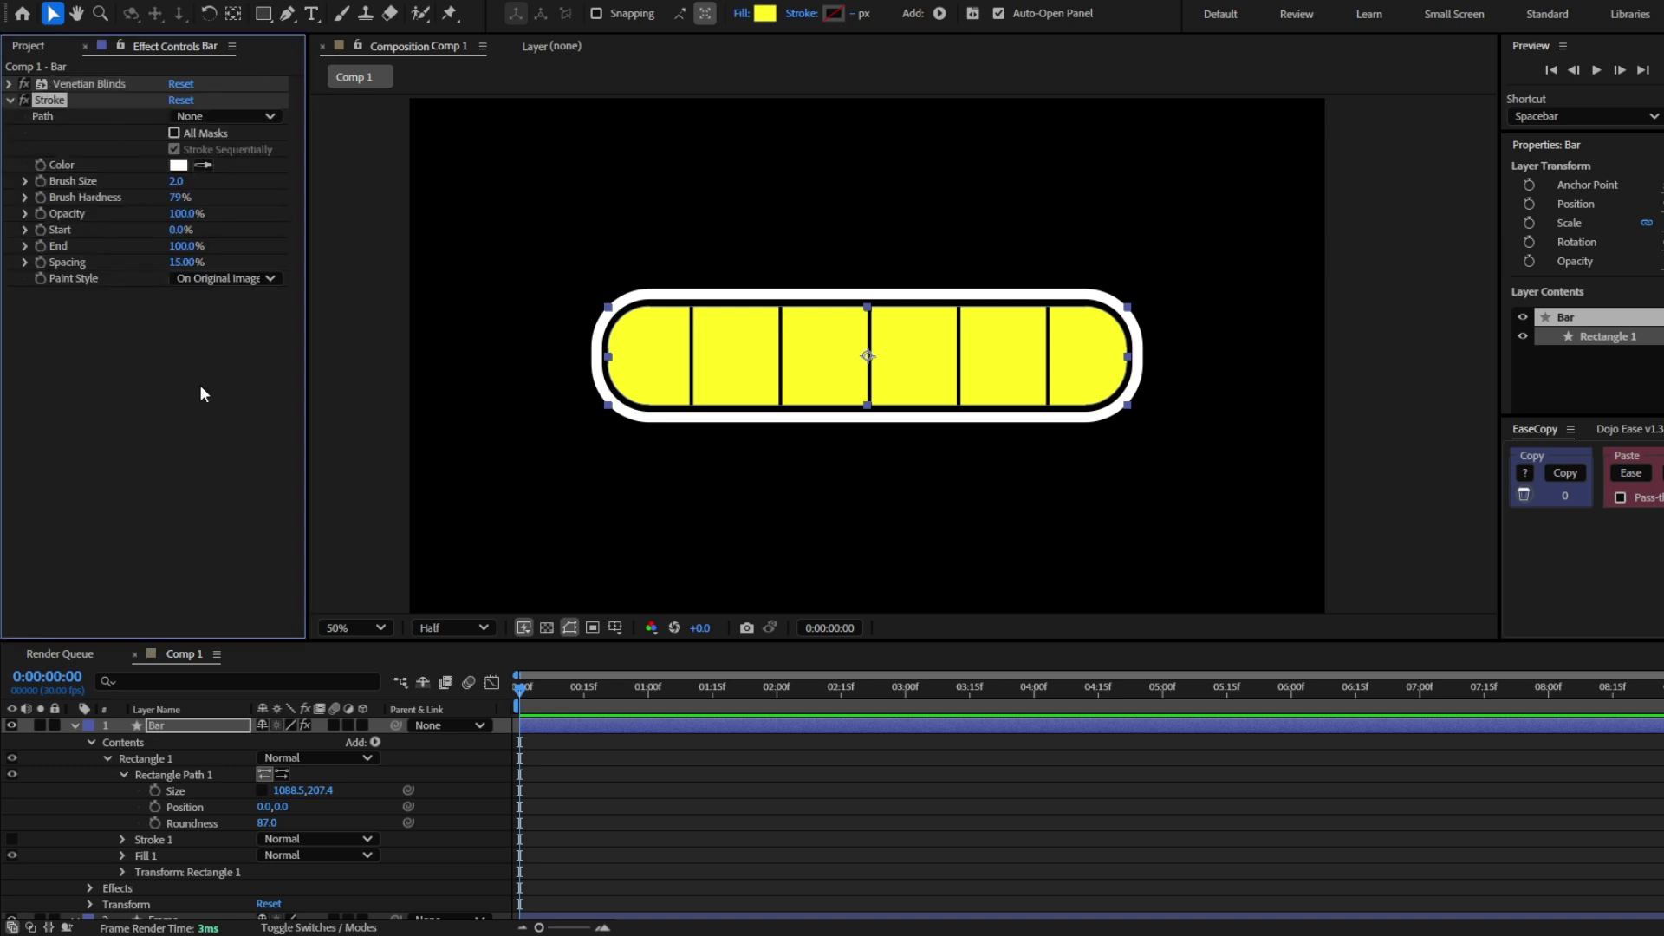
Draw a straight horizontal mask path across the middle of the bar
key("g")
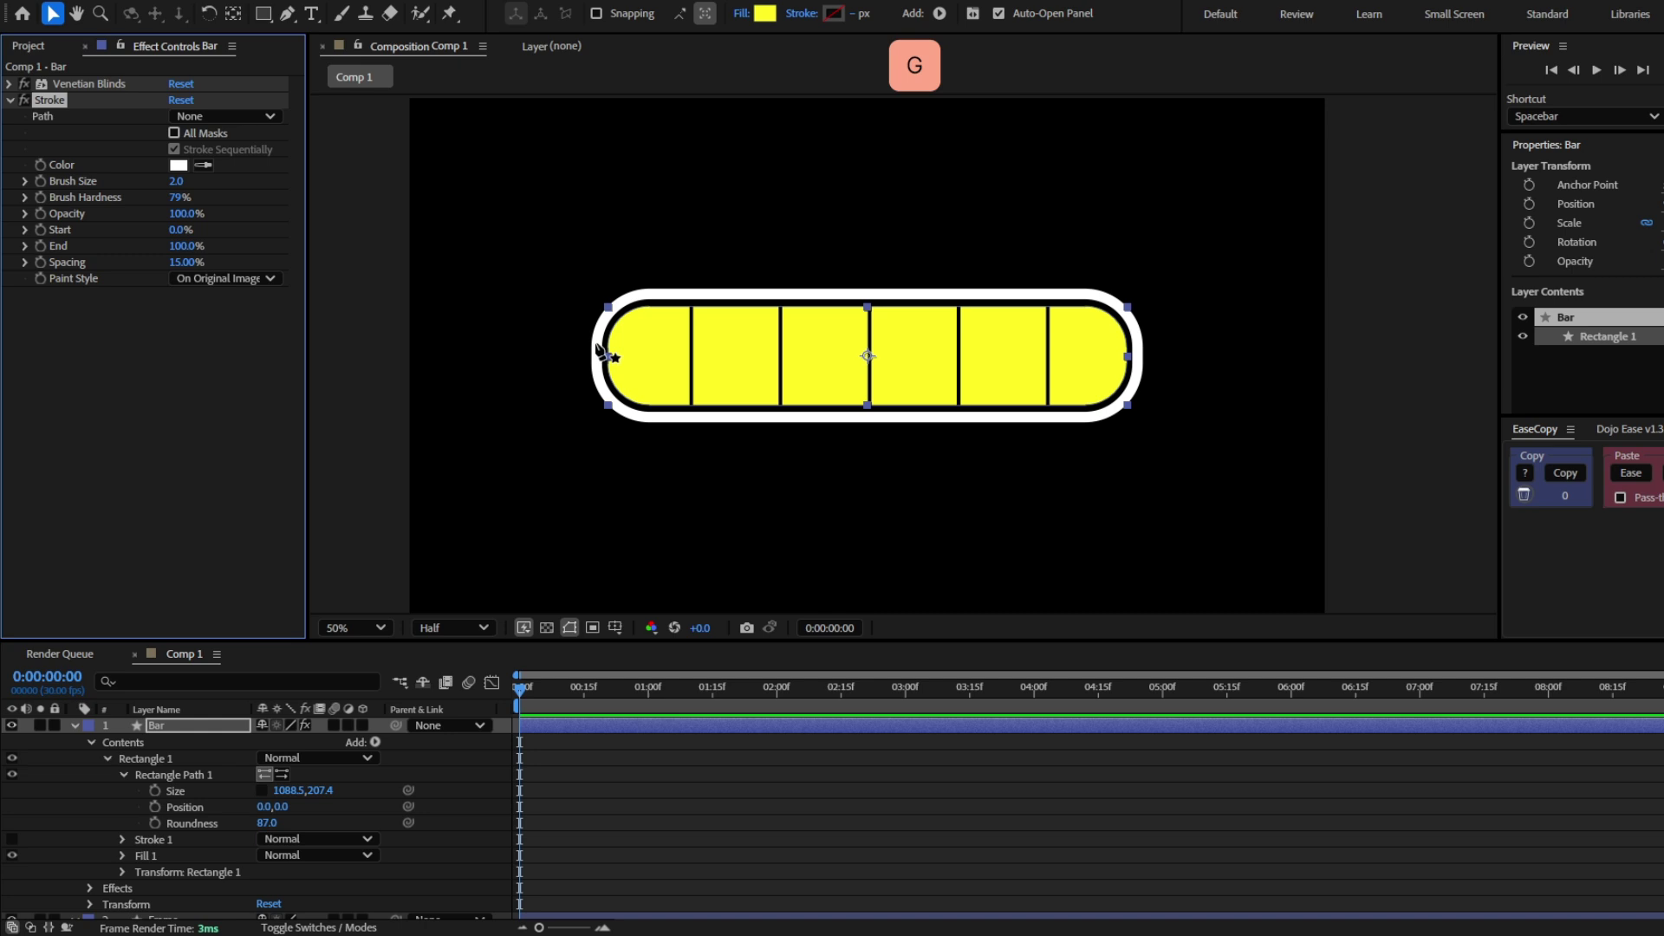
left_click(208, 726)
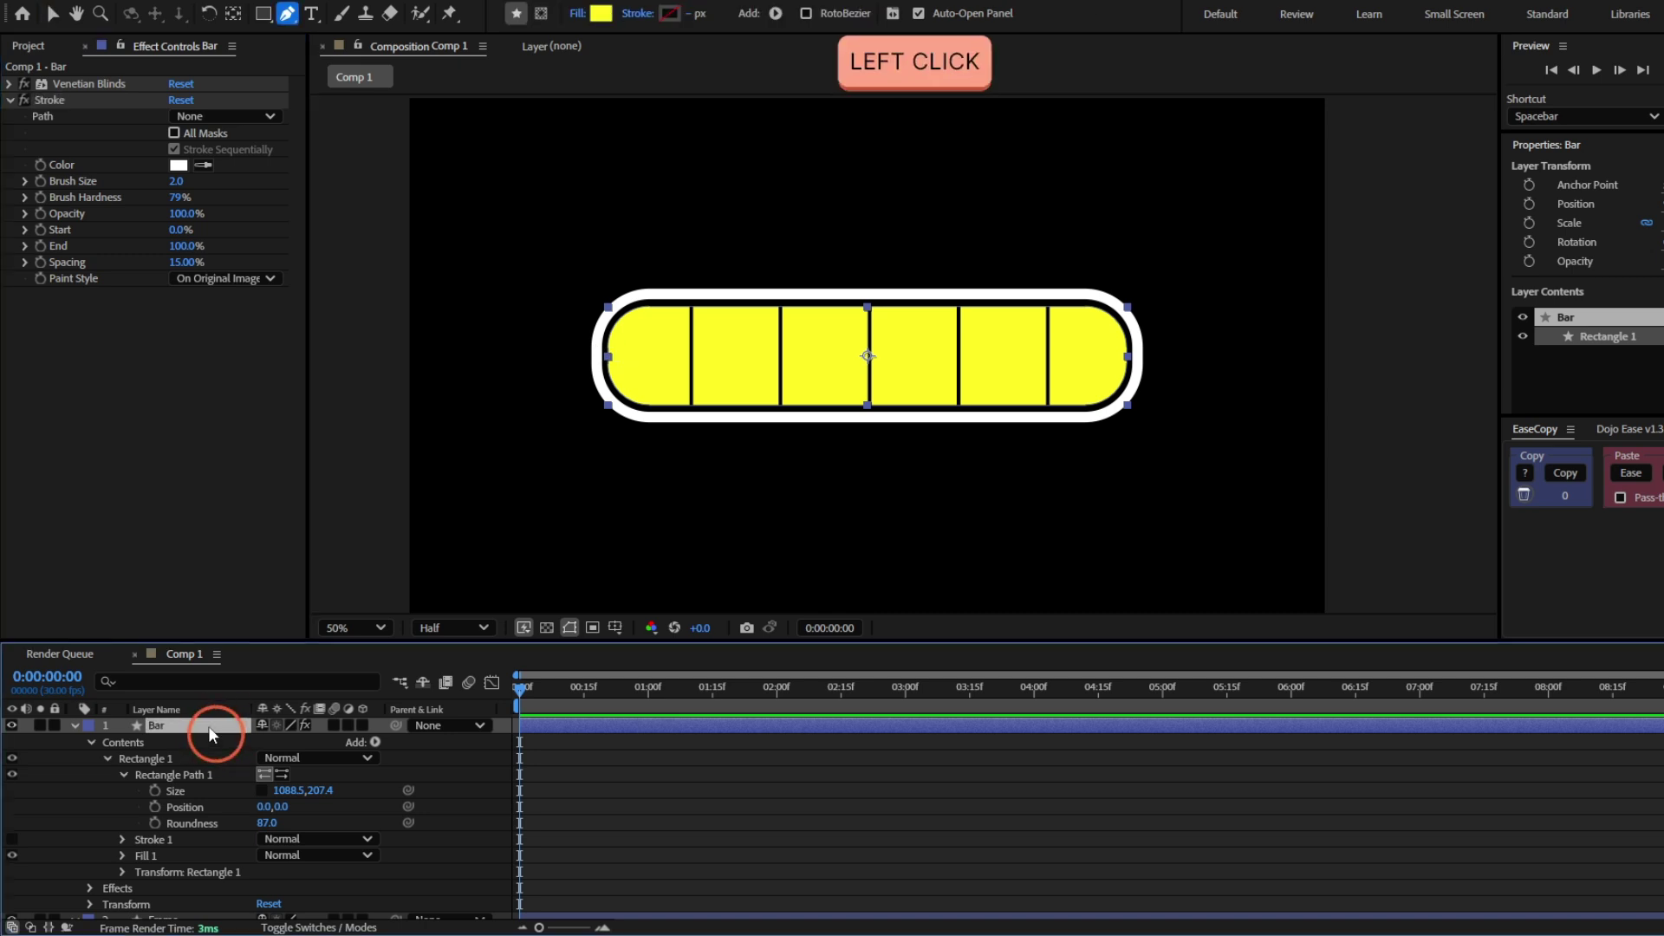
left_click(542, 13)
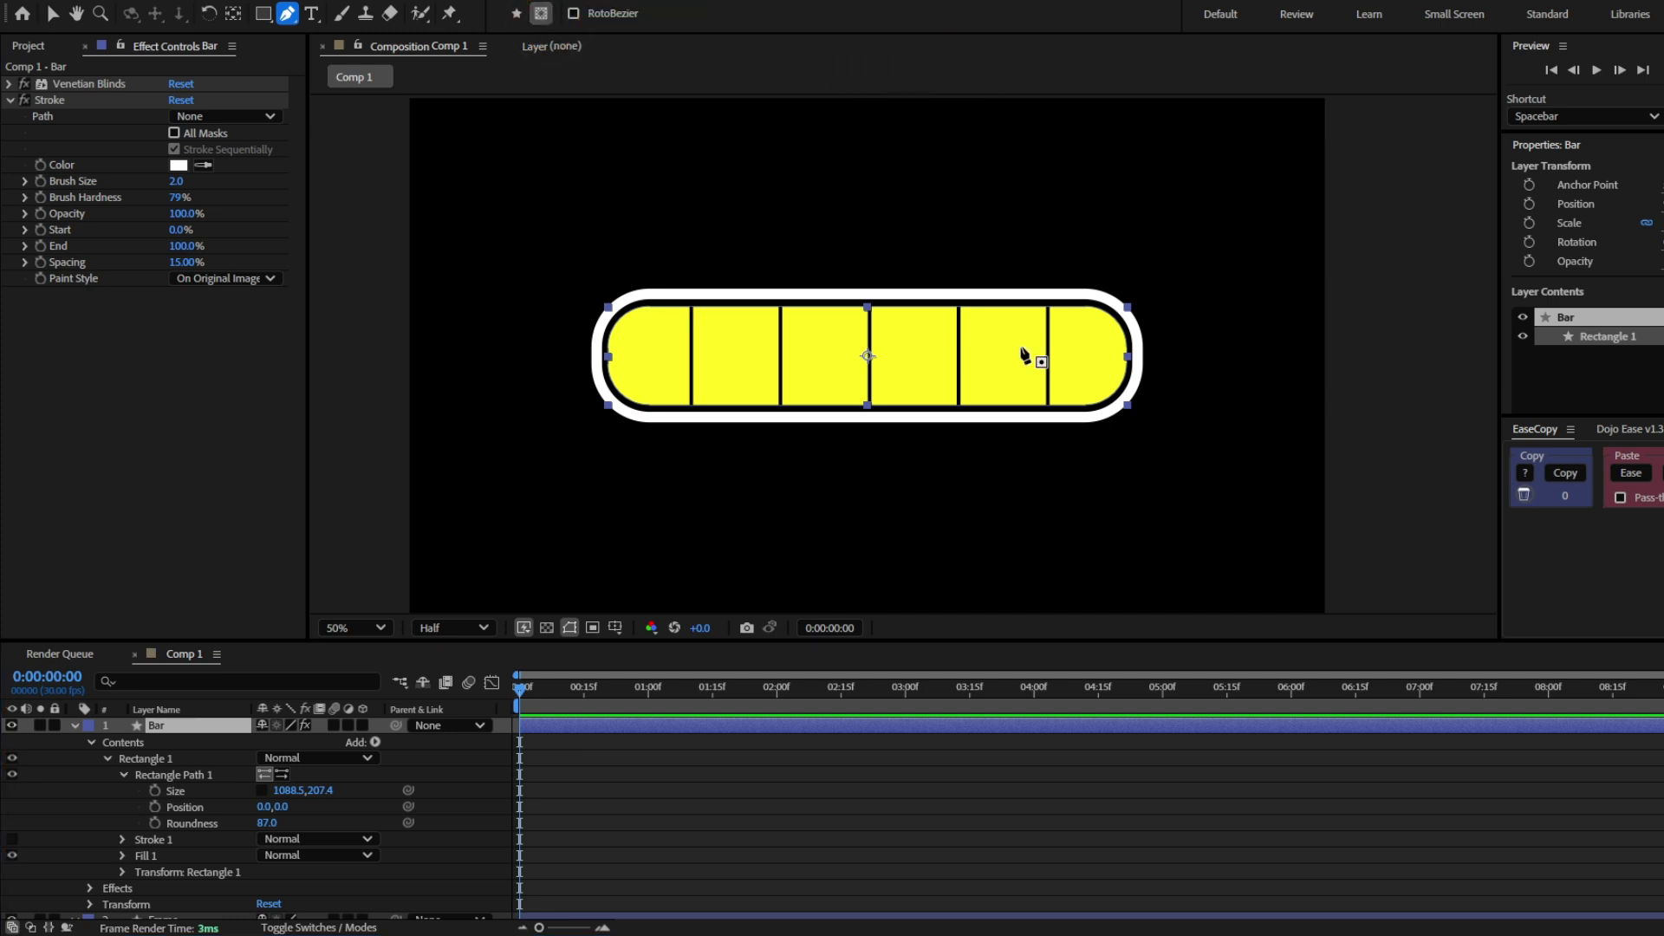
left_click(580, 356)
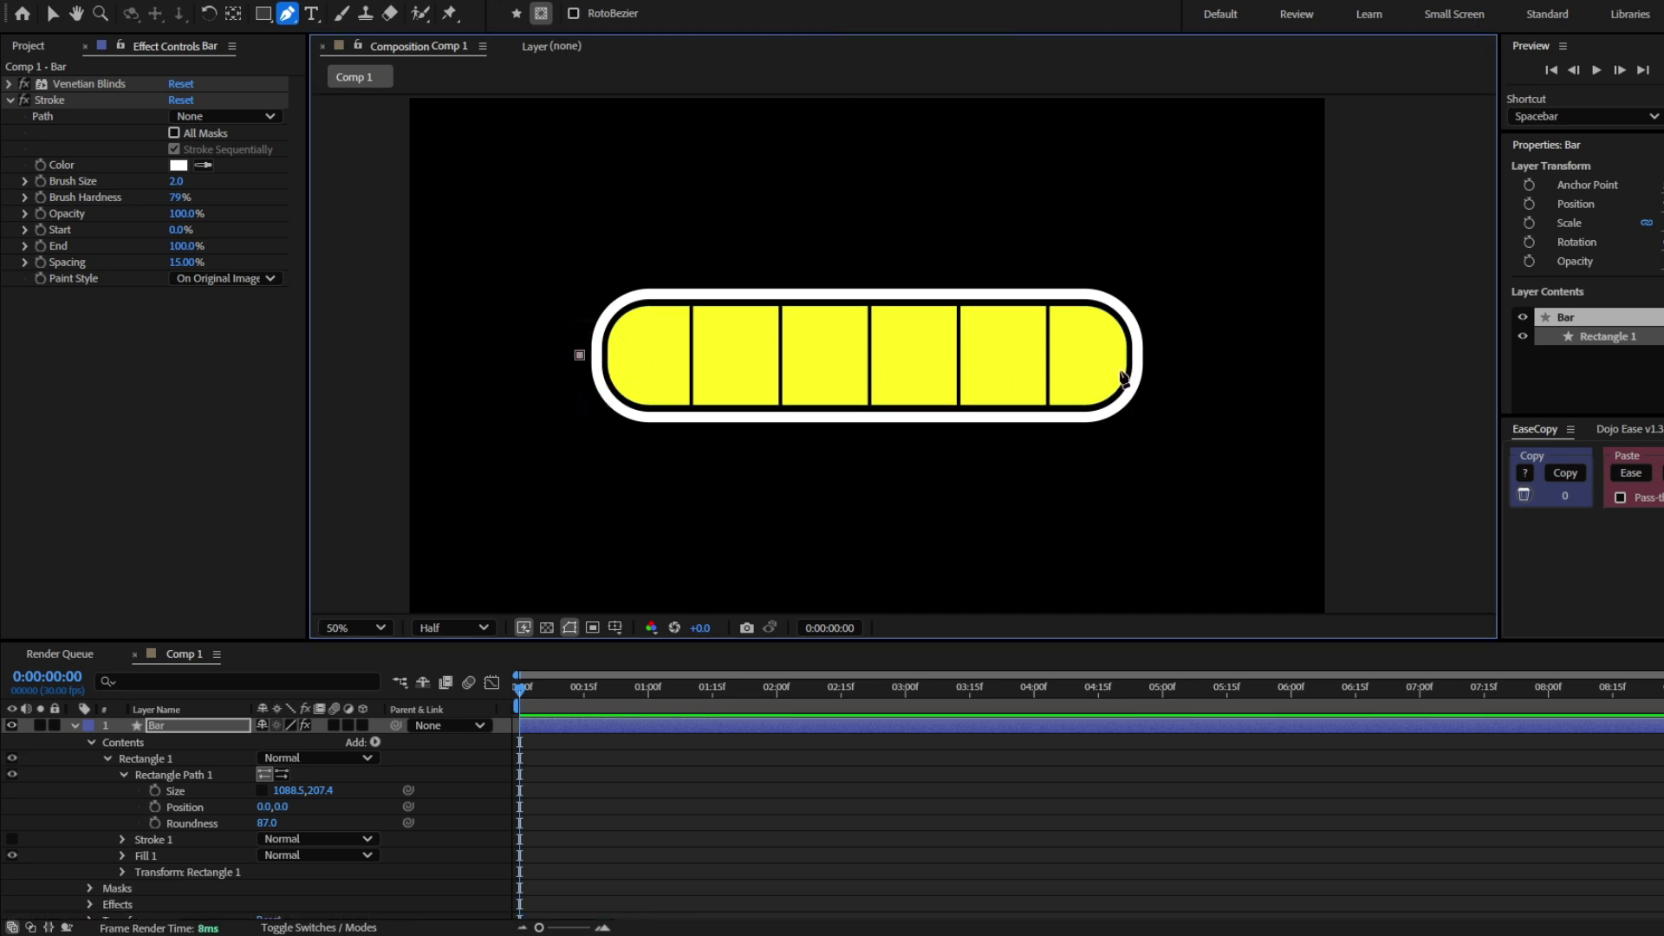
key("ctrl+z")
key("shift")
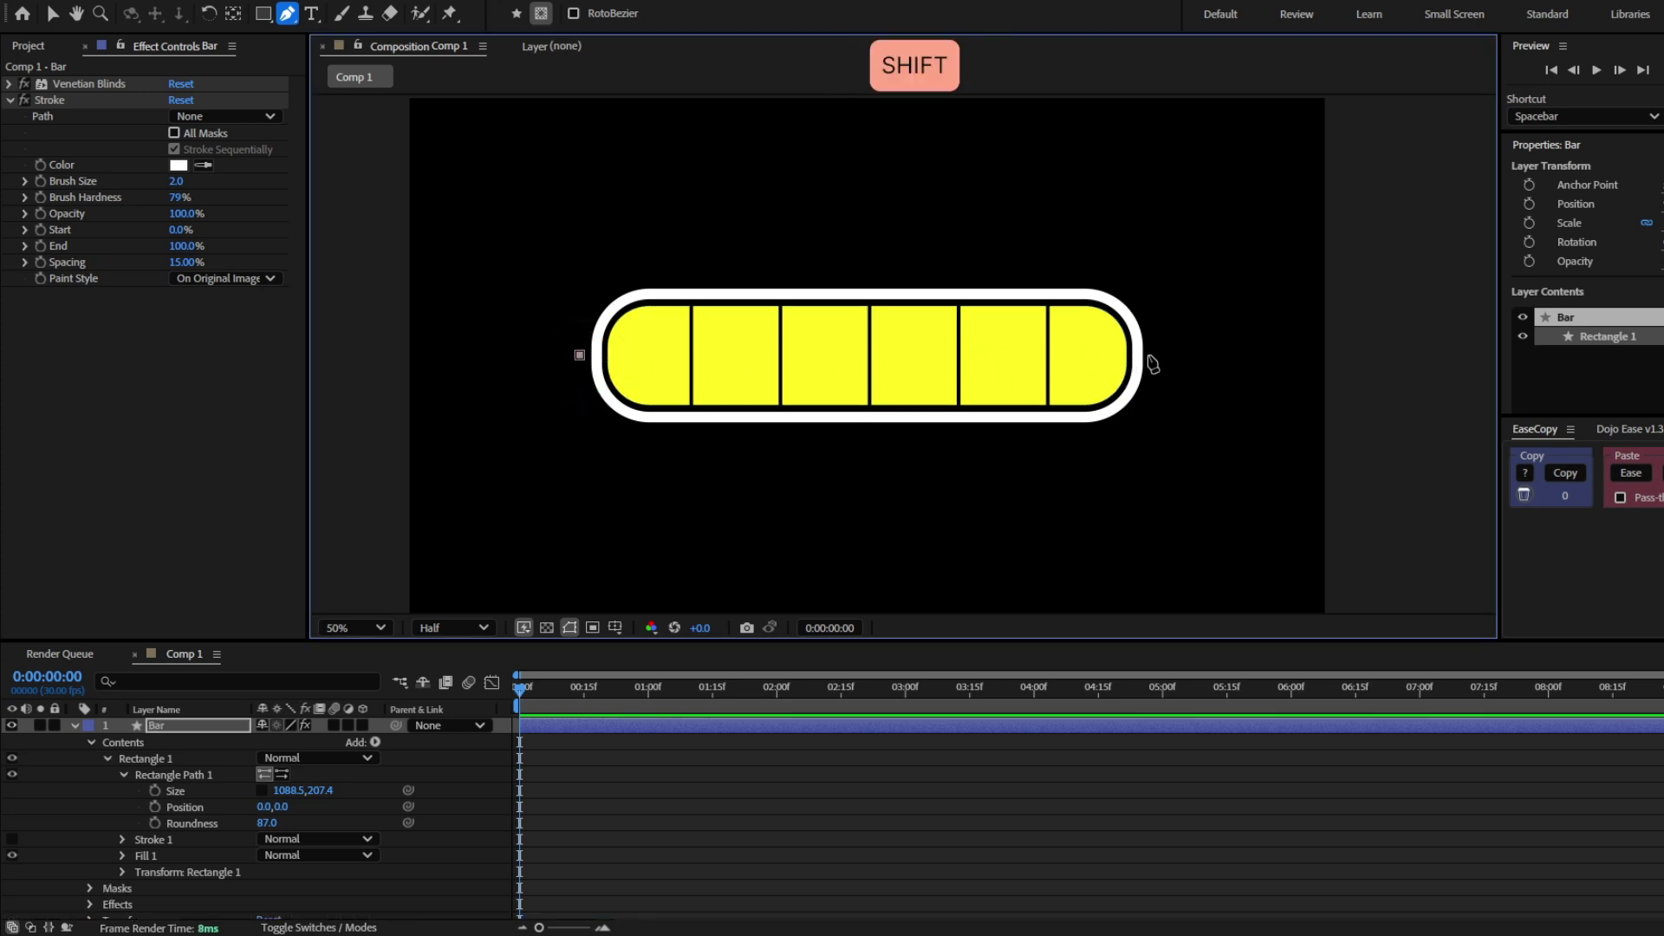
left_click(1149, 354, "shift")
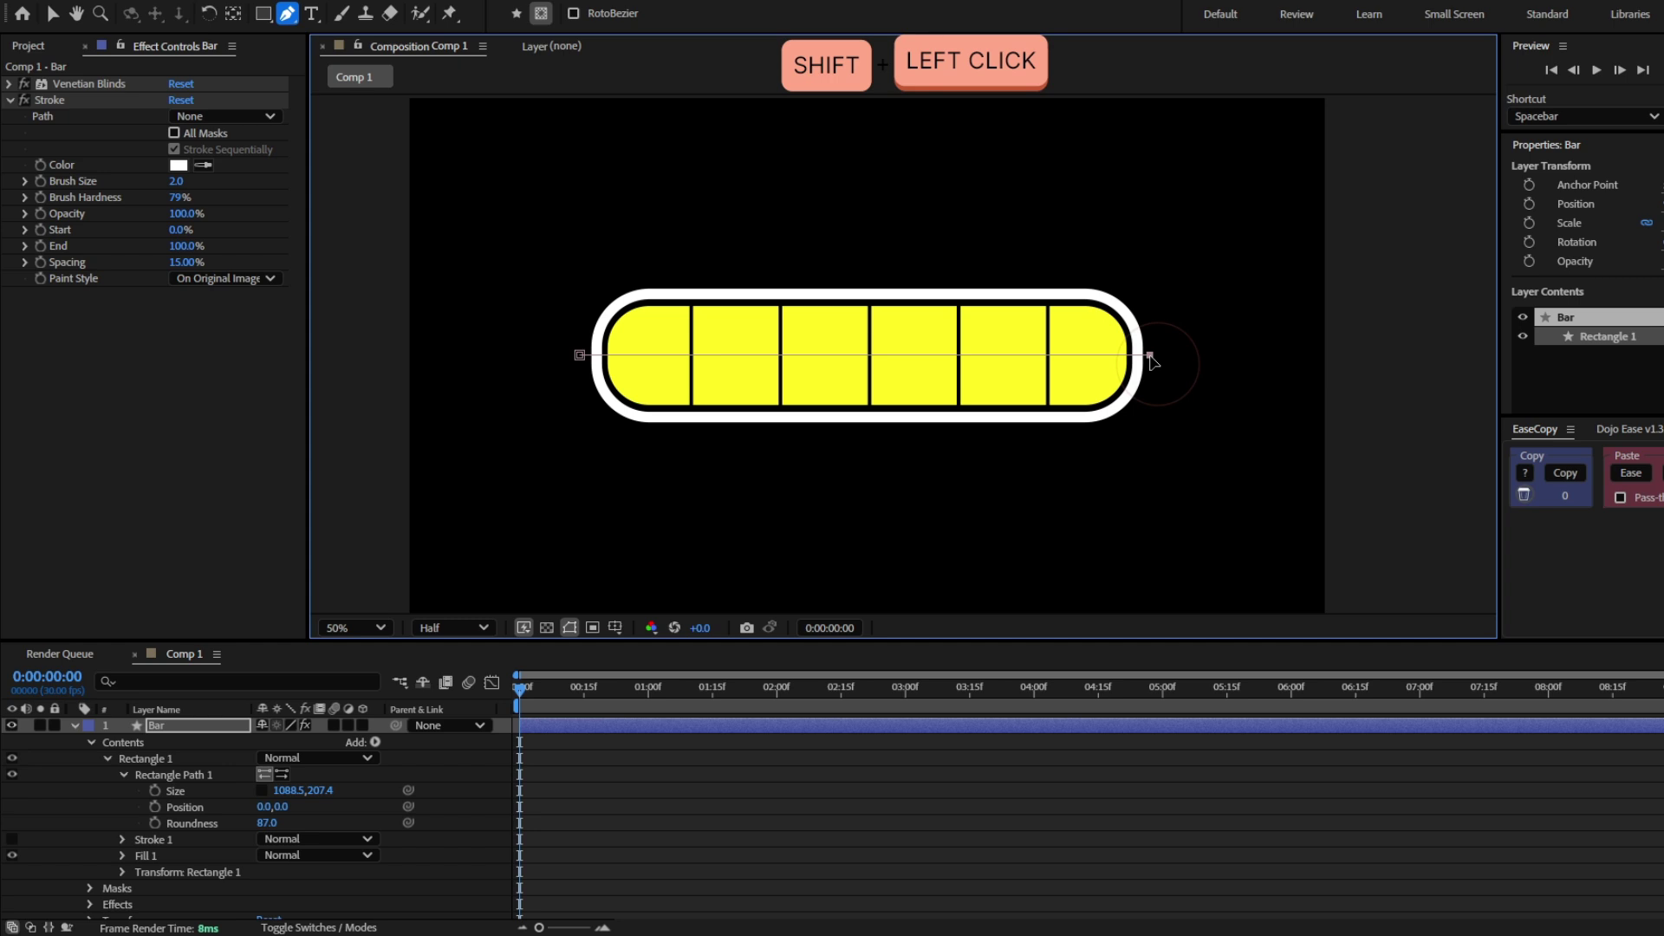
Set Stroke to Reveal Original Image on All Masks, Brush Size 153, Spacing 0%, and keyframe End
left_click(193, 279)
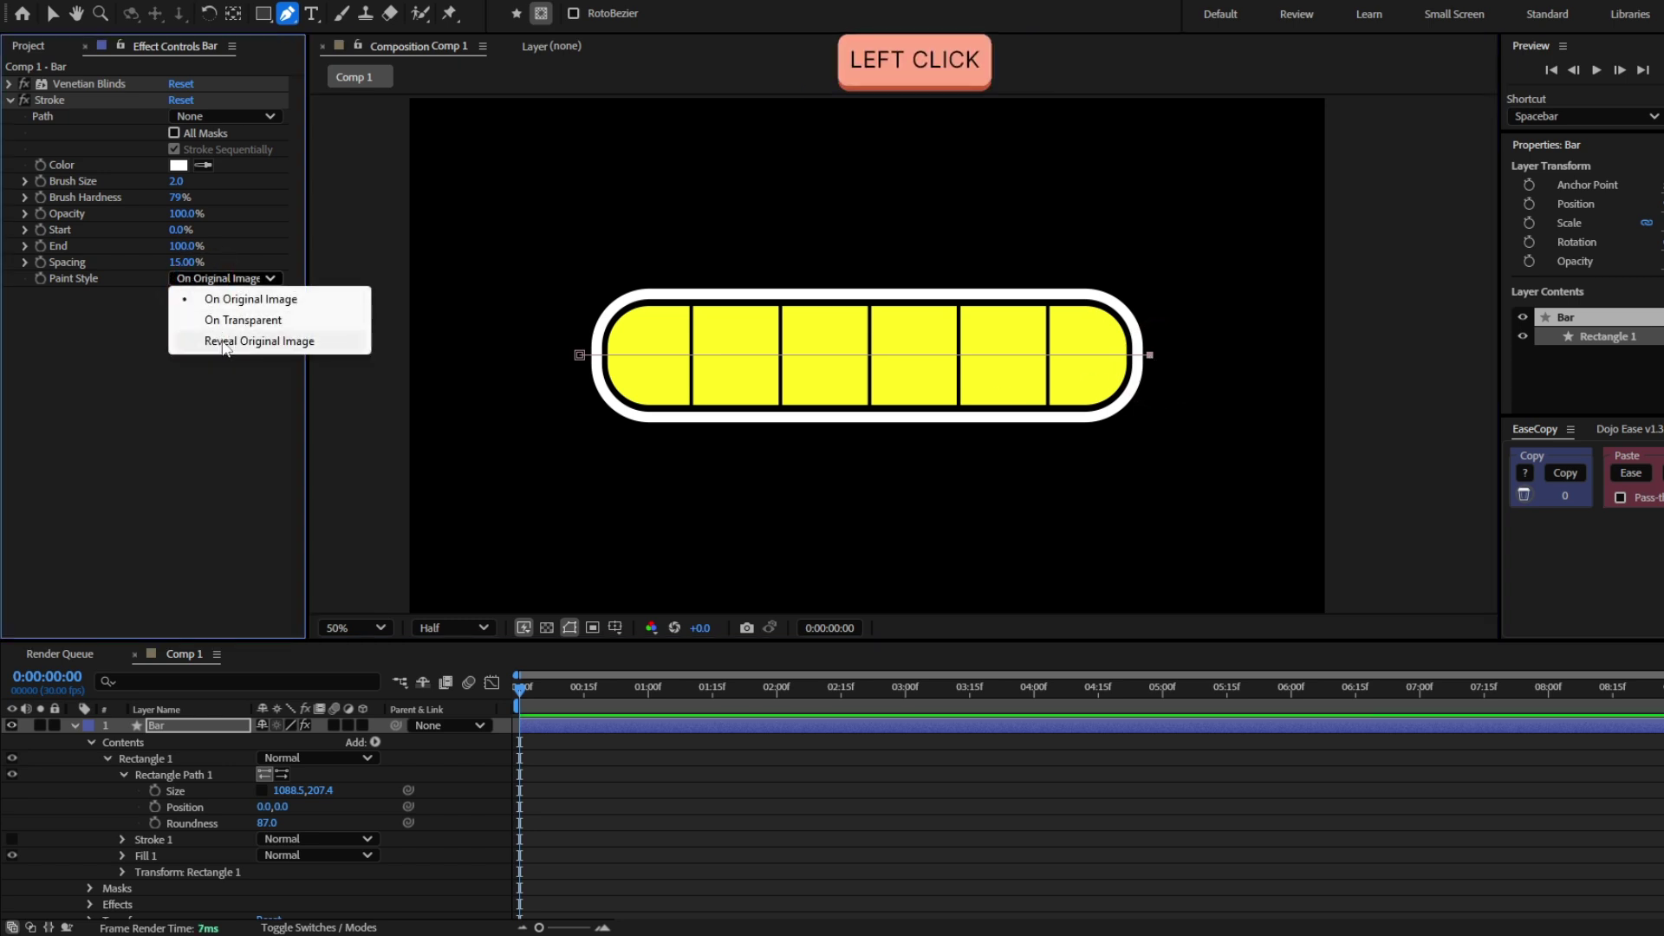
left_click(224, 342)
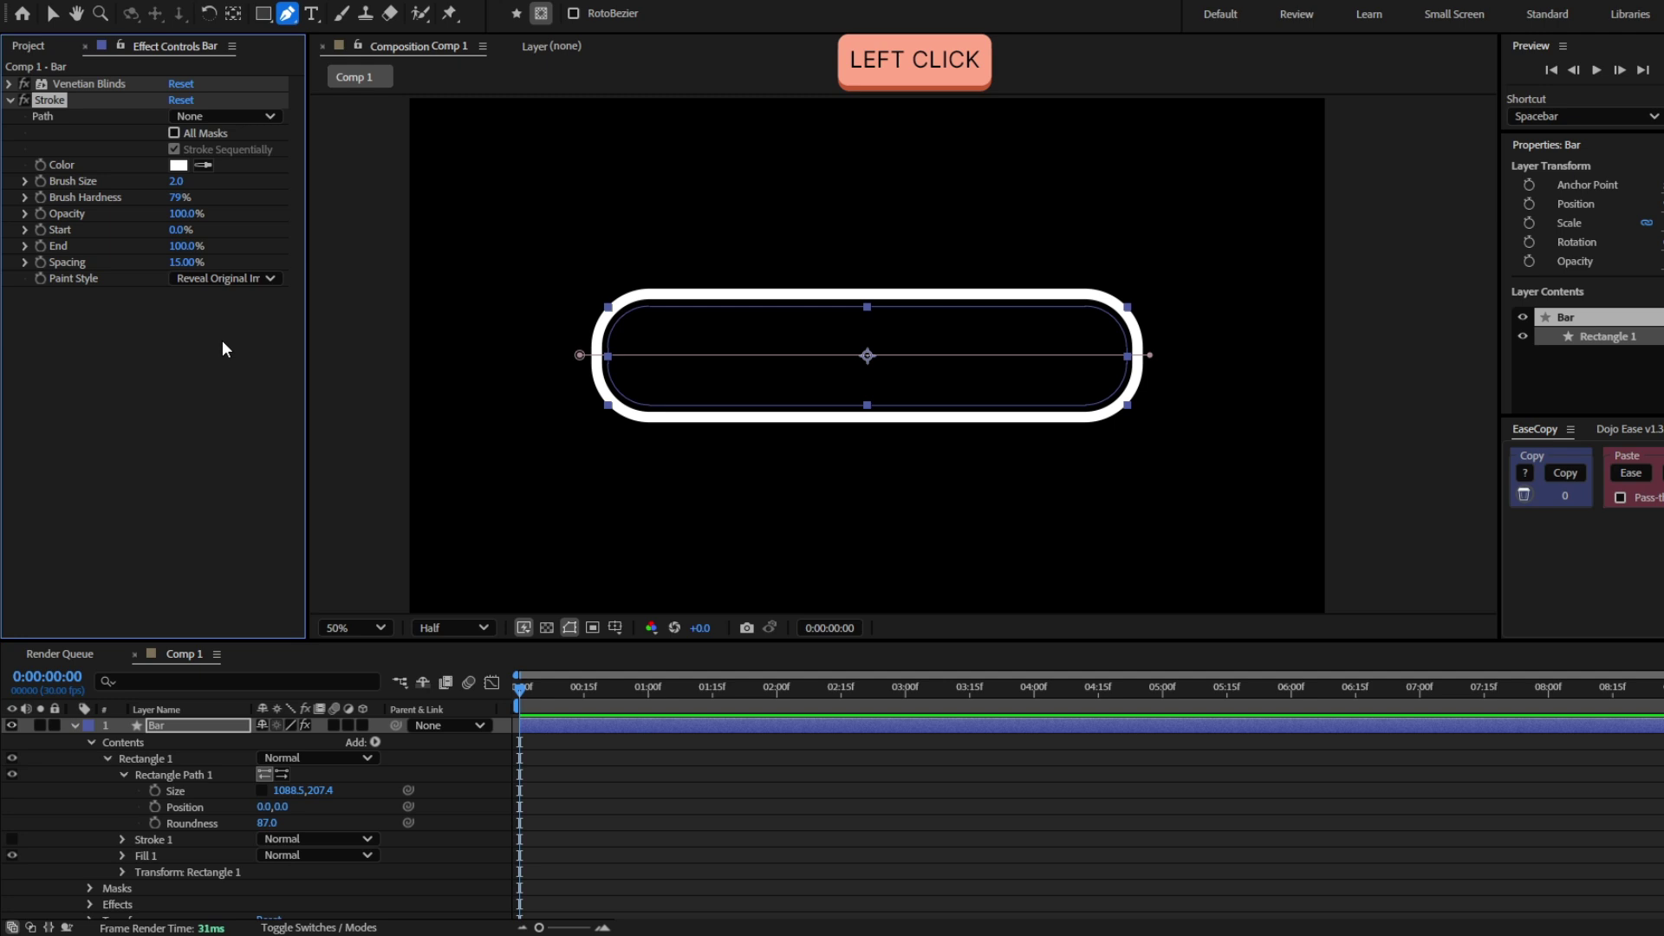
left_click(175, 134)
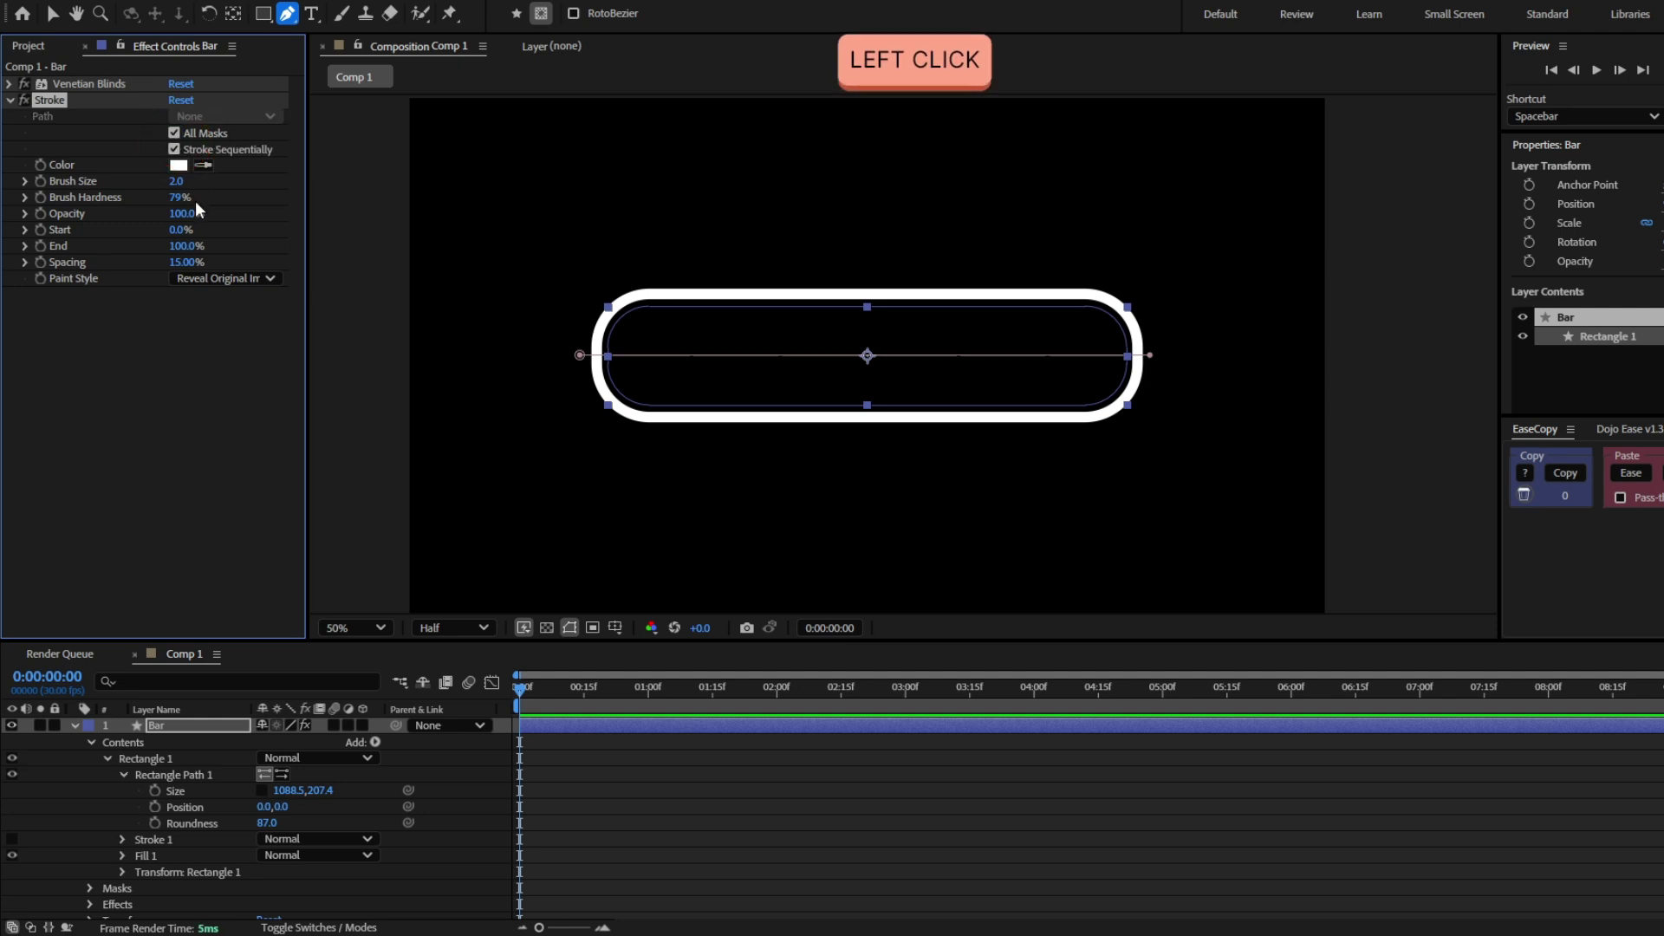
left_click_drag(175, 181, 328, 185)
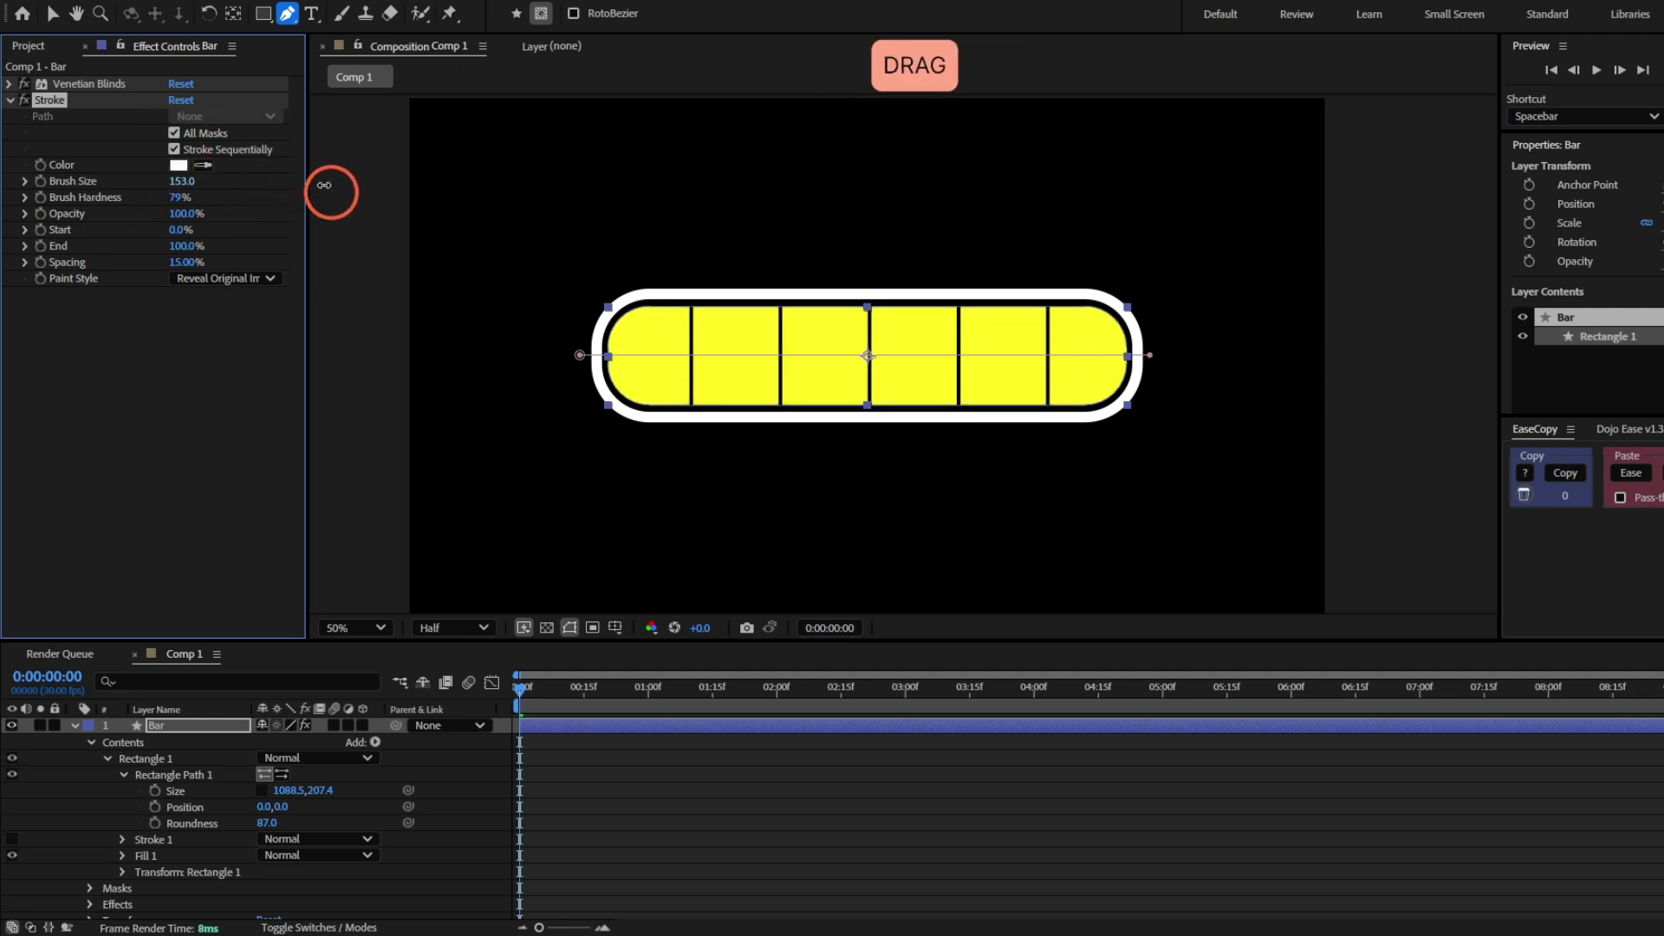
left_click(188, 263, "shift")
mouse_move(185, 264)
left_mouse_down()
mouse_move(86, 303)
mouse_move(70, 412)
mouse_move(178, 286)
mouse_move(304, 270)
left_mouse_up()
key("ctrl+z")
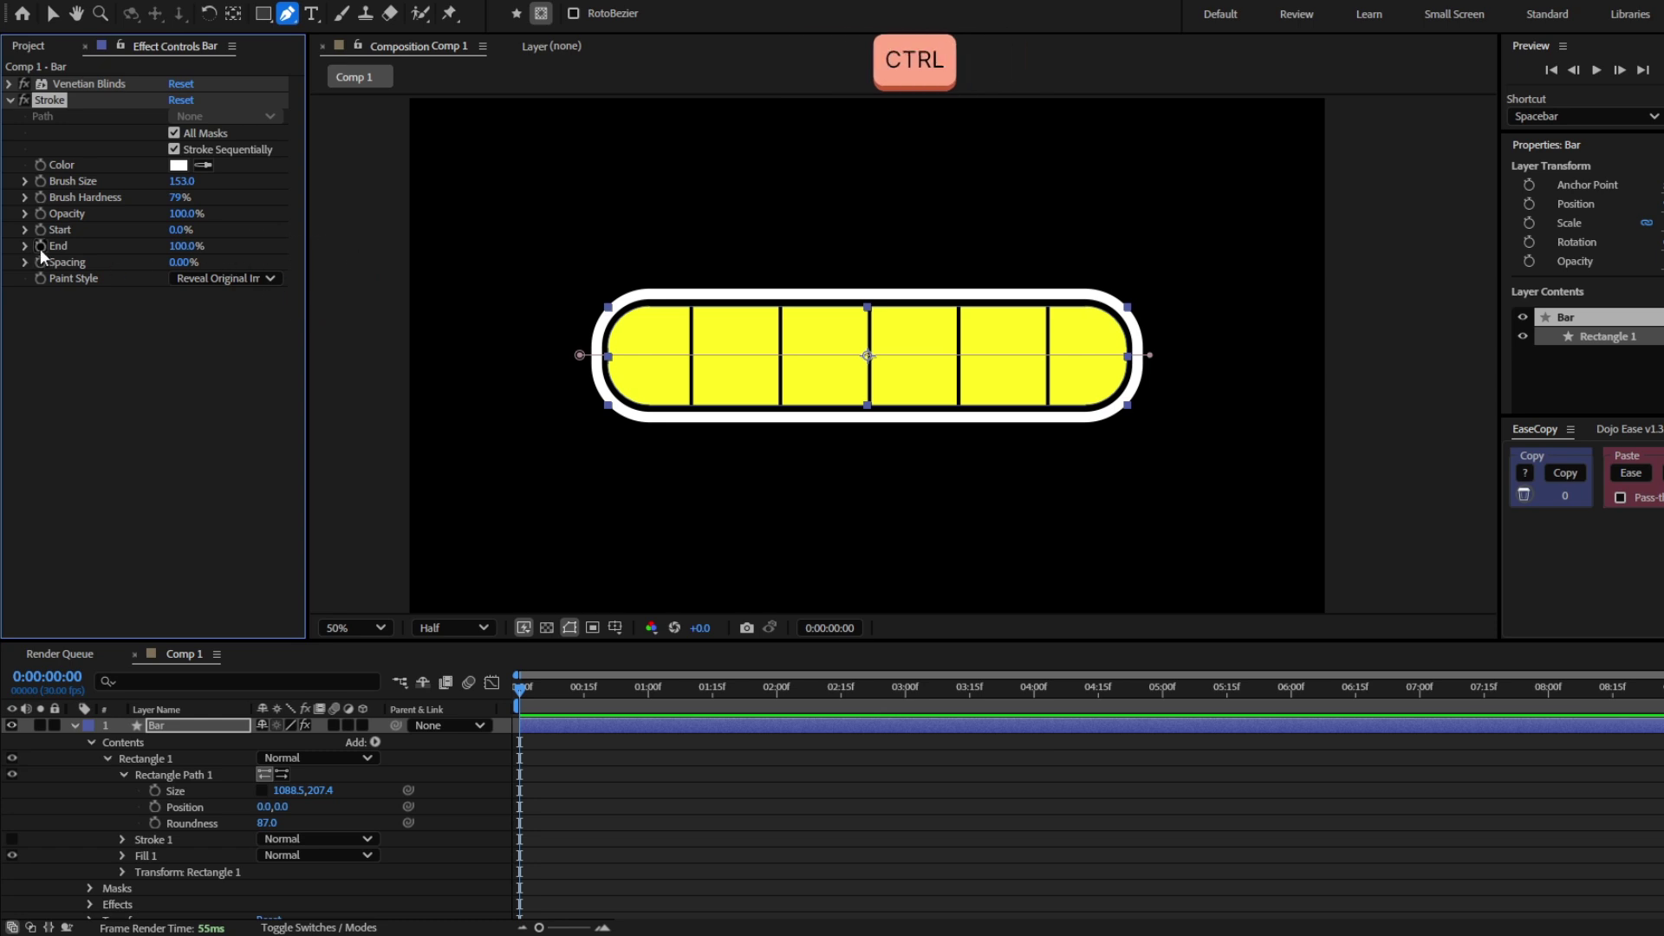
left_click(40, 247)
Keyframe the stroke End from 0% at 0:00 to 100% at 2:00
key("u")
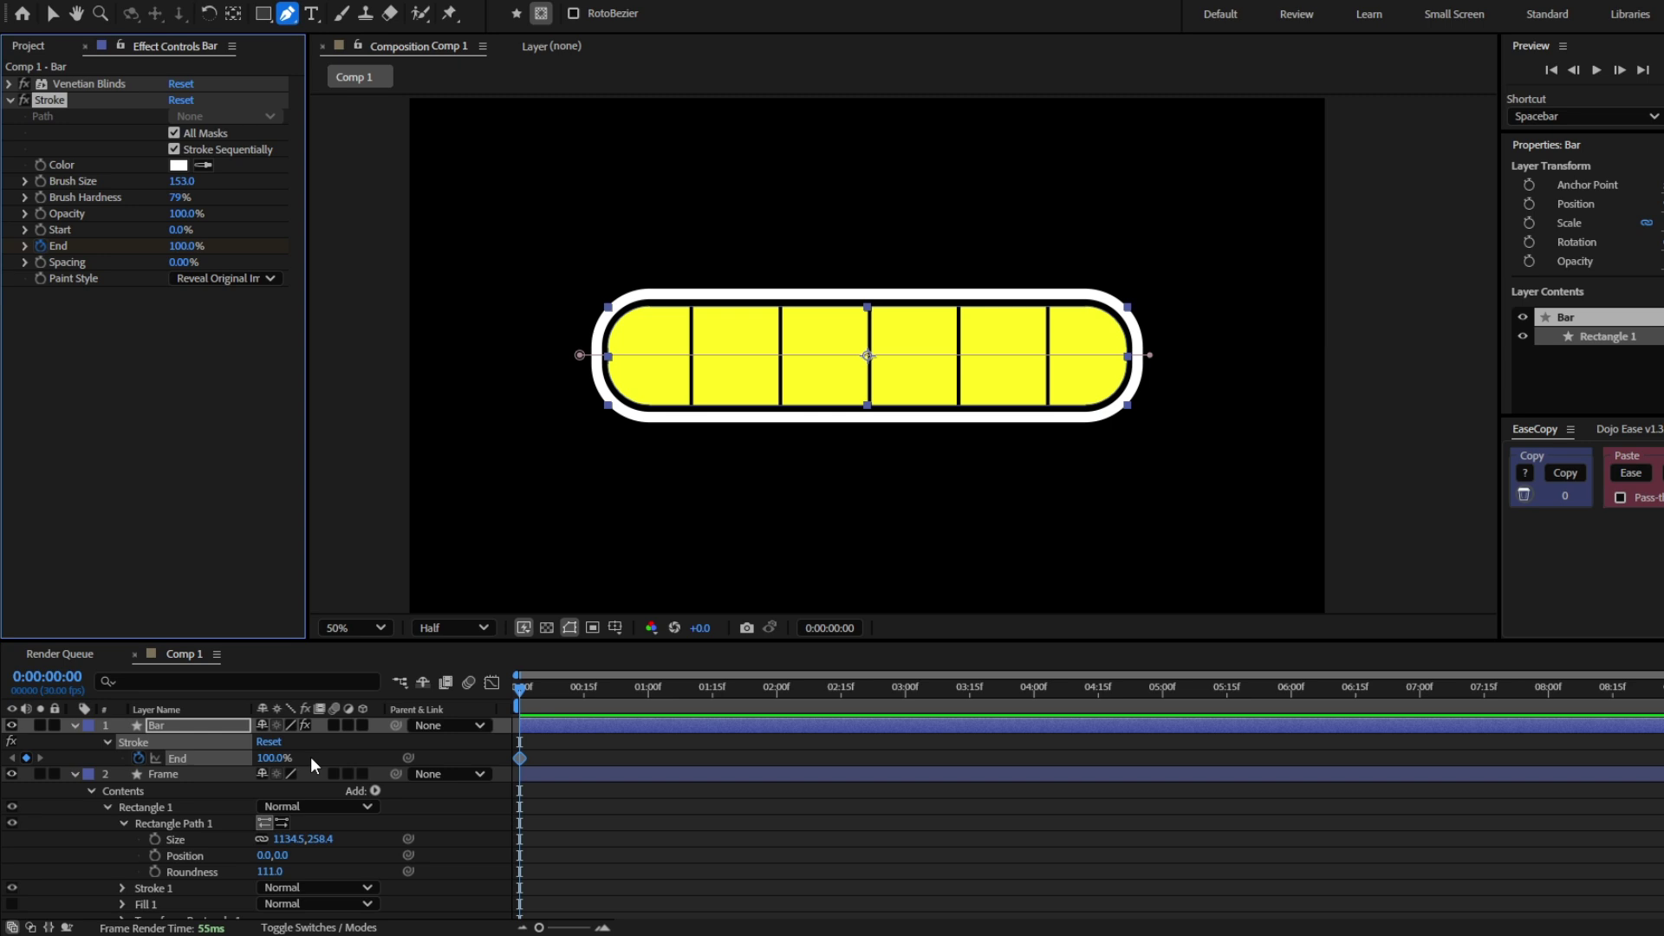
left_click(271, 759)
type("0")
key("Return")
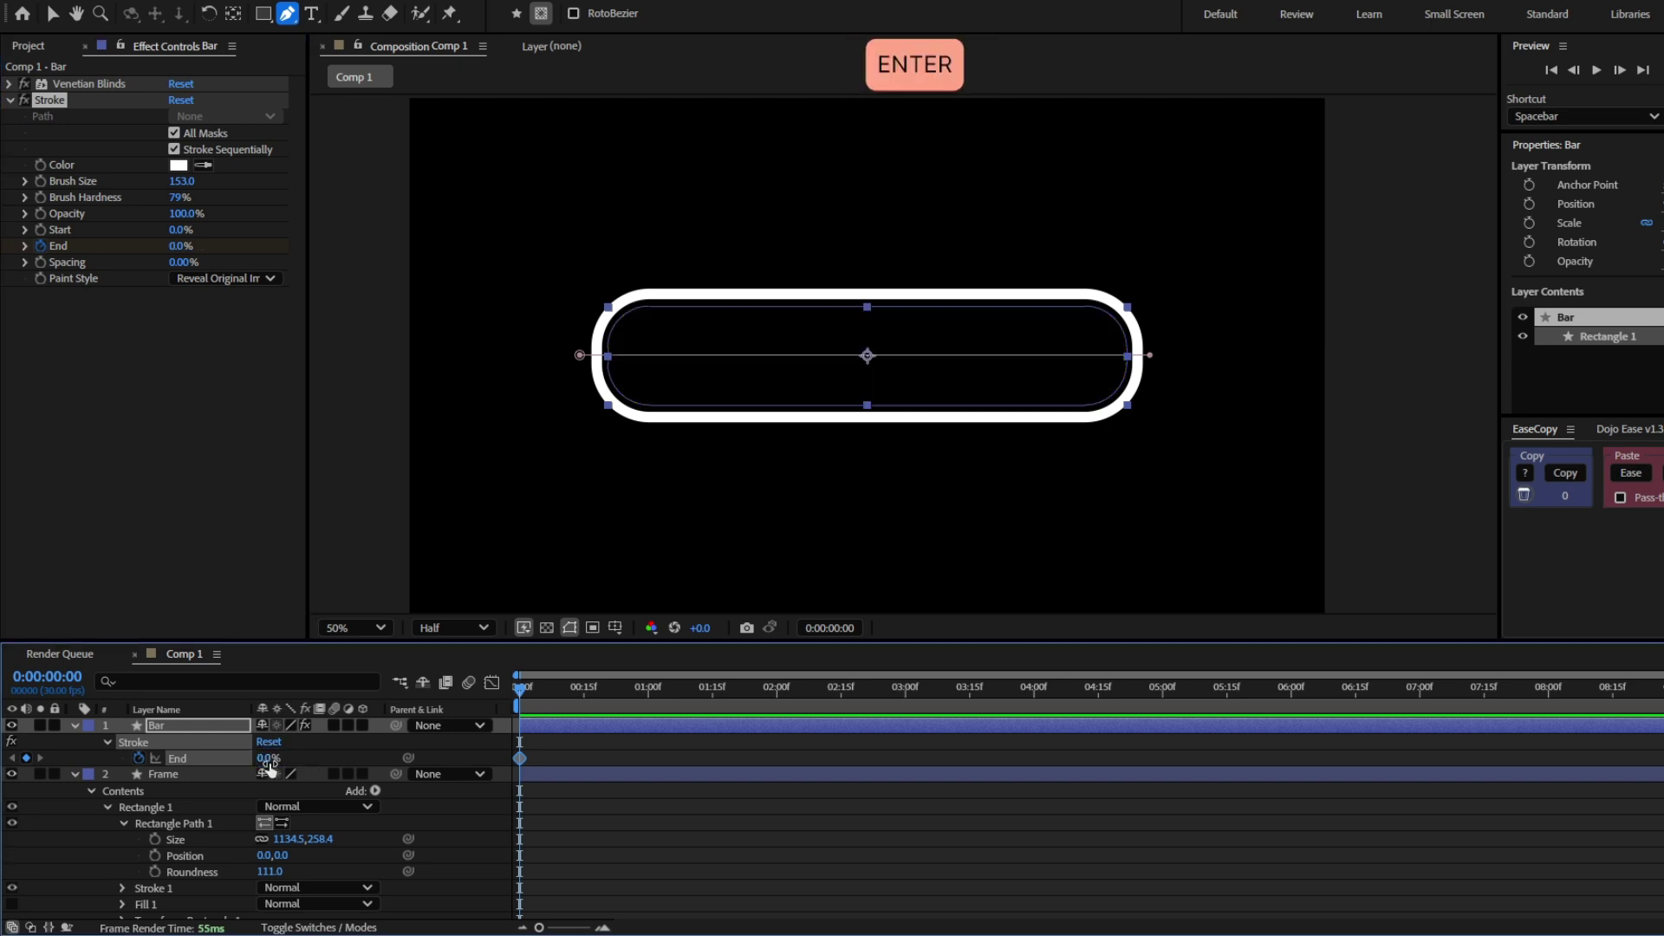
left_click_drag(519, 687, 777, 687)
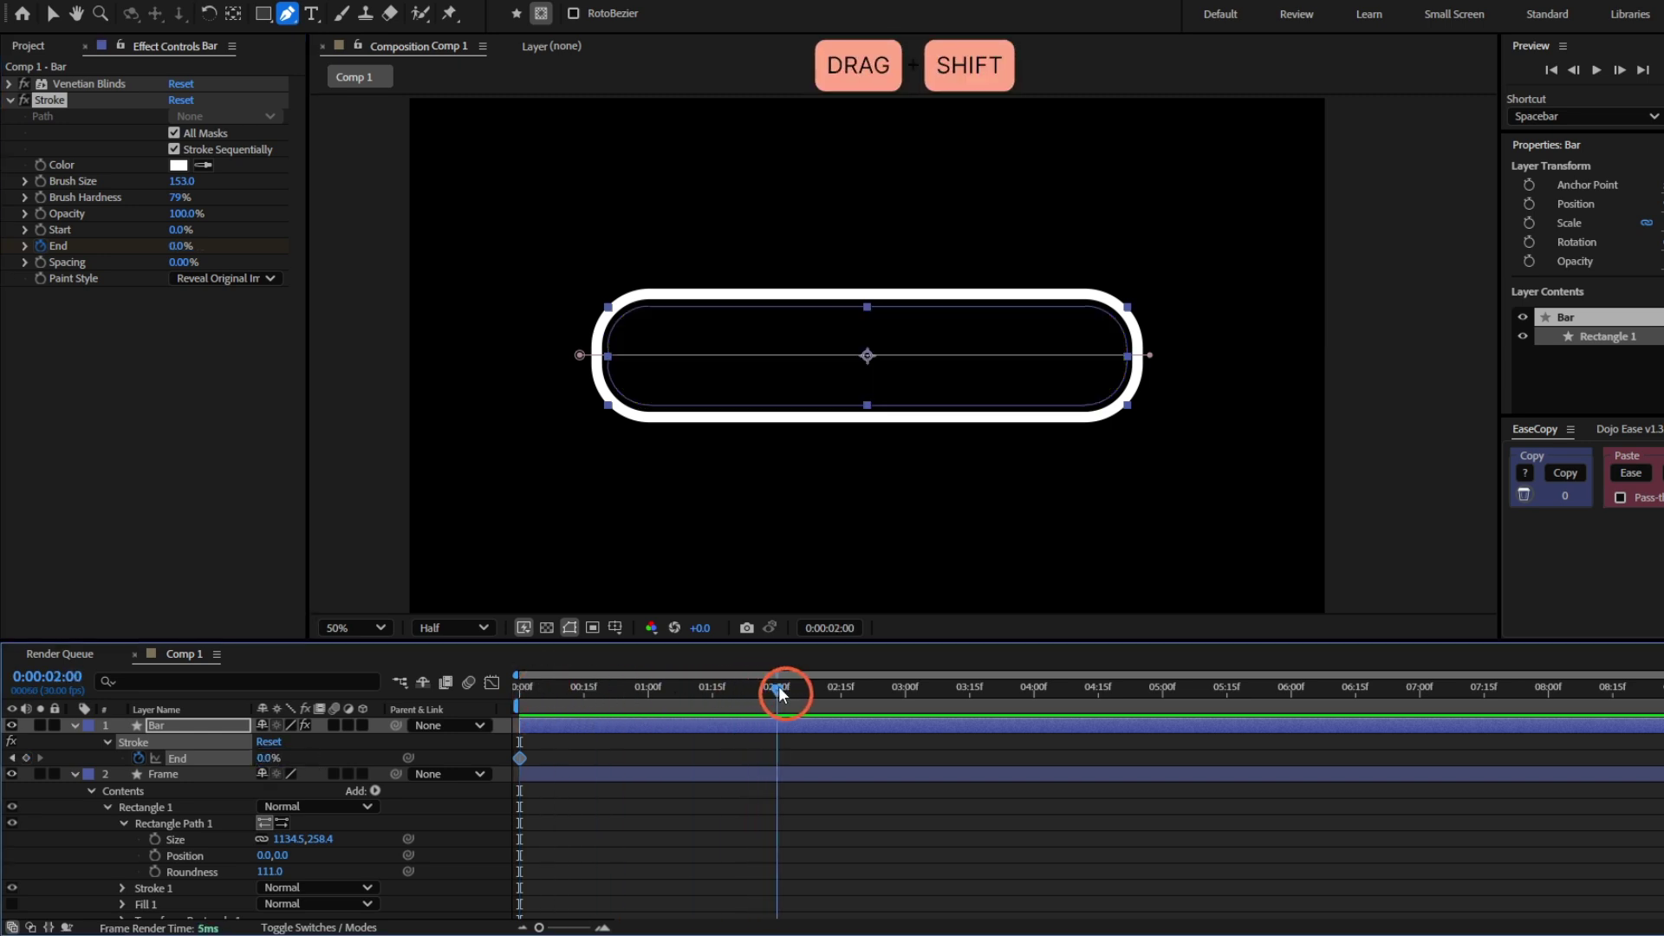
left_click_drag(270, 759, 735, 794)
left_click(797, 820)
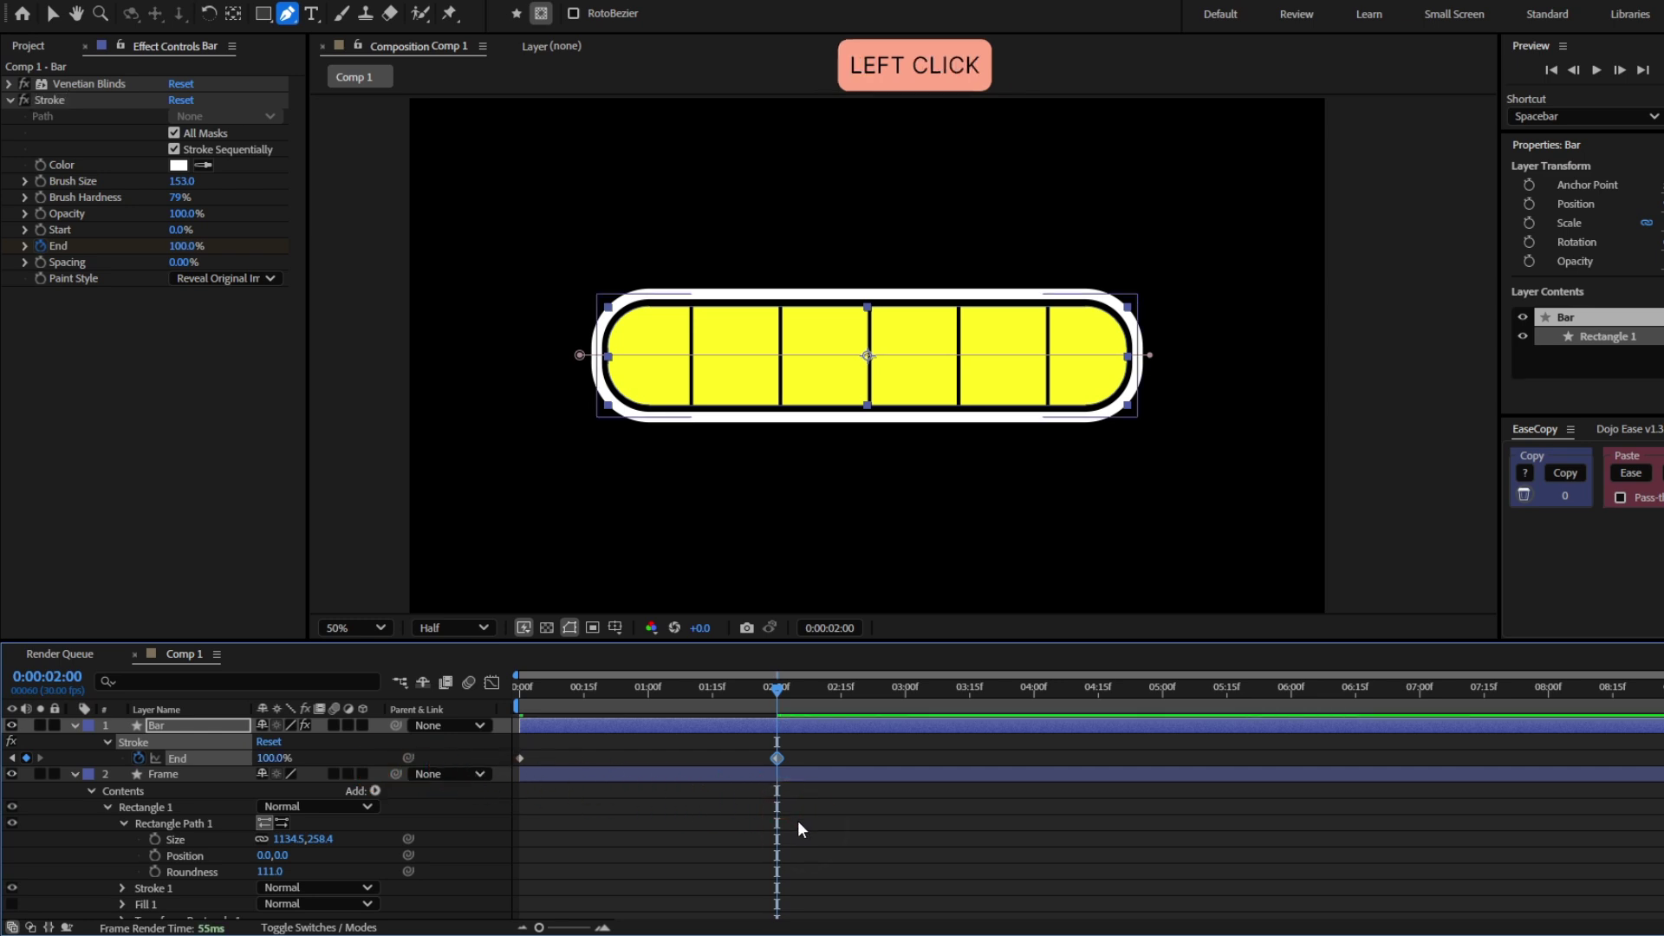
Raise Brush Size to 200 so the stroke fully covers the bar around 1:02
left_click(656, 686)
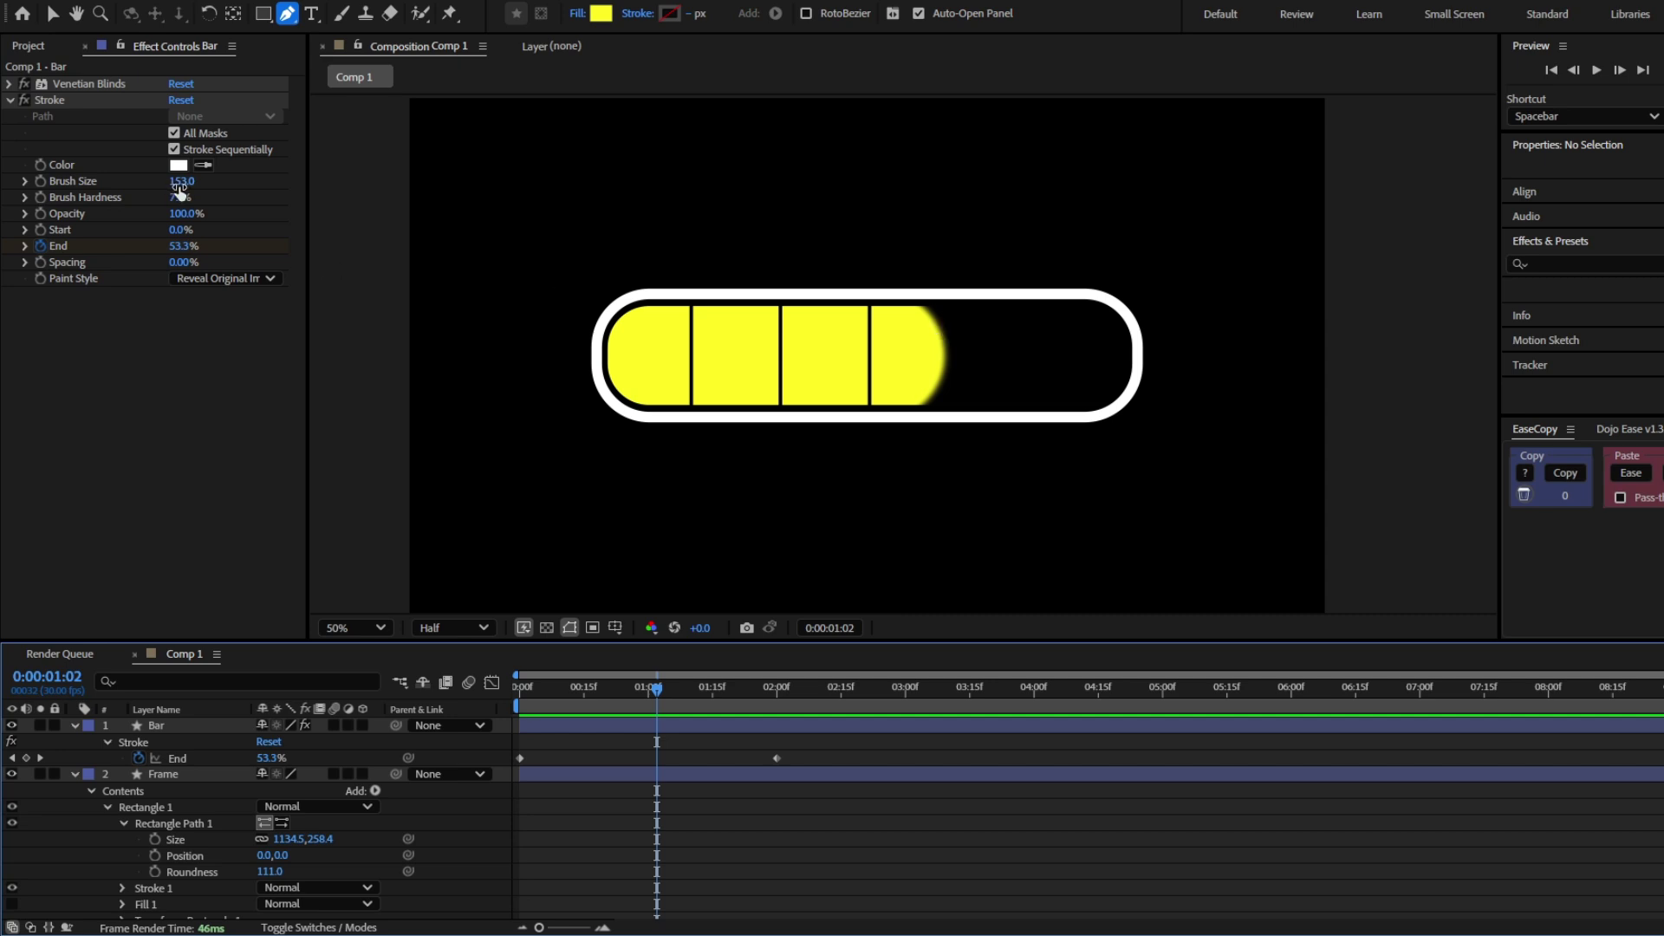
left_click_drag(179, 184, 287, 179)
mouse_move(657, 687)
left_mouse_down()
mouse_move(523, 696)
mouse_move(535, 700)
mouse_move(517, 711)
left_mouse_up()
Move the mask's left vertex further left so the bar starts empty
key("equal")
key("equal")
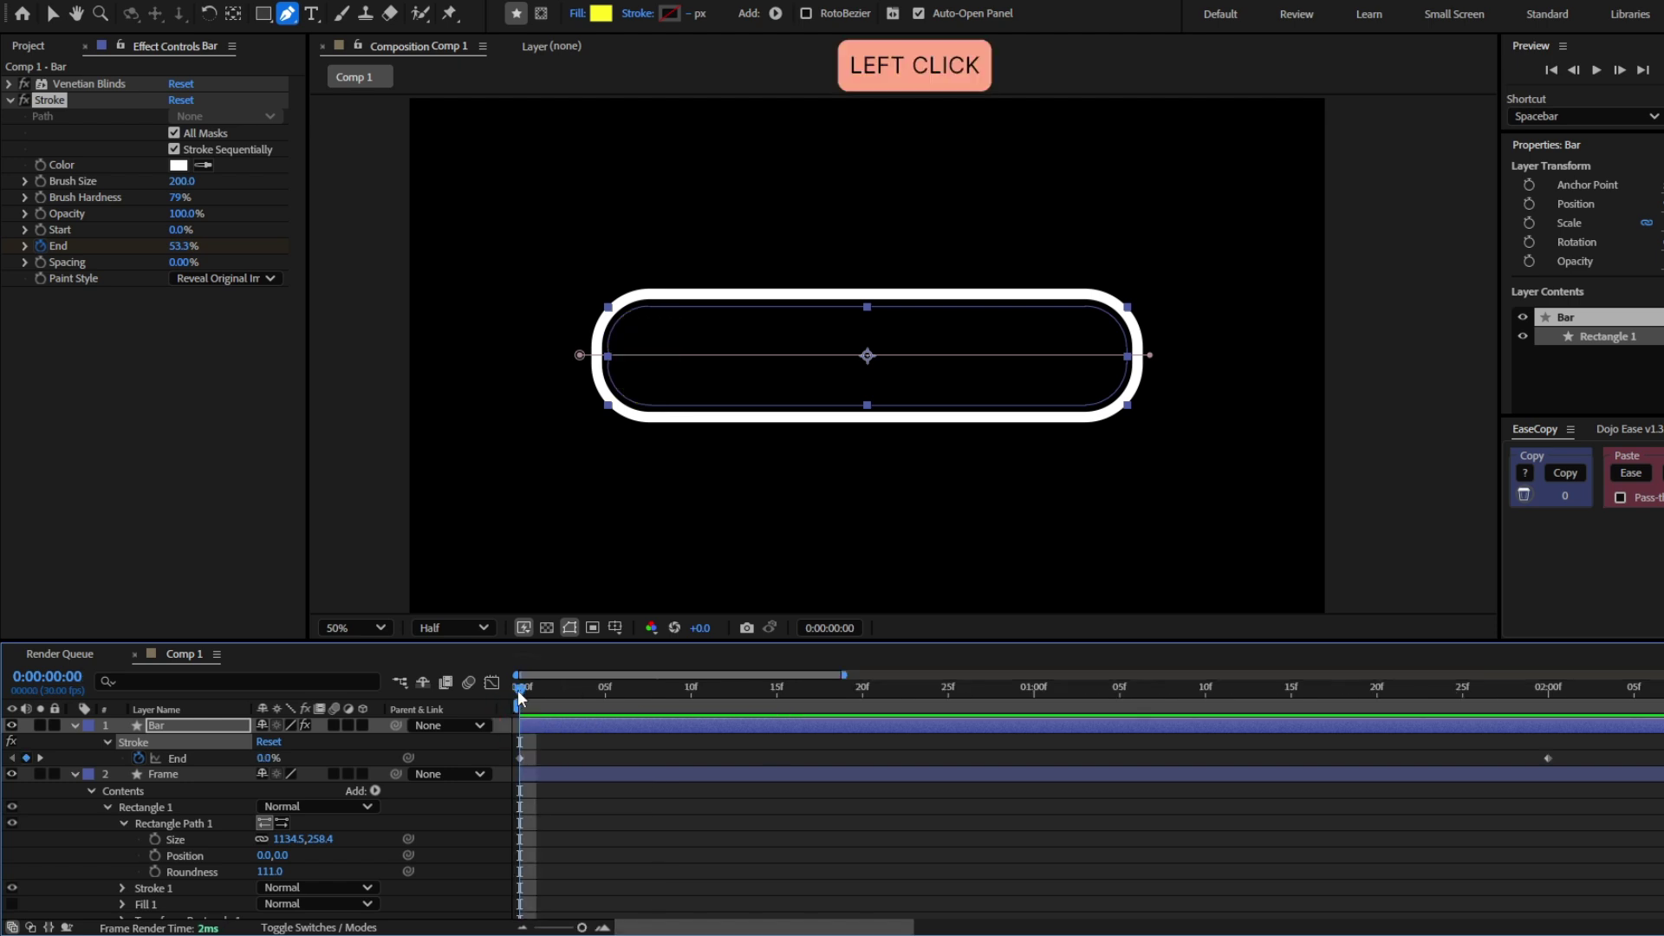
left_click(533, 694)
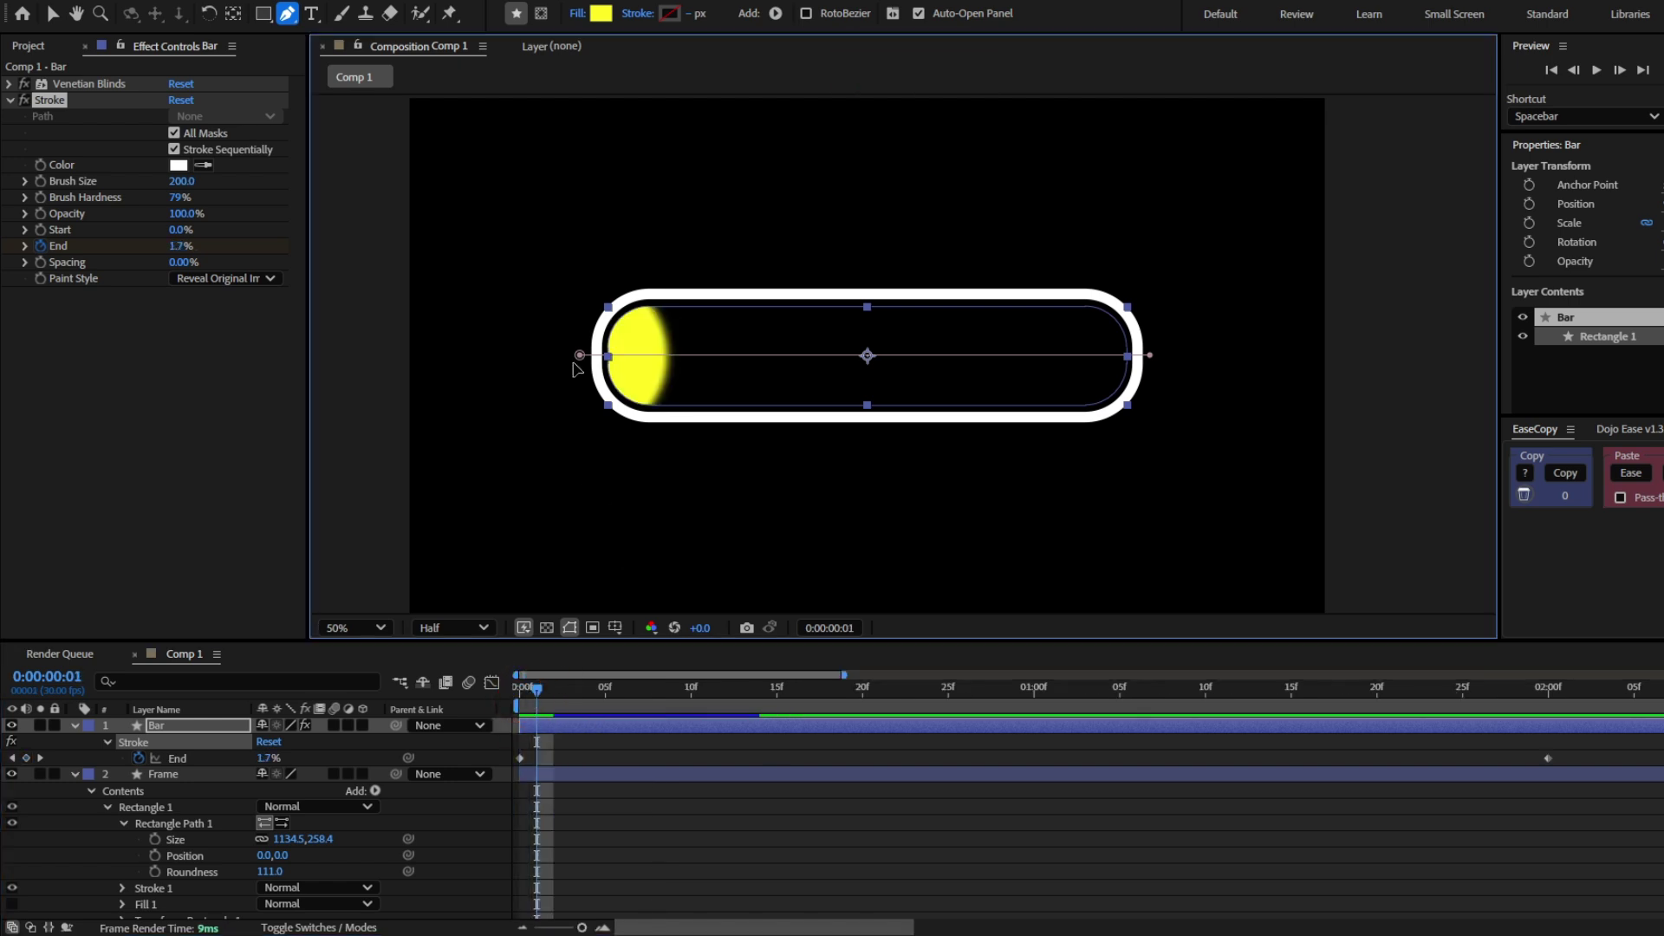
left_click_drag(580, 356, 507, 367)
left_click(507, 693)
key("space")
left_click(523, 688)
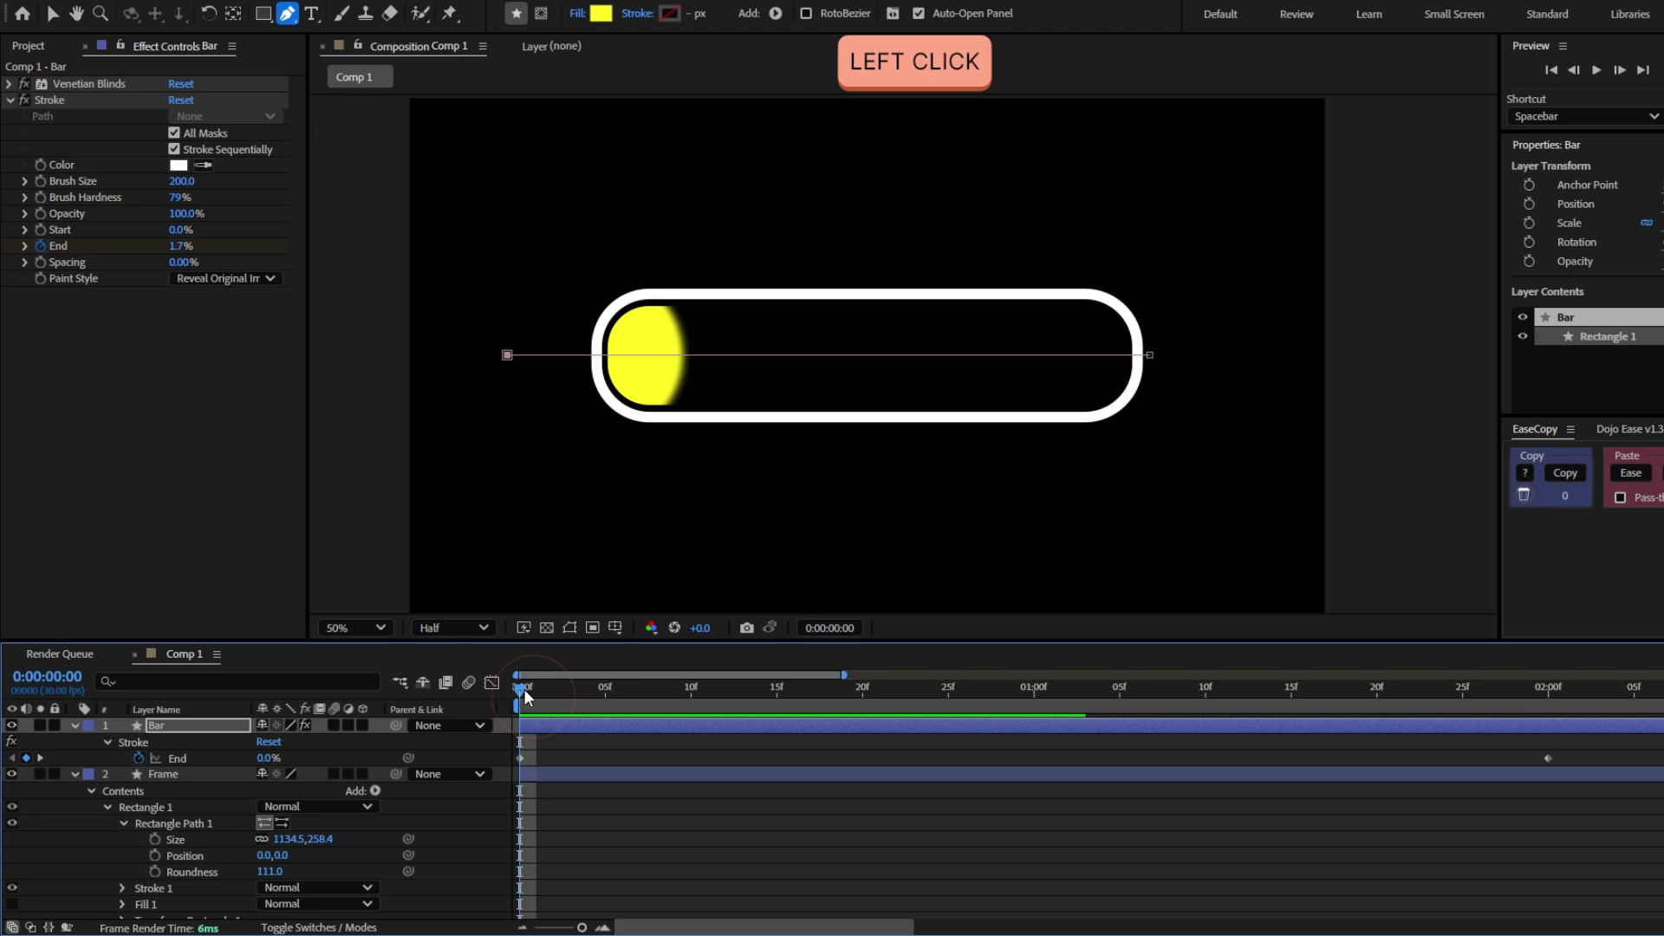
left_click_drag(530, 690, 1545, 725)
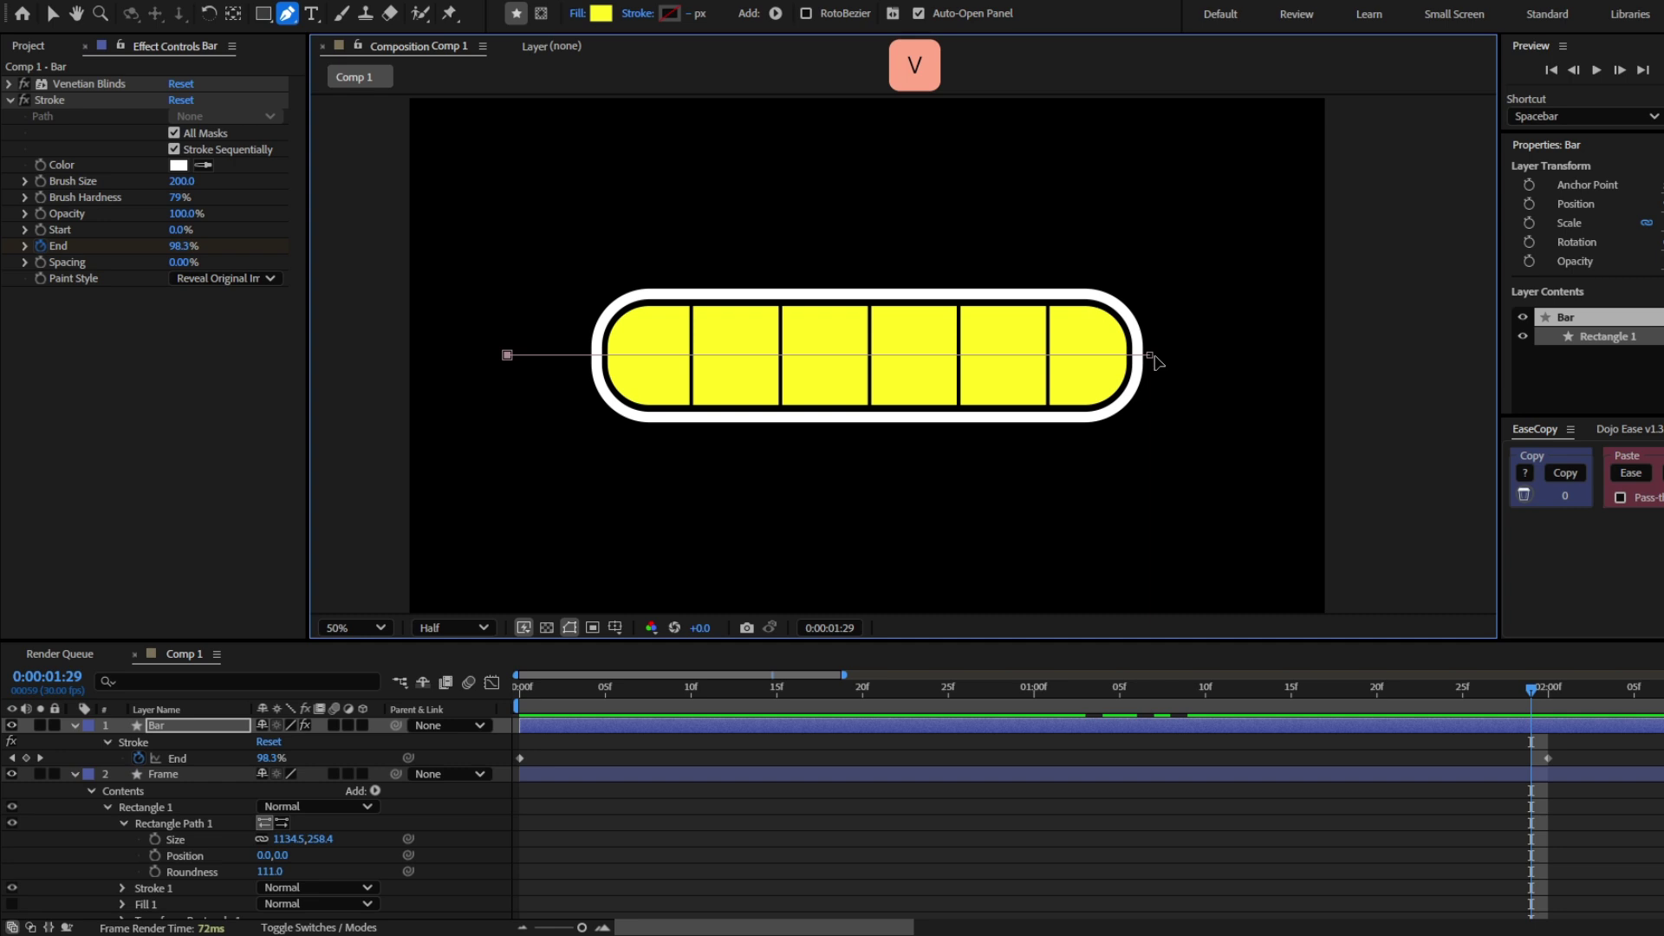
Pull the mask's right vertex inward so the fill stops at the bar's edge
key("v")
left_click(1152, 359, "shift")
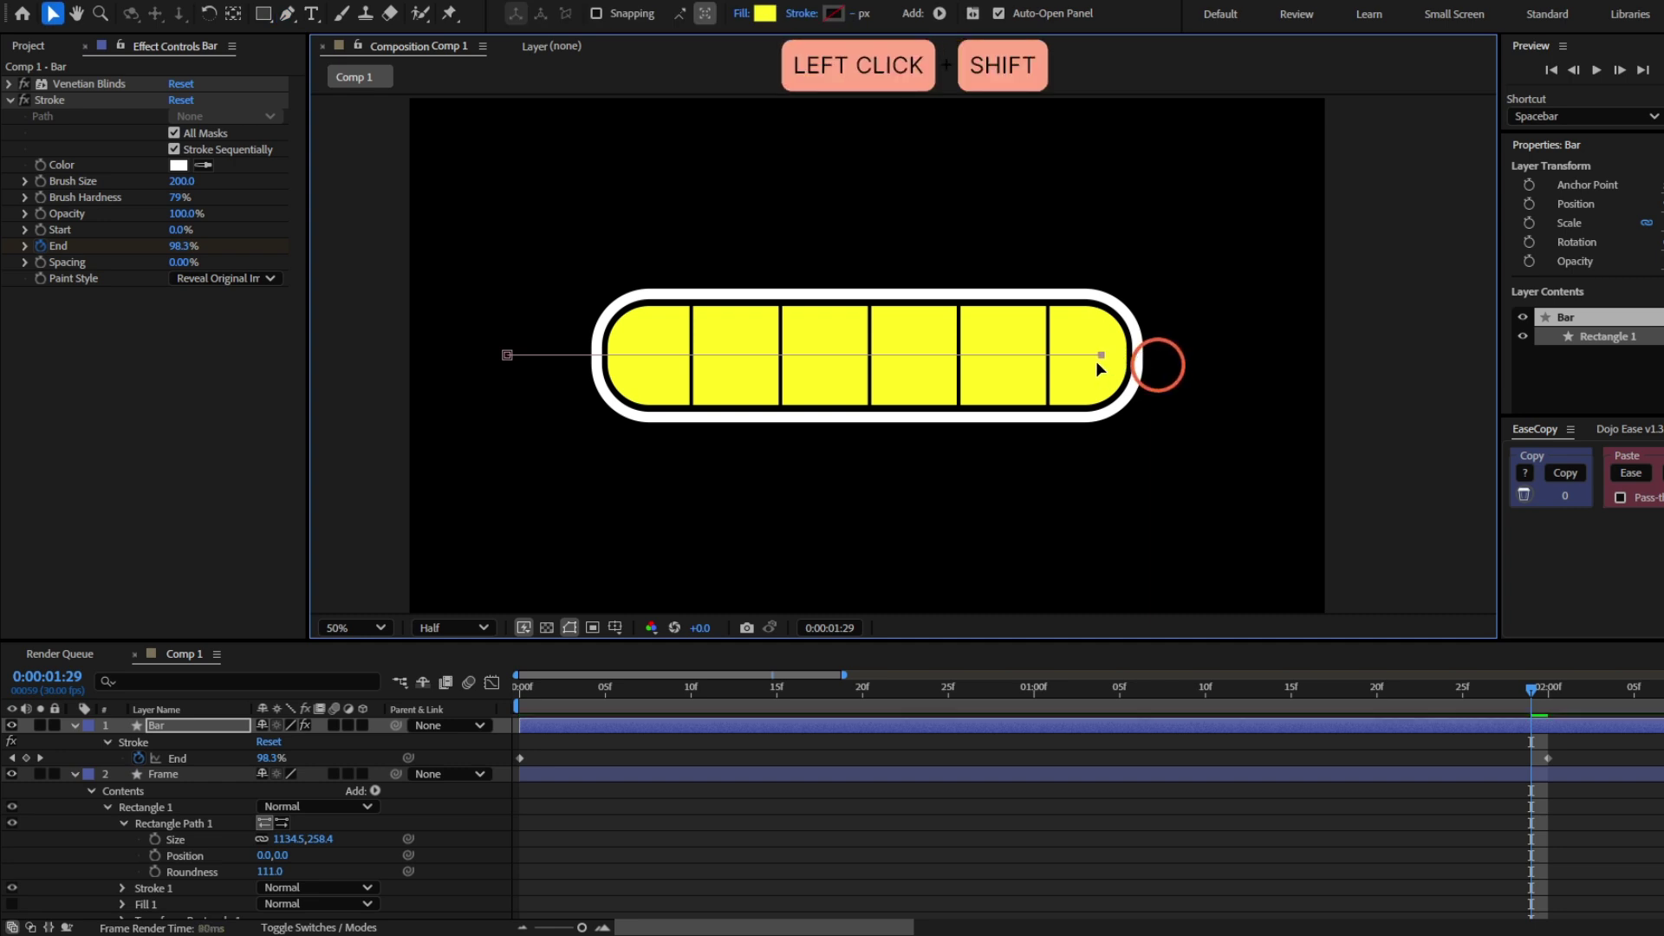
mouse_move(1097, 364)
left_mouse_down()
mouse_move(975, 379)
mouse_move(1070, 383)
left_mouse_up()
Apply Easy Ease to both stroke End keyframes
left_click(522, 692)
key("space")
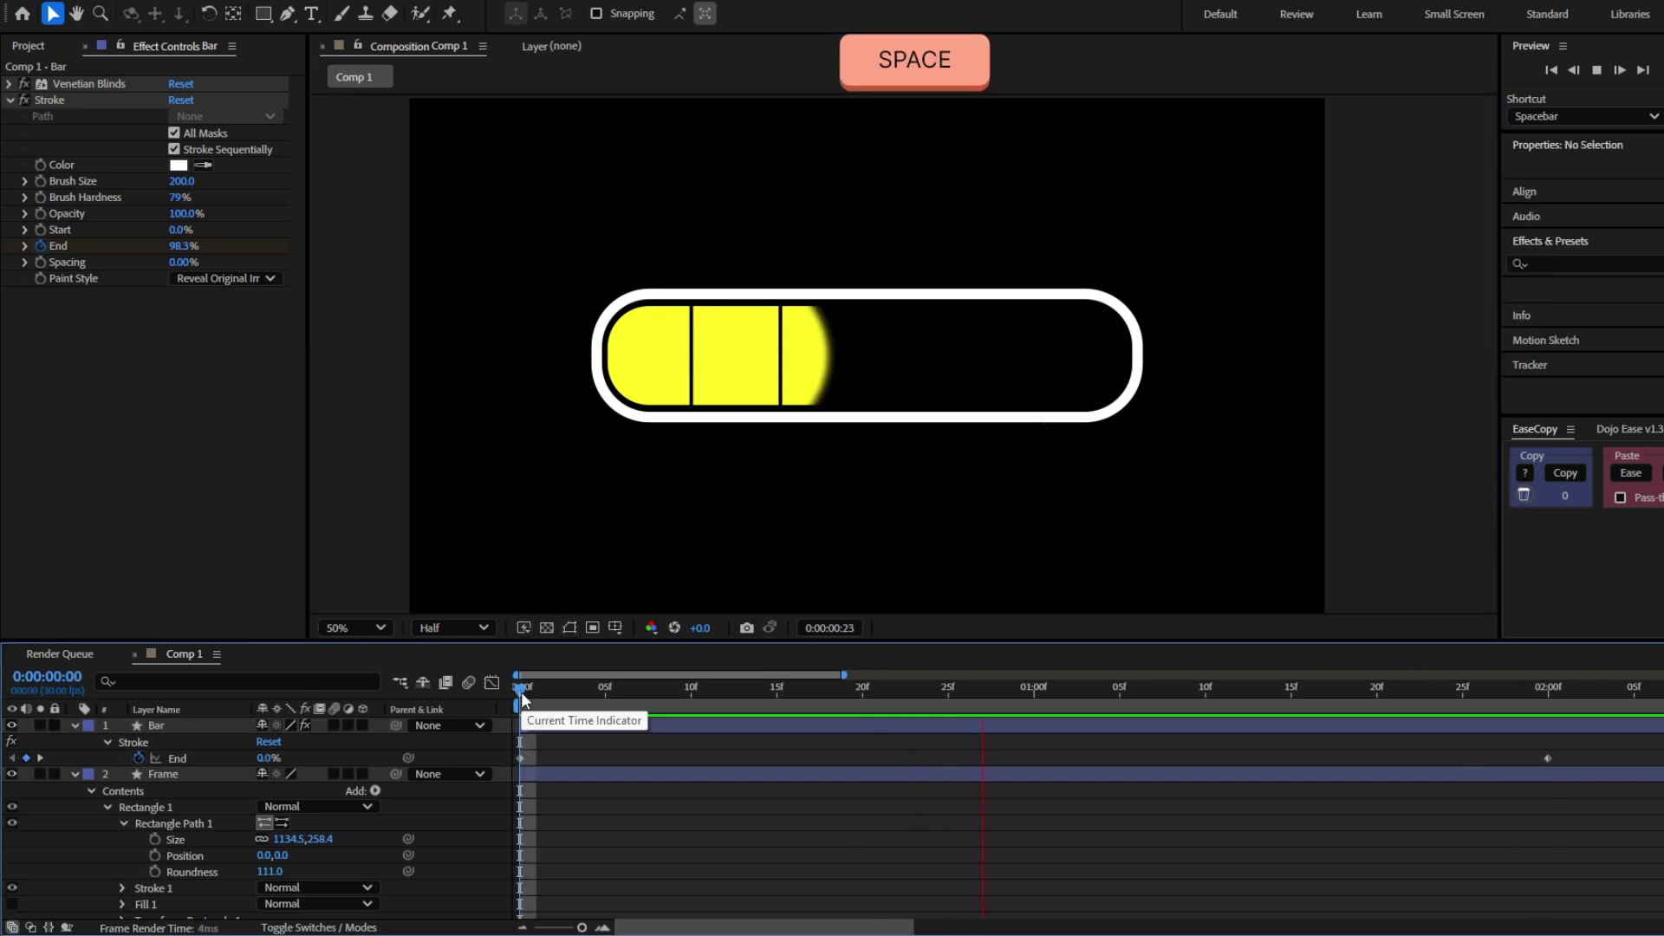
key("space")
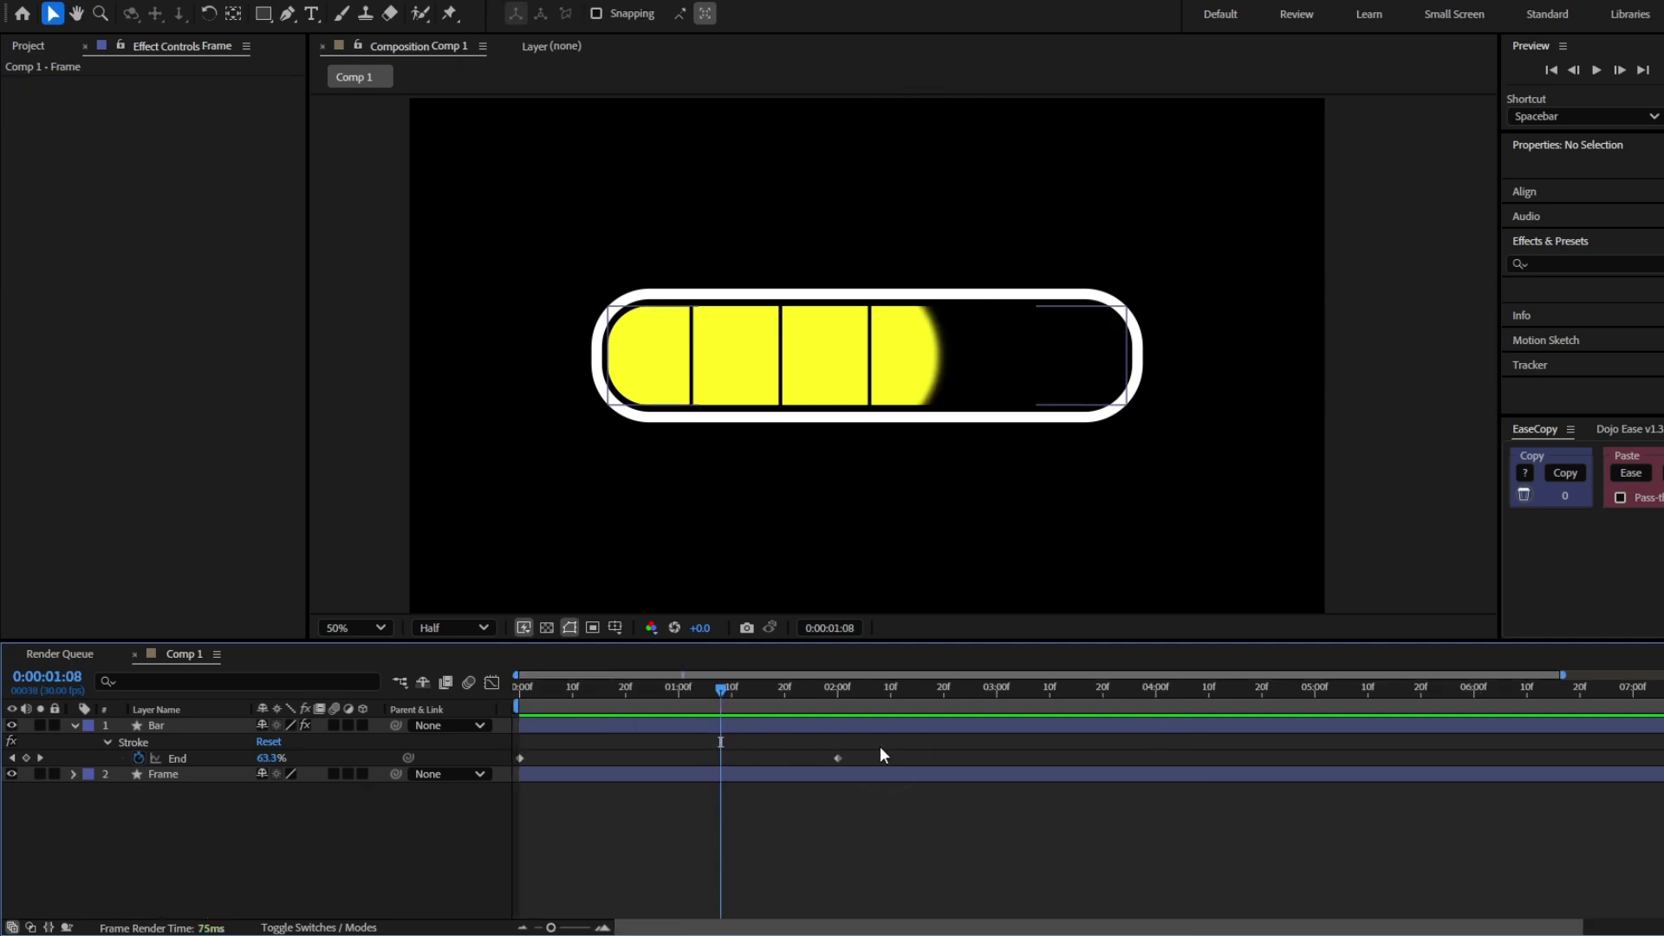
left_click(886, 754)
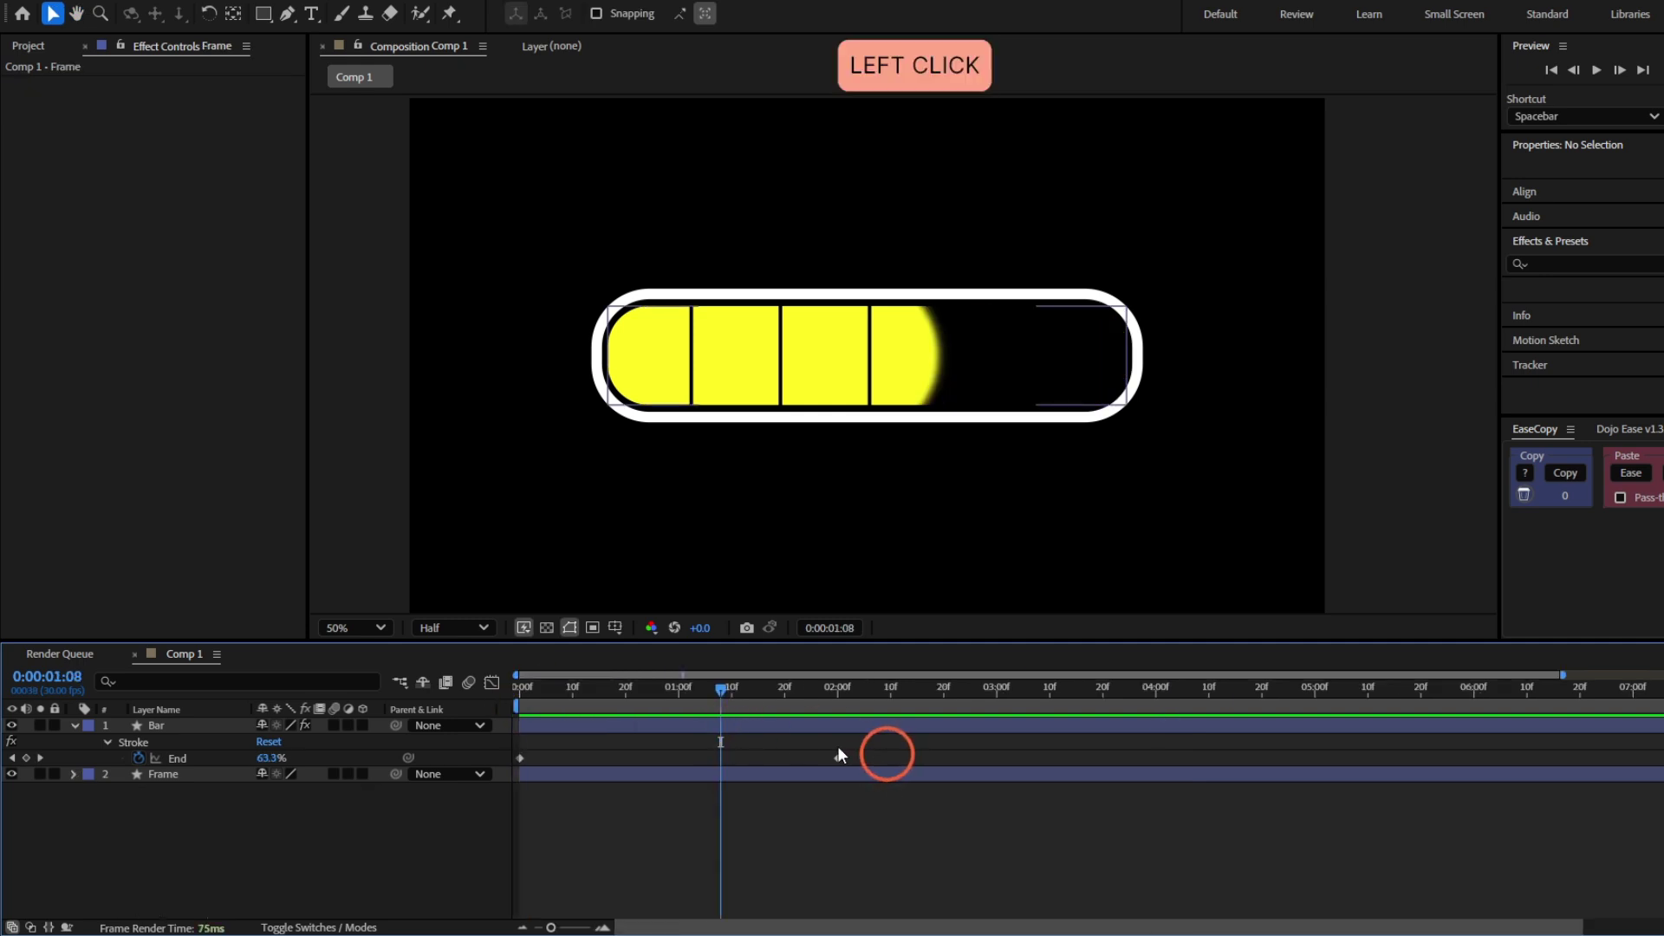
left_click_drag(839, 746, 442, 768)
key("F9")
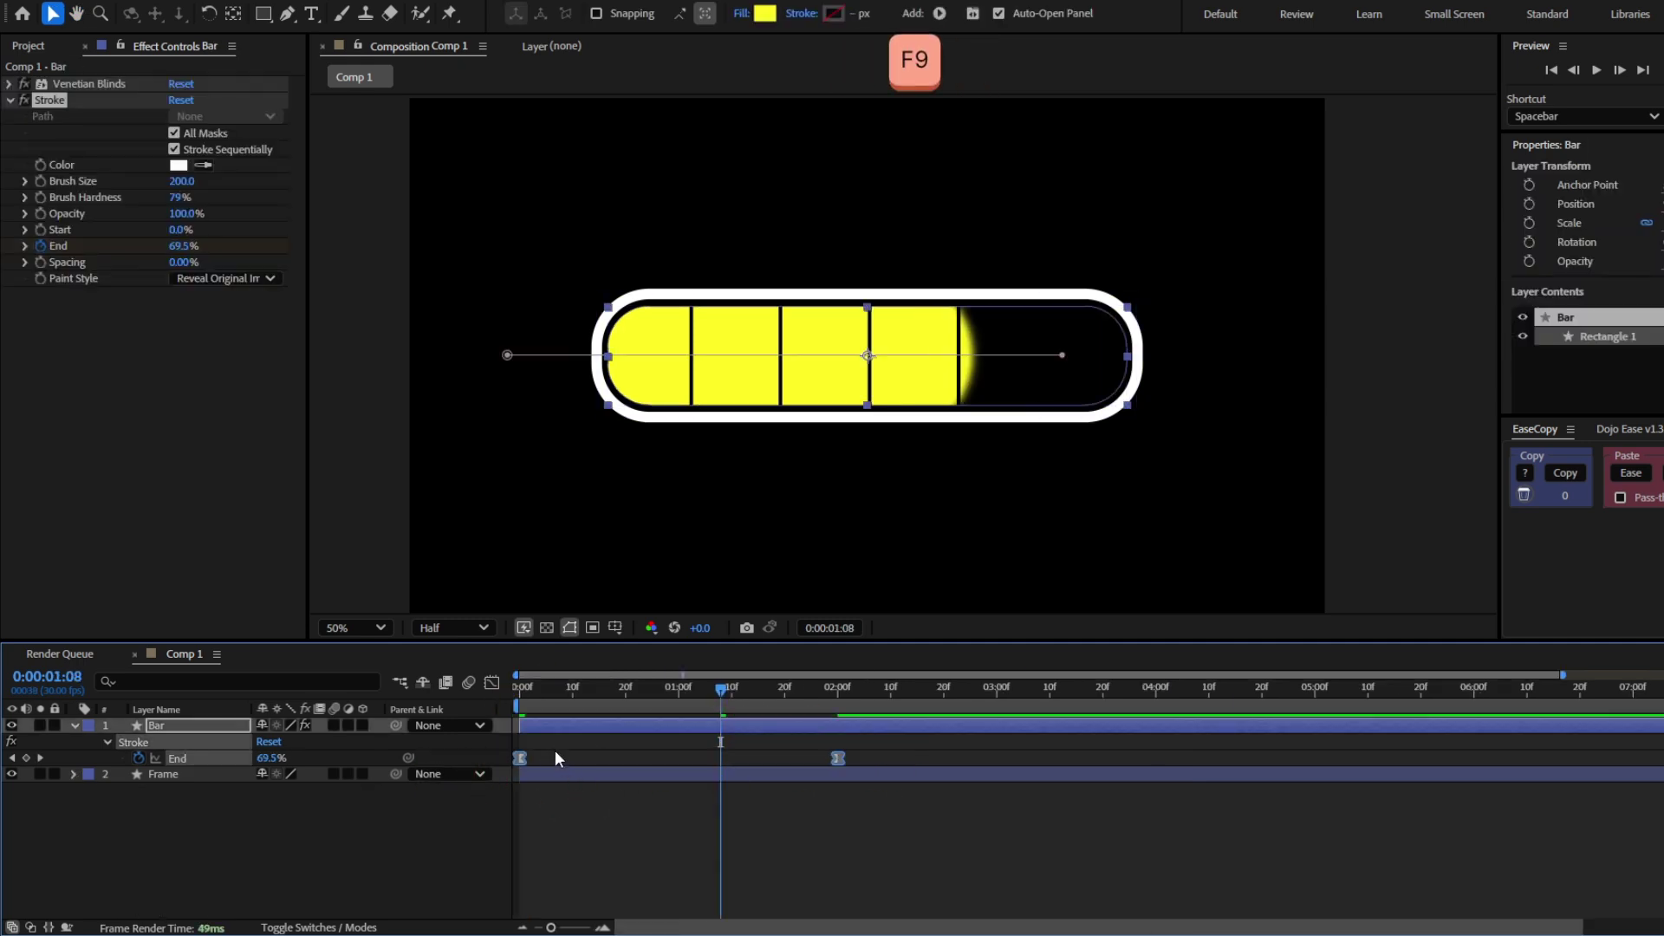
key("space")
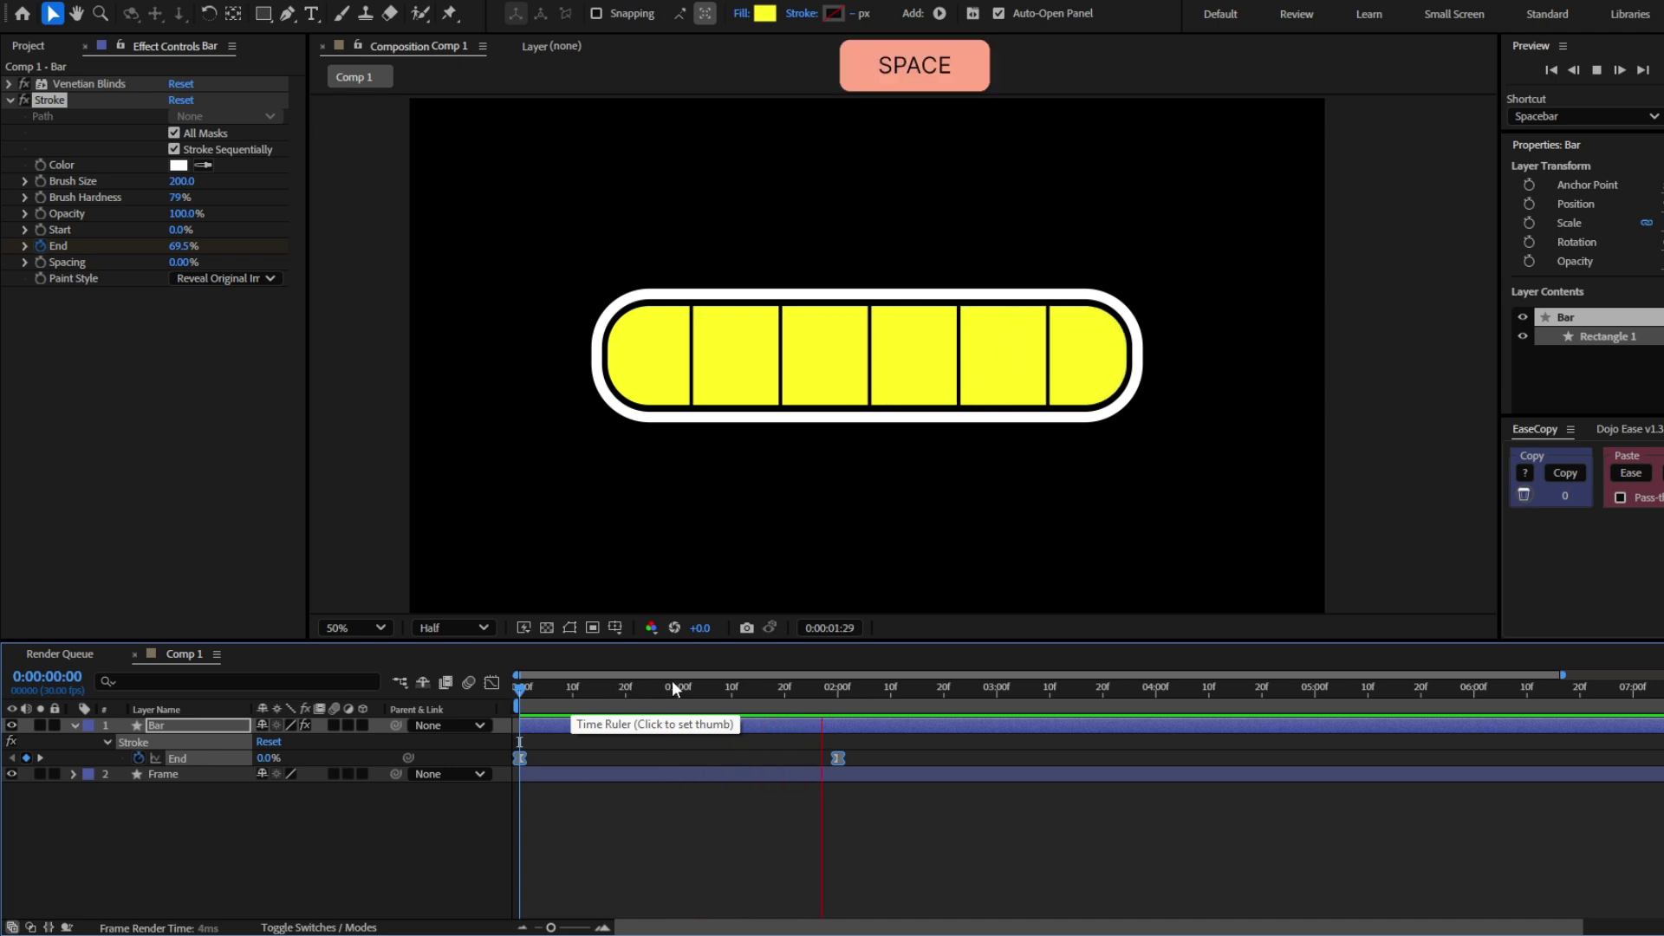
left_click_drag(675, 689, 780, 733)
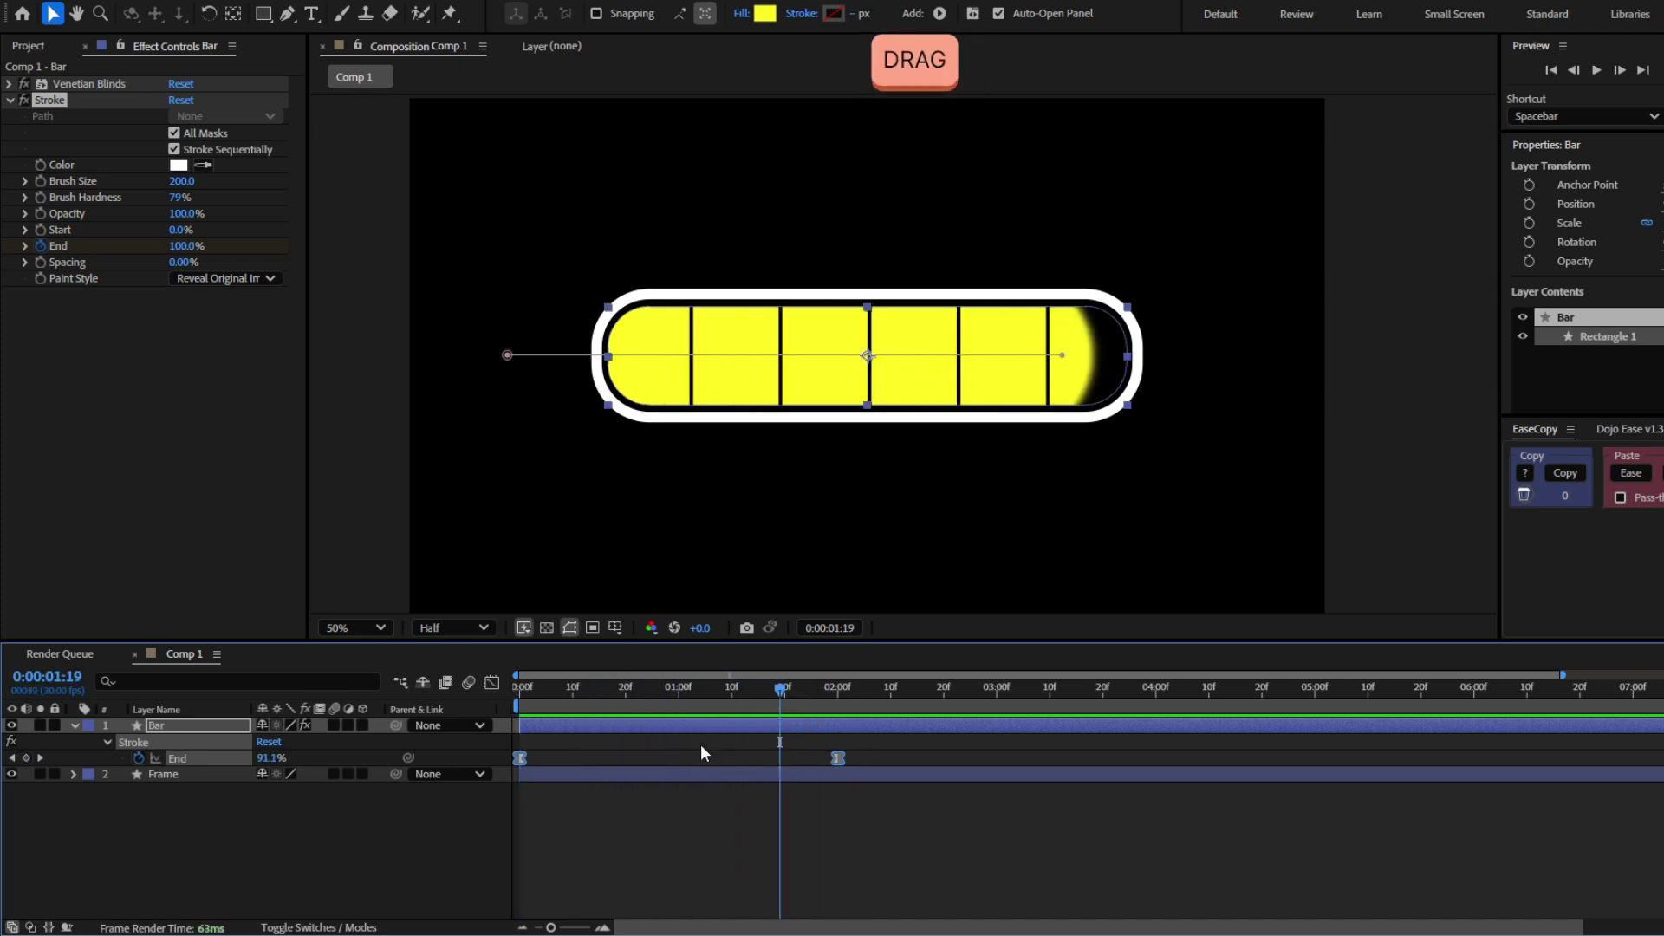
In the speed graph, lengthen the final End keyframe's incoming influence
left_click(491, 683)
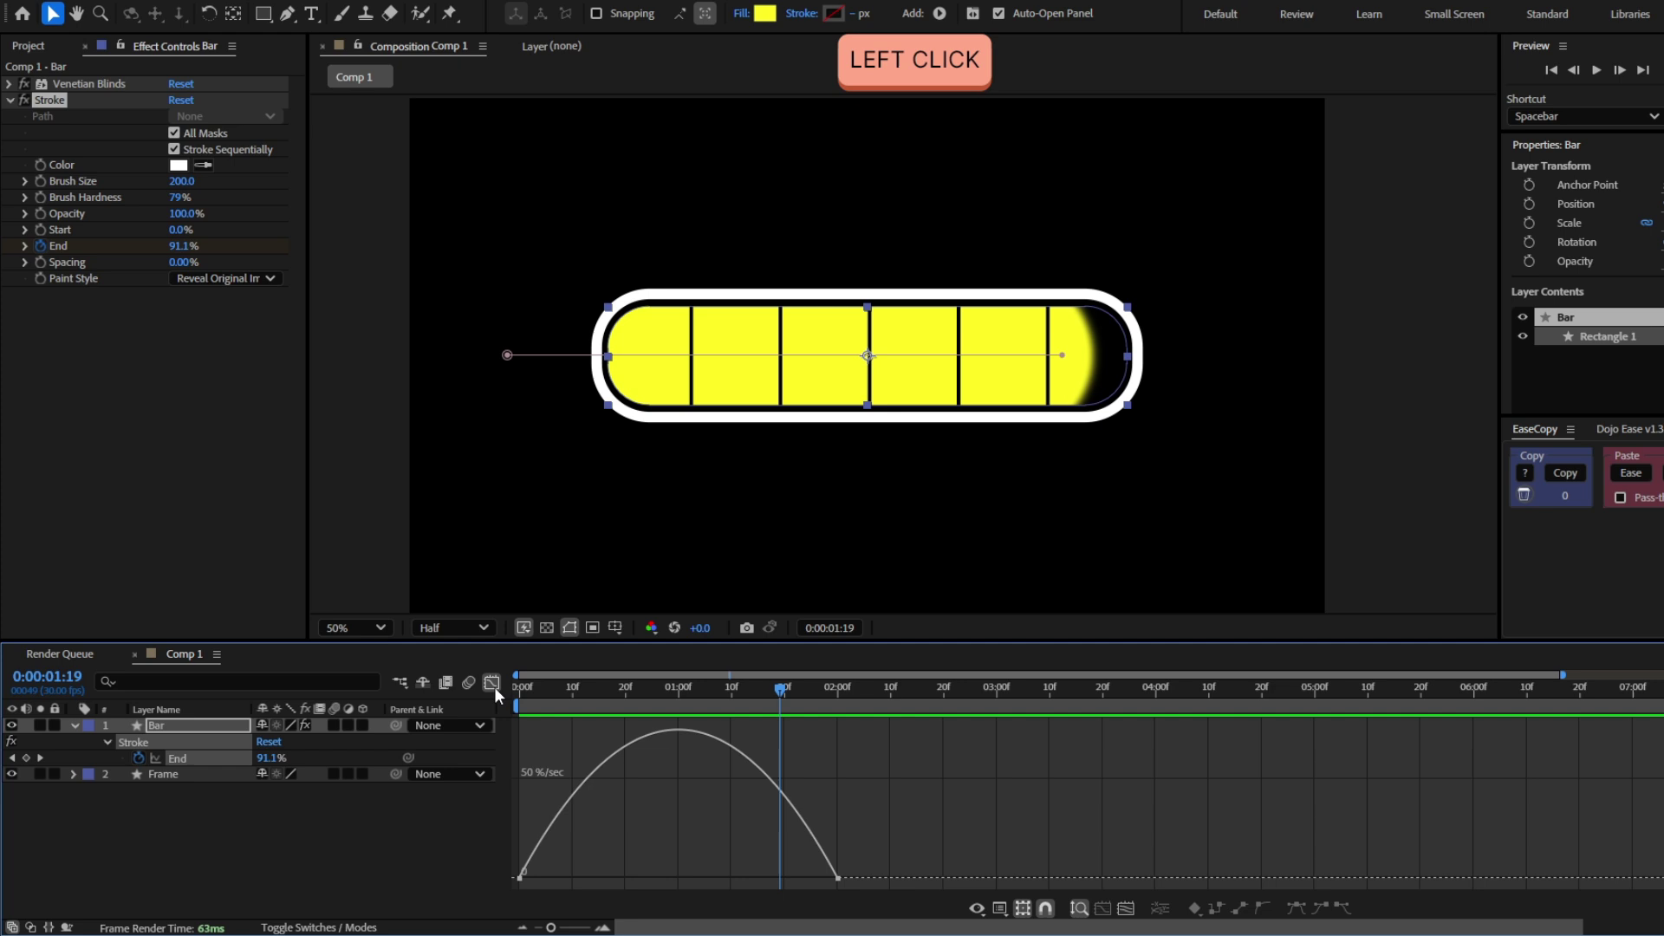
left_click(976, 907)
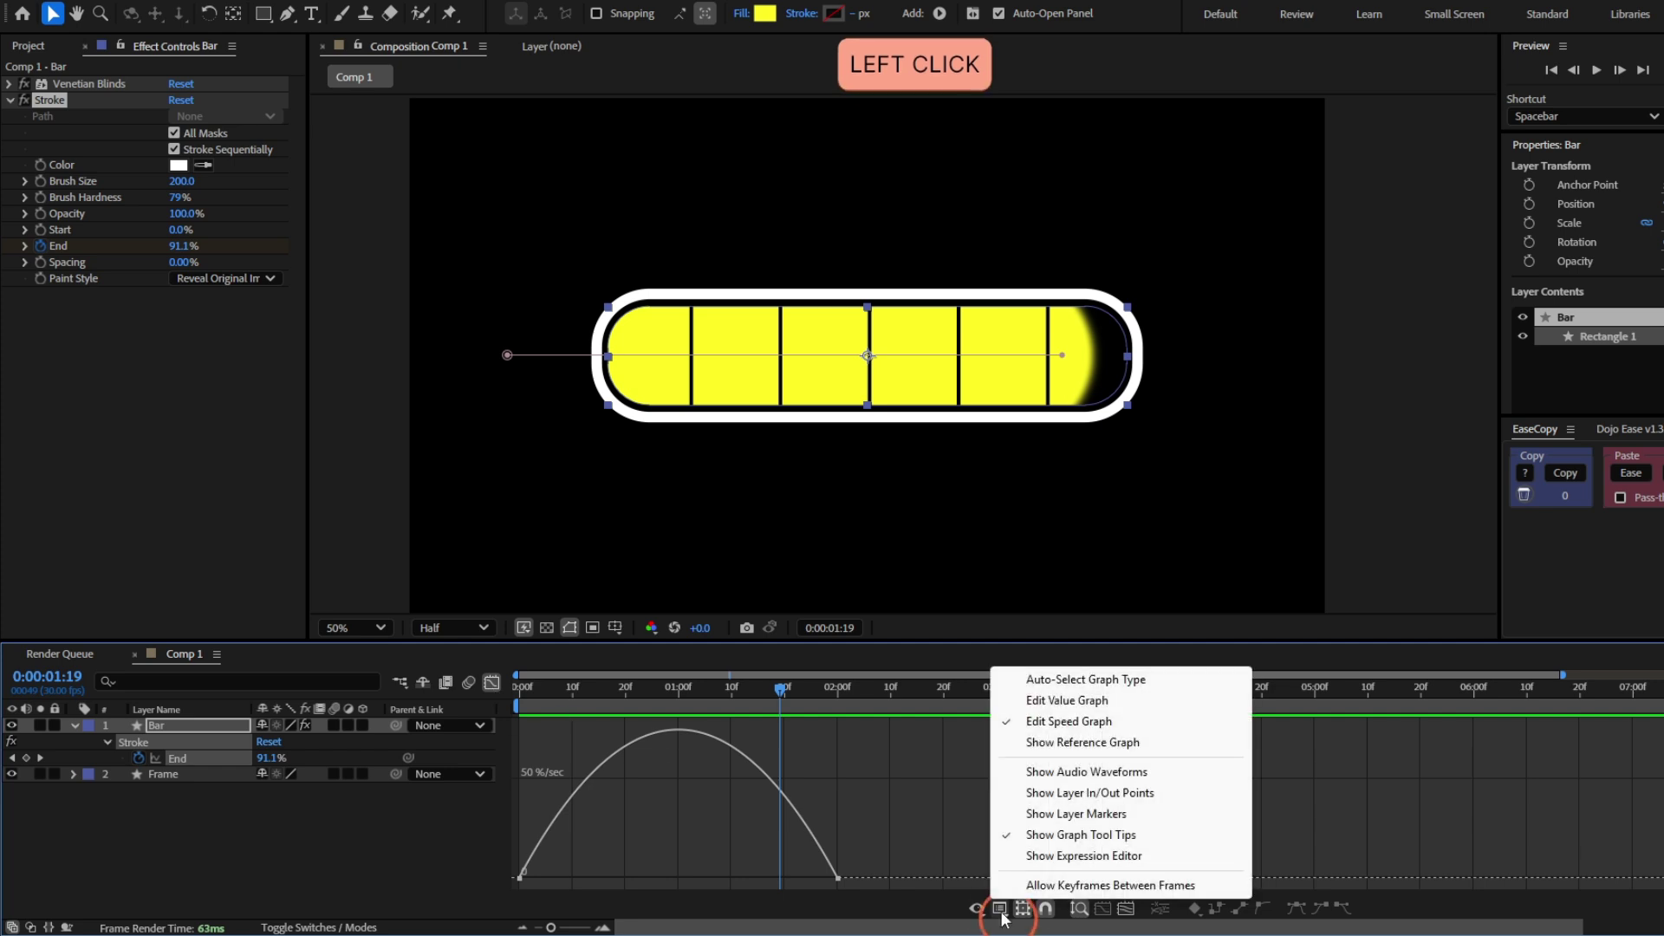
left_click(839, 880)
left_click(838, 879)
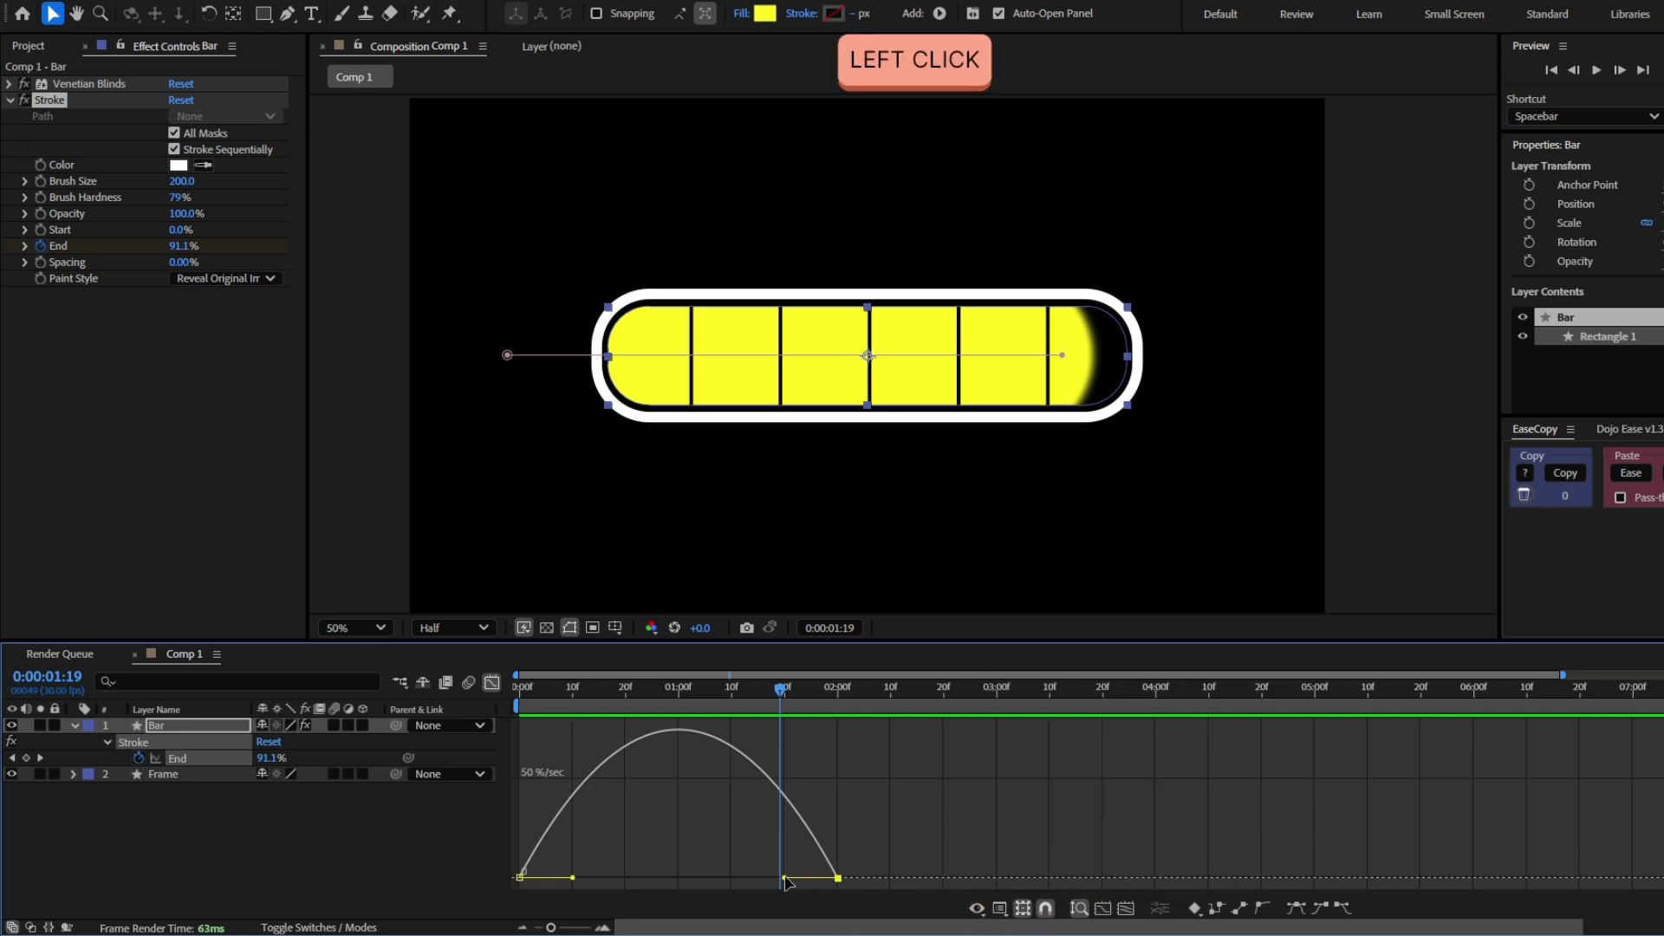
left_click_drag(784, 878, 609, 874)
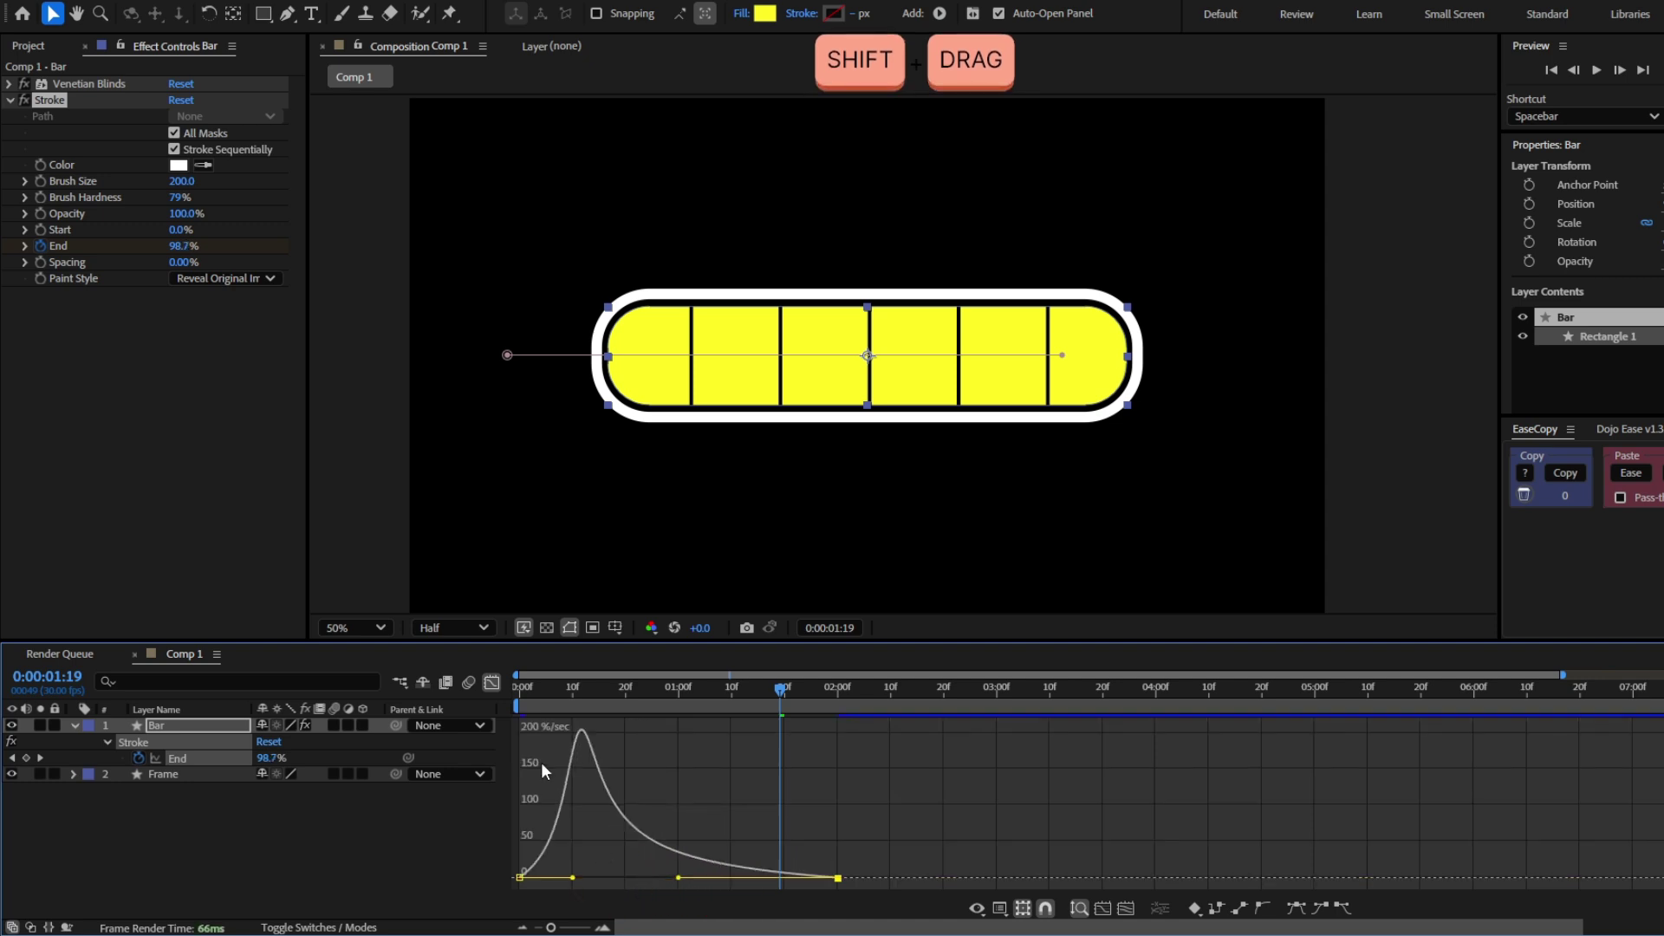
left_click(513, 692)
key("space")
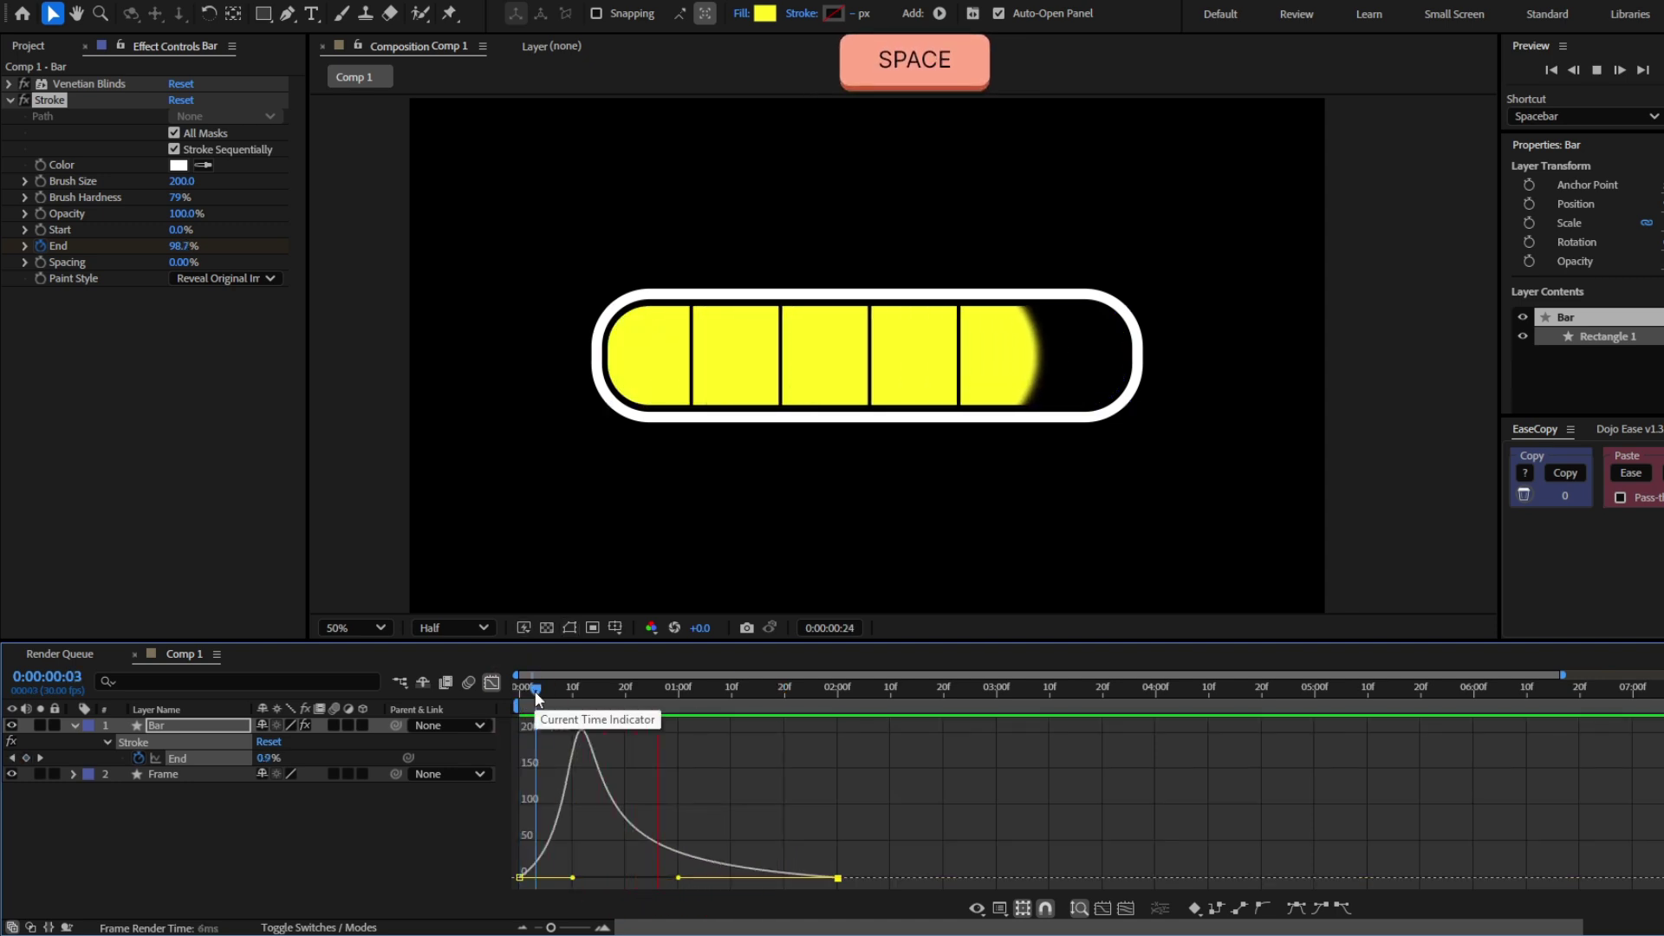
key("space")
key("space")
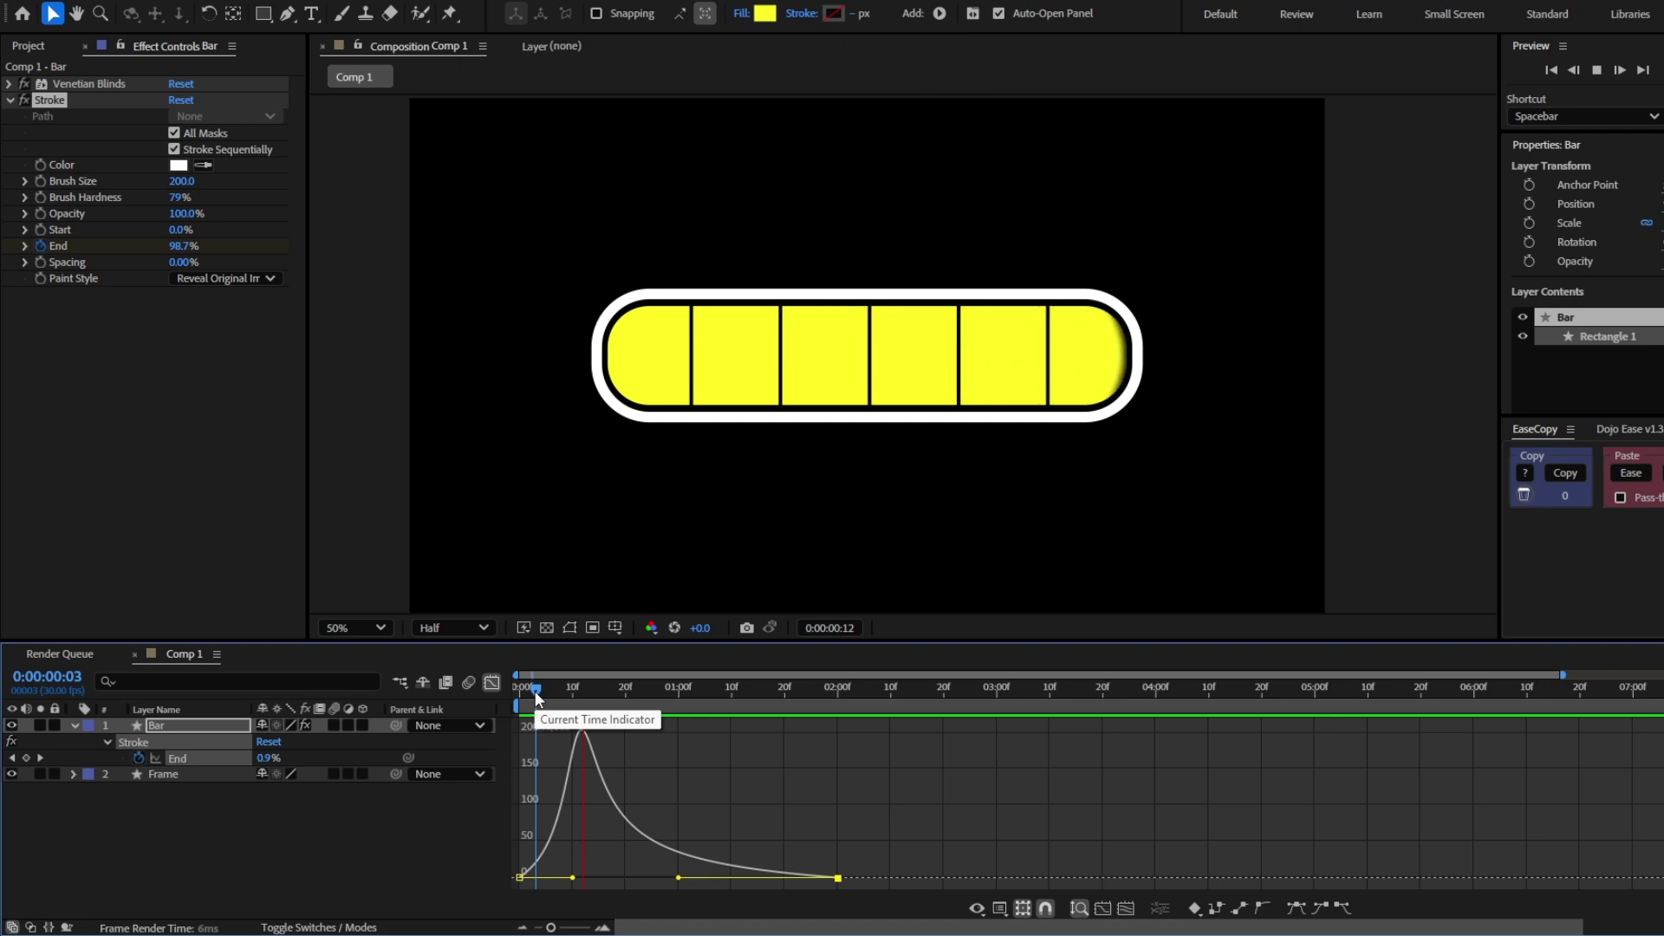
key("space")
Stretch the ease handle further to soften the curve and preview the fill
left_click_drag(678, 877, 700, 878)
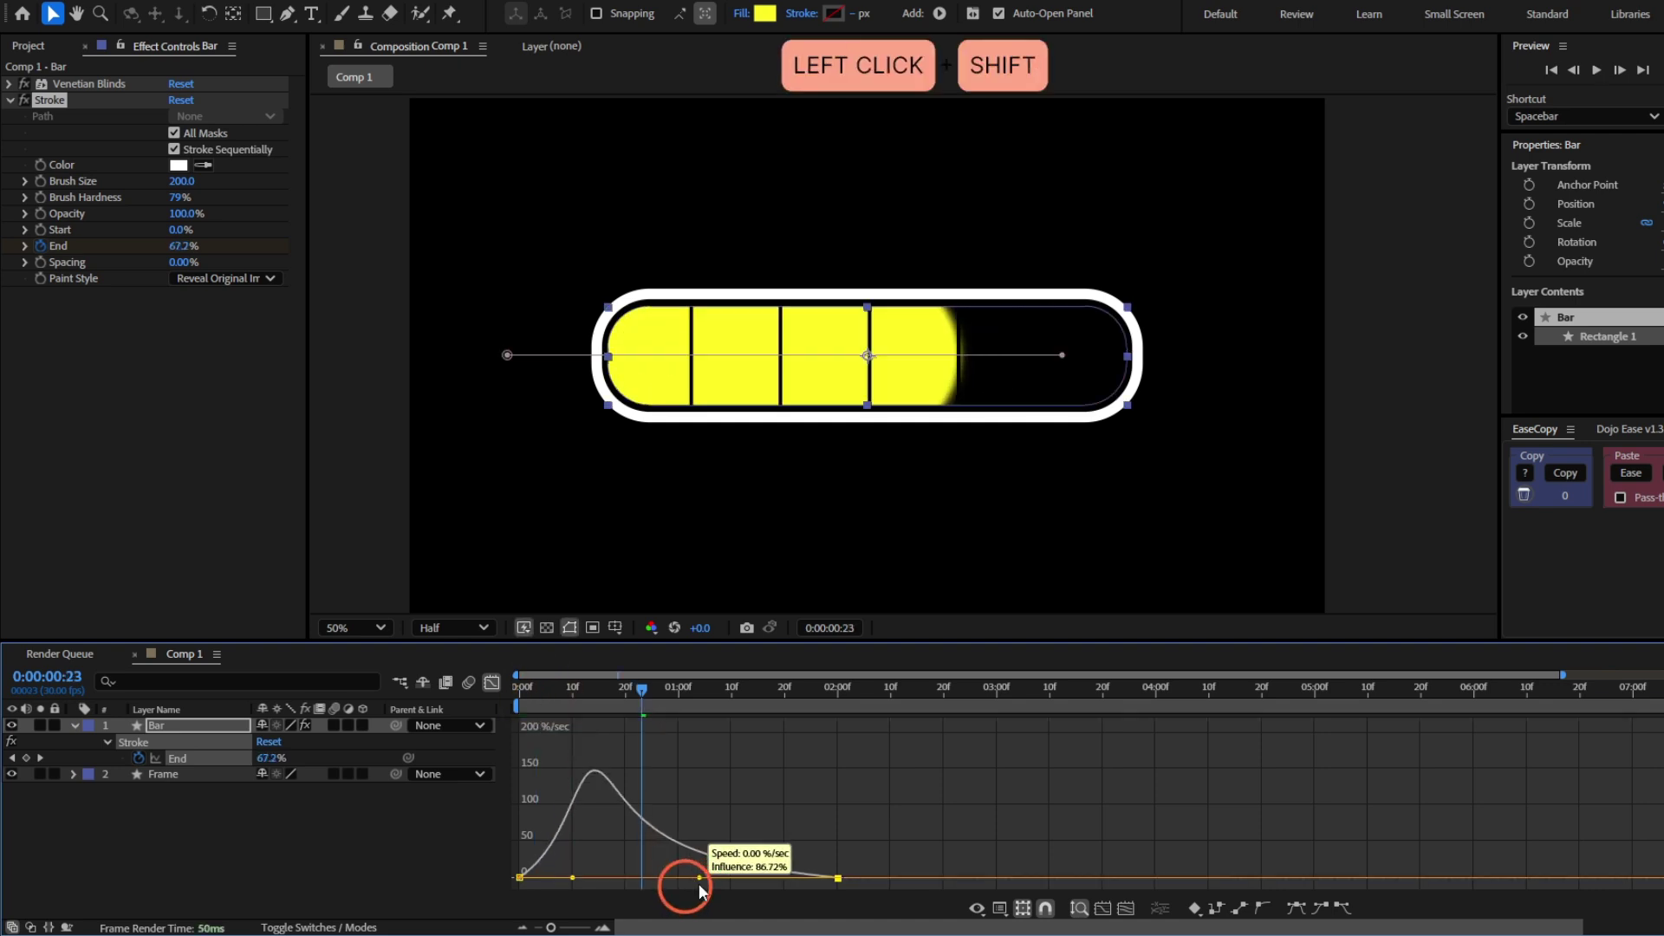
left_click(579, 885)
key("space")
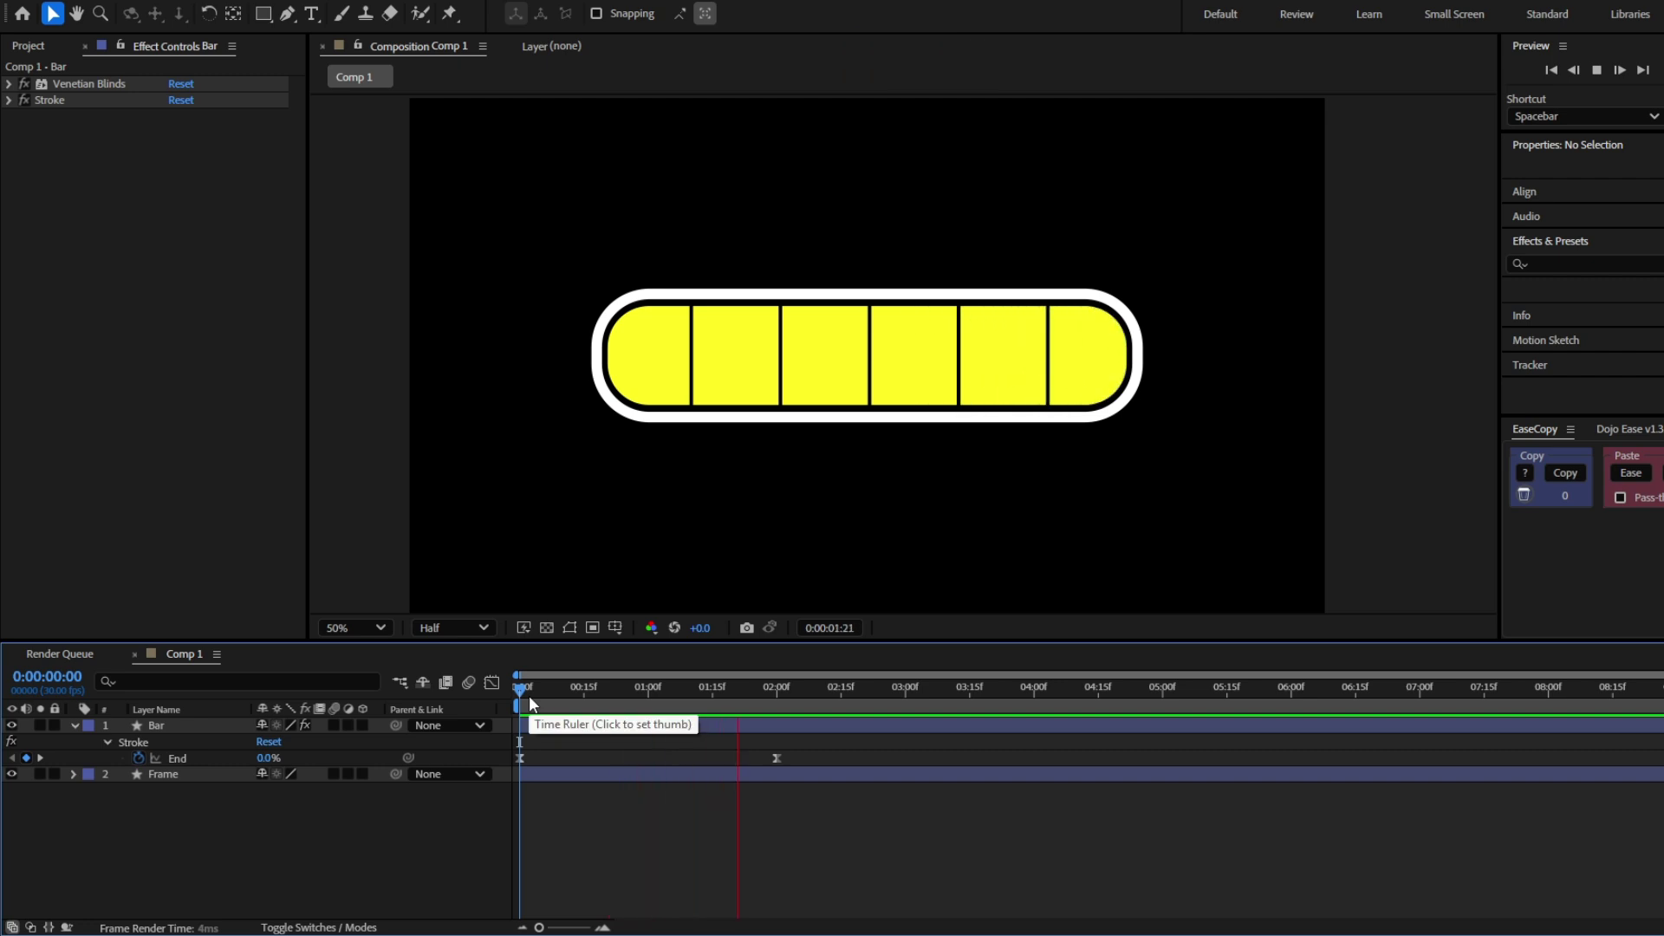
key("space")
left_click(519, 694)
key("space")
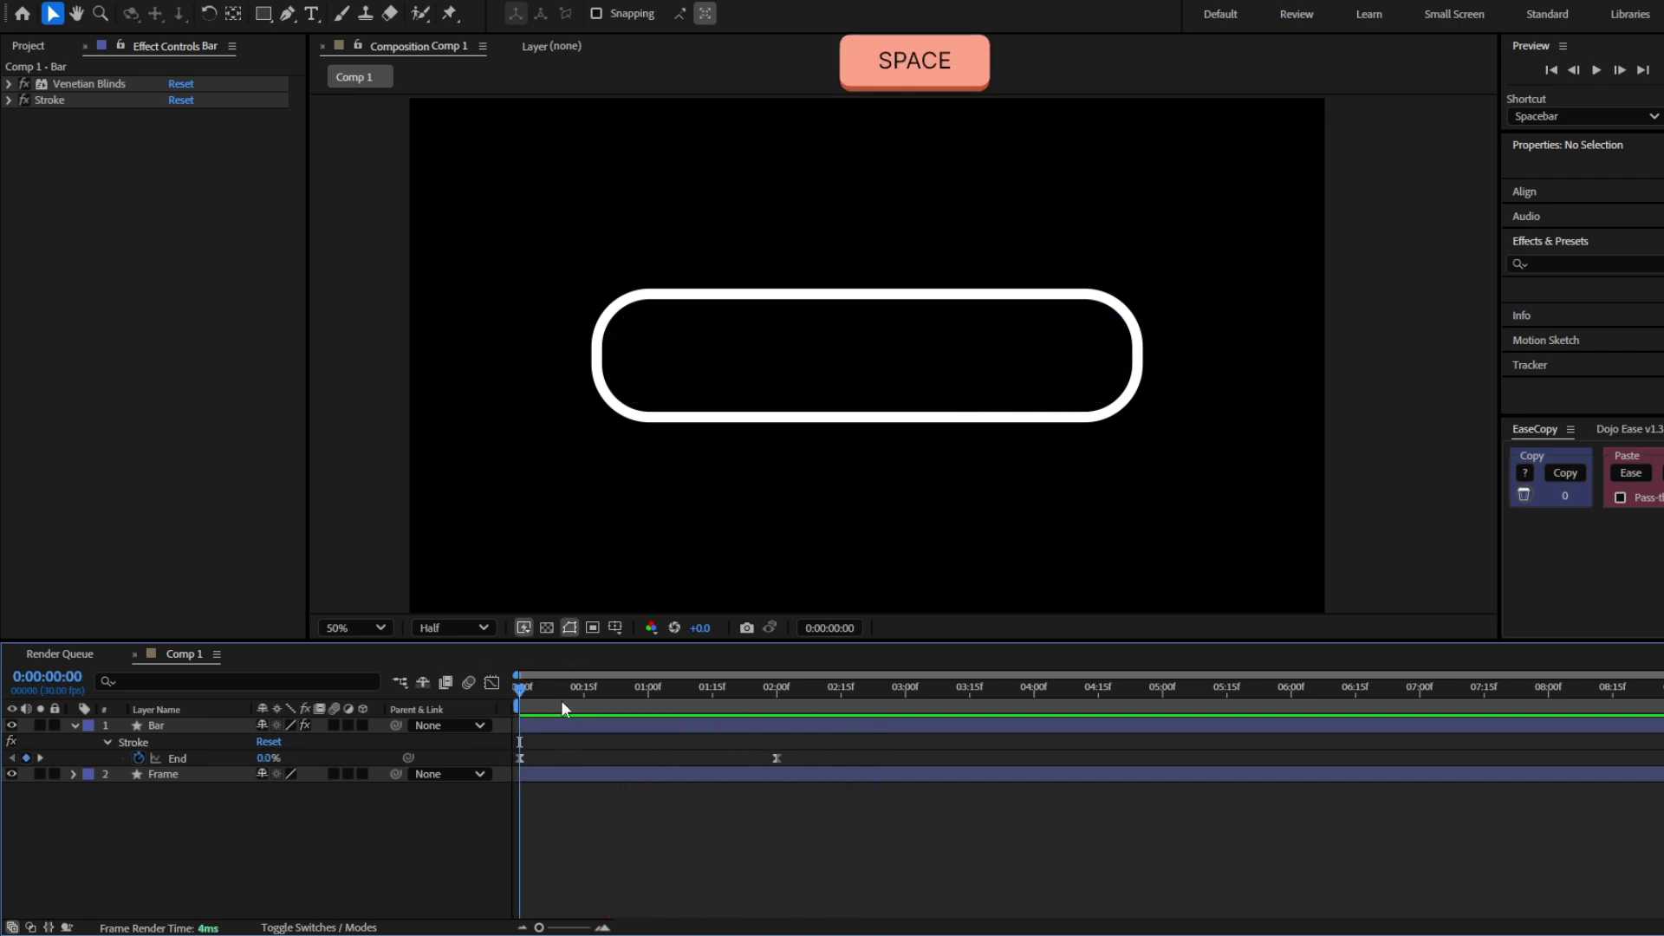
Switch the Bar's fill to a radial gradient spanning from its left end outward
left_click(858, 364)
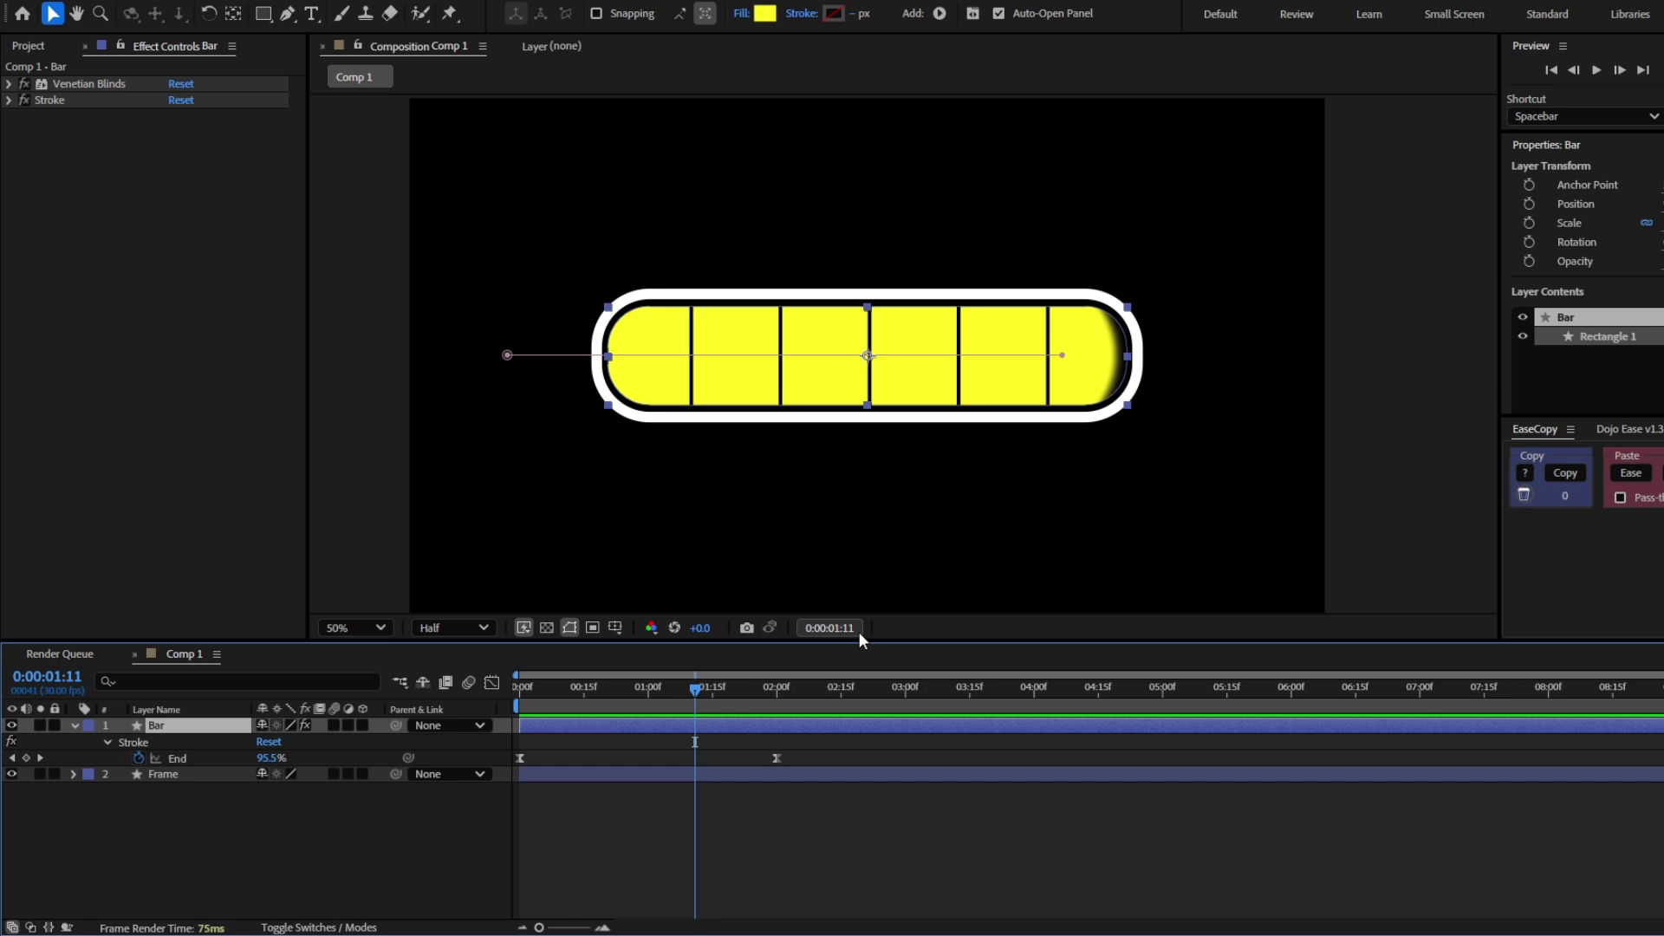
left_click(739, 16)
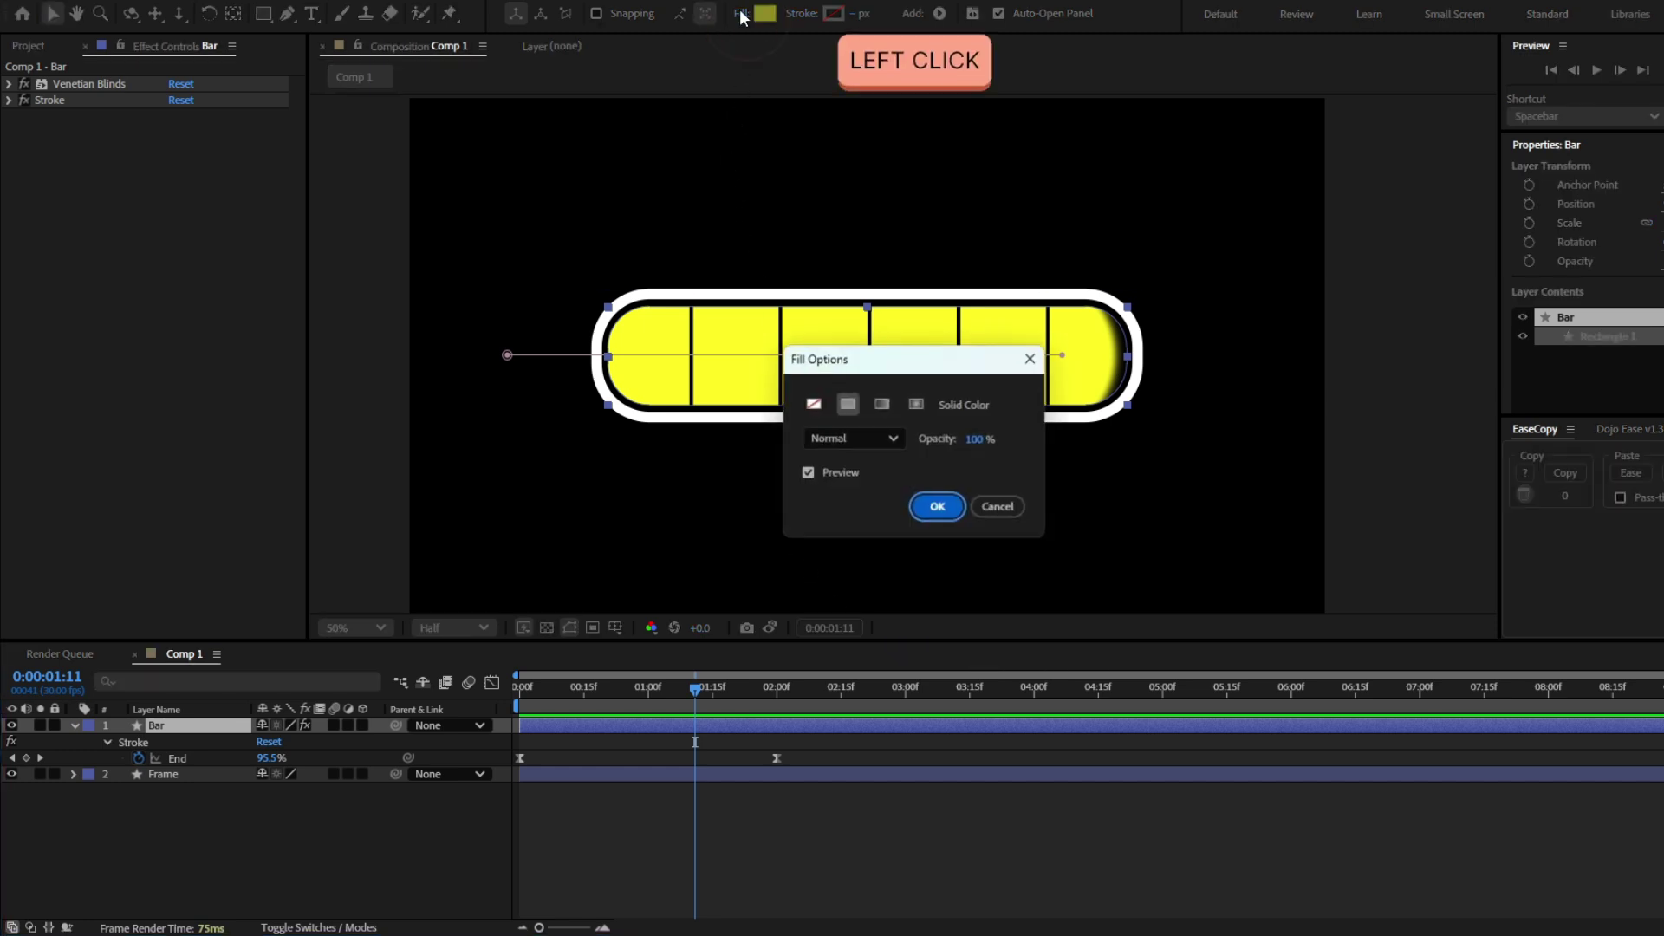
left_click(921, 407)
left_click(938, 506)
scroll(881, 366, "up", 4)
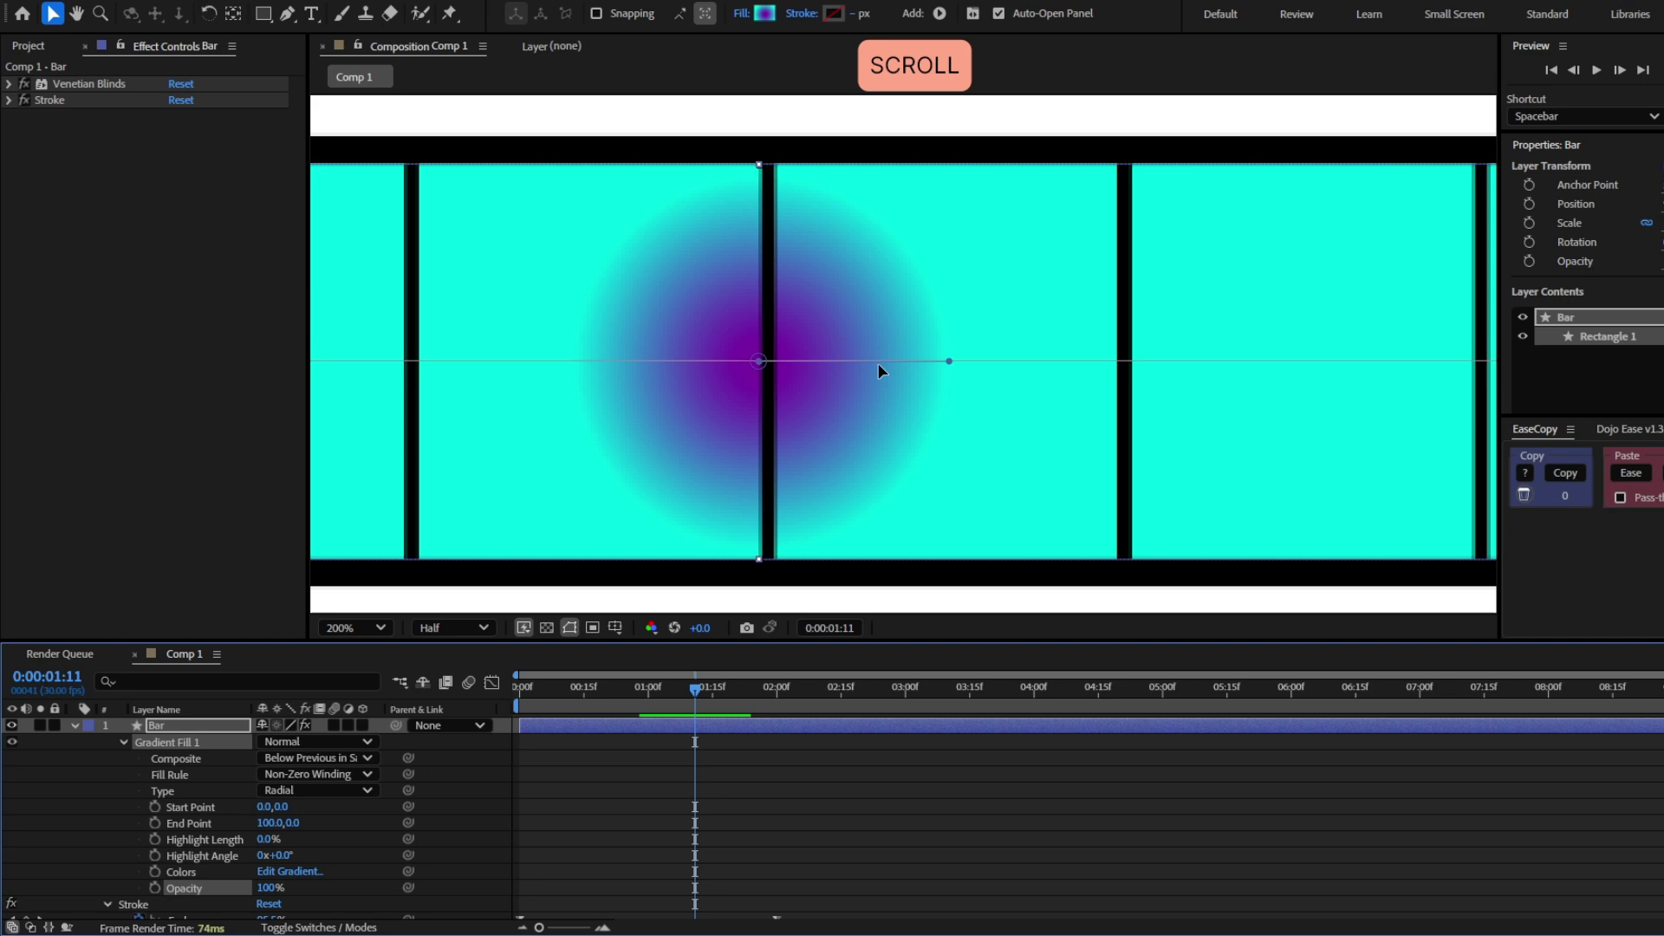
scroll(877, 362, "down", 3)
left_click_drag(754, 338, 1324, 349)
left_click(830, 355)
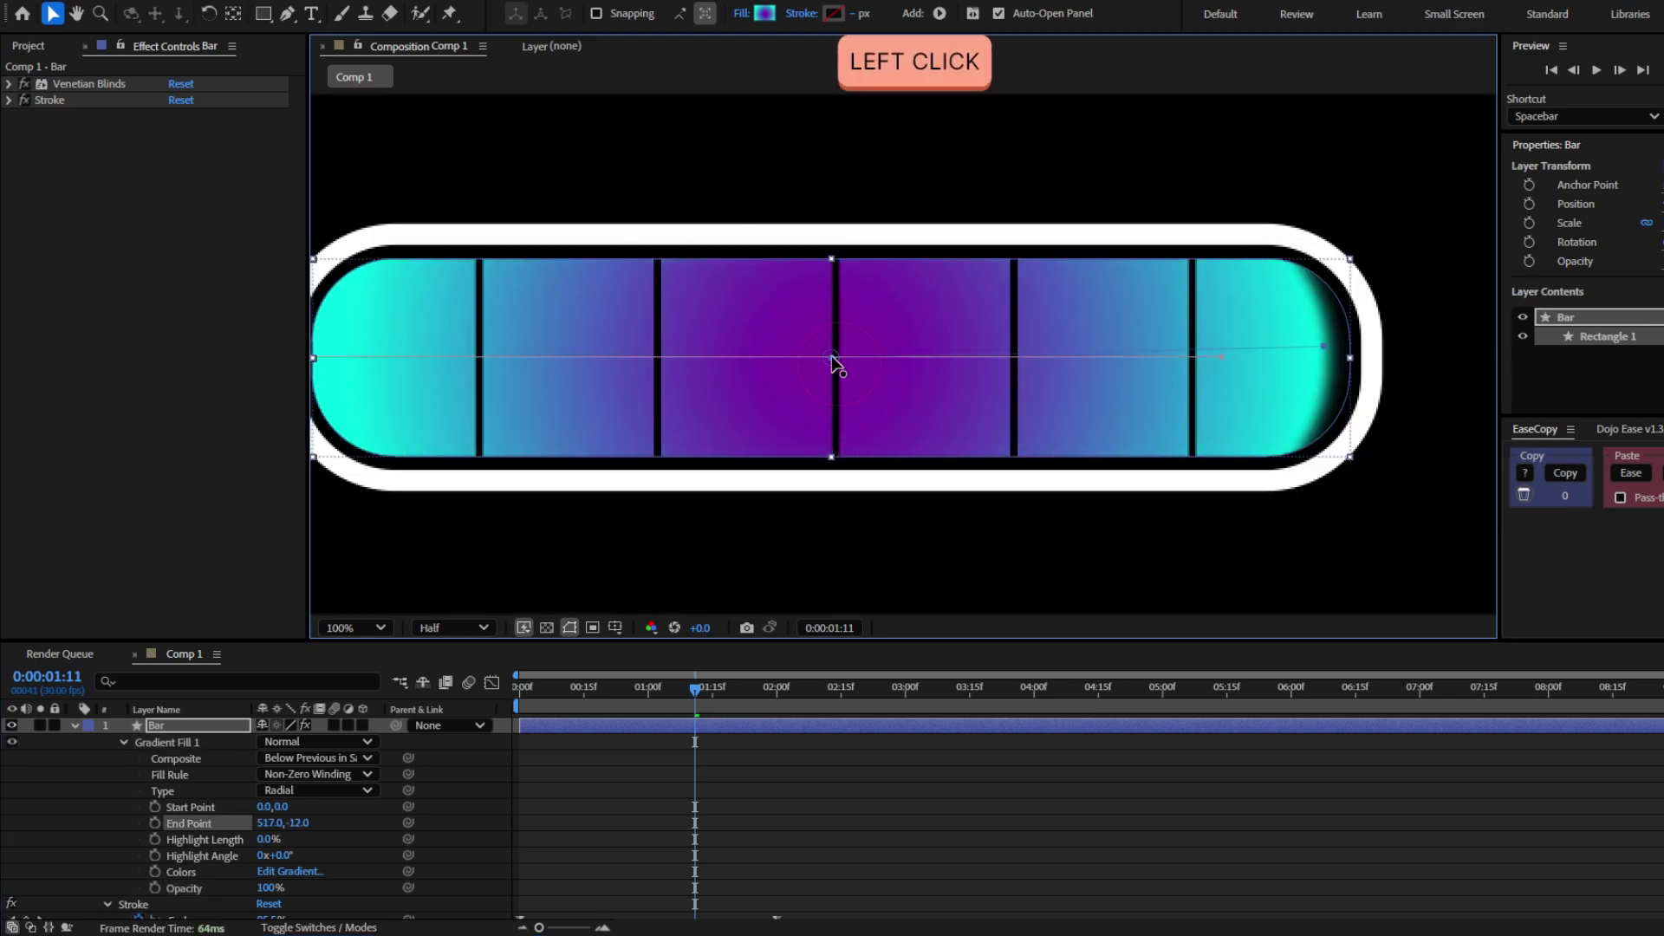
left_click_drag(830, 355, 648, 349)
left_click_drag(1335, 351, 1242, 366)
Set the gradient stops to purple and cyan and adjust their midpoint
left_click(764, 13)
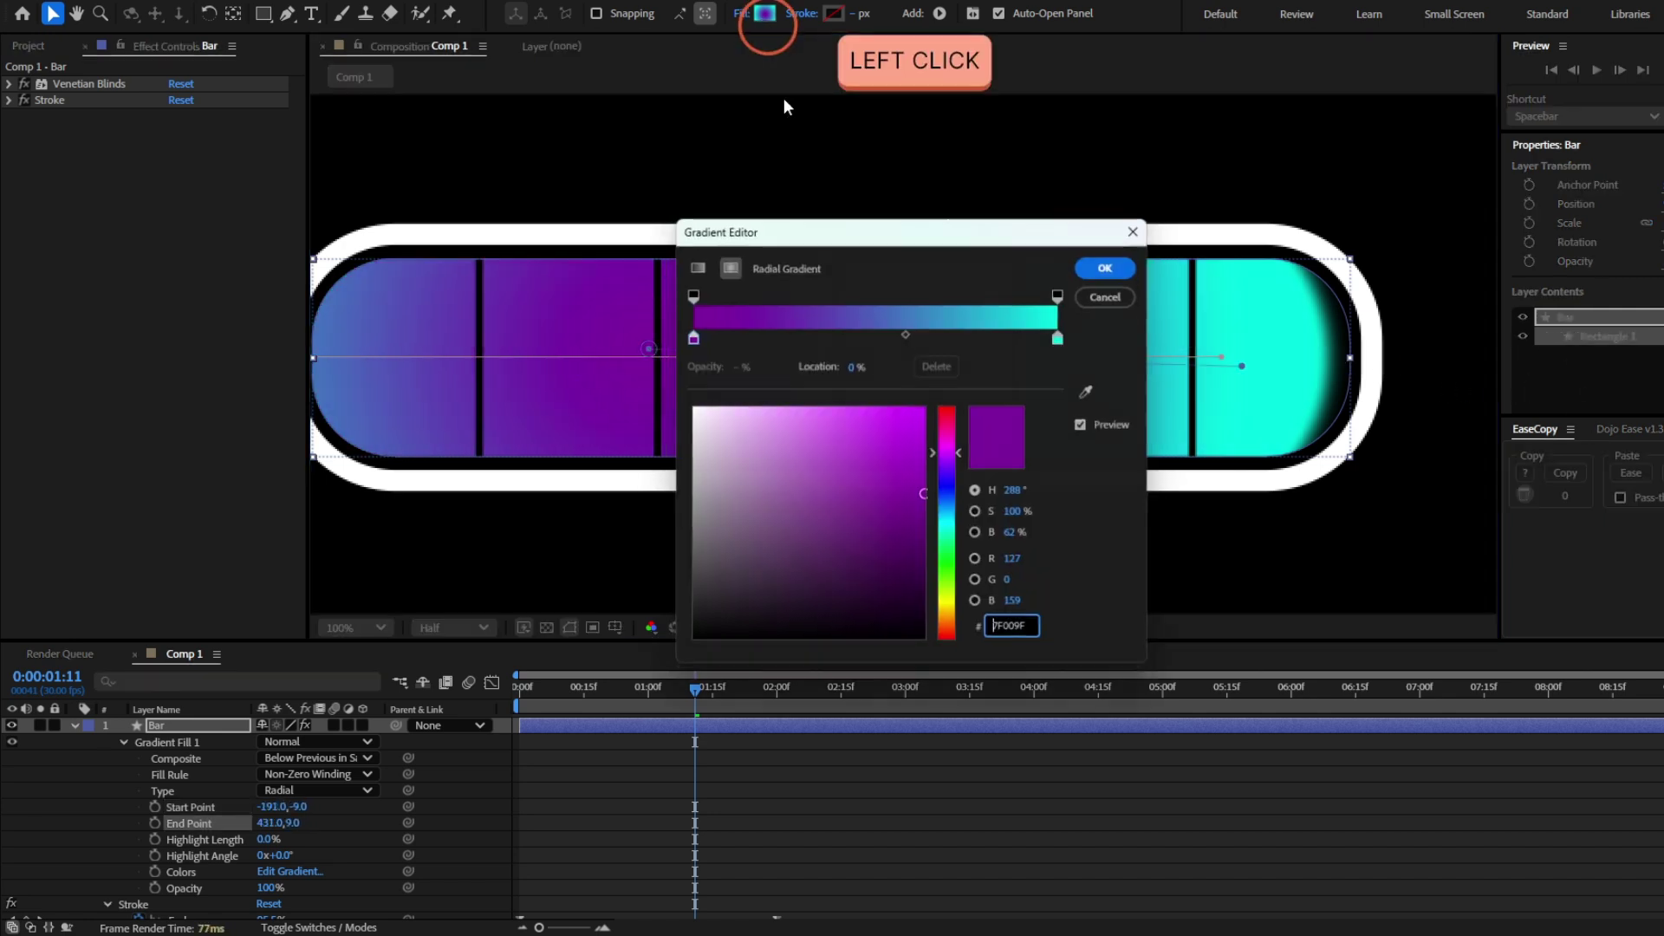
left_click(687, 335)
left_click(1067, 335)
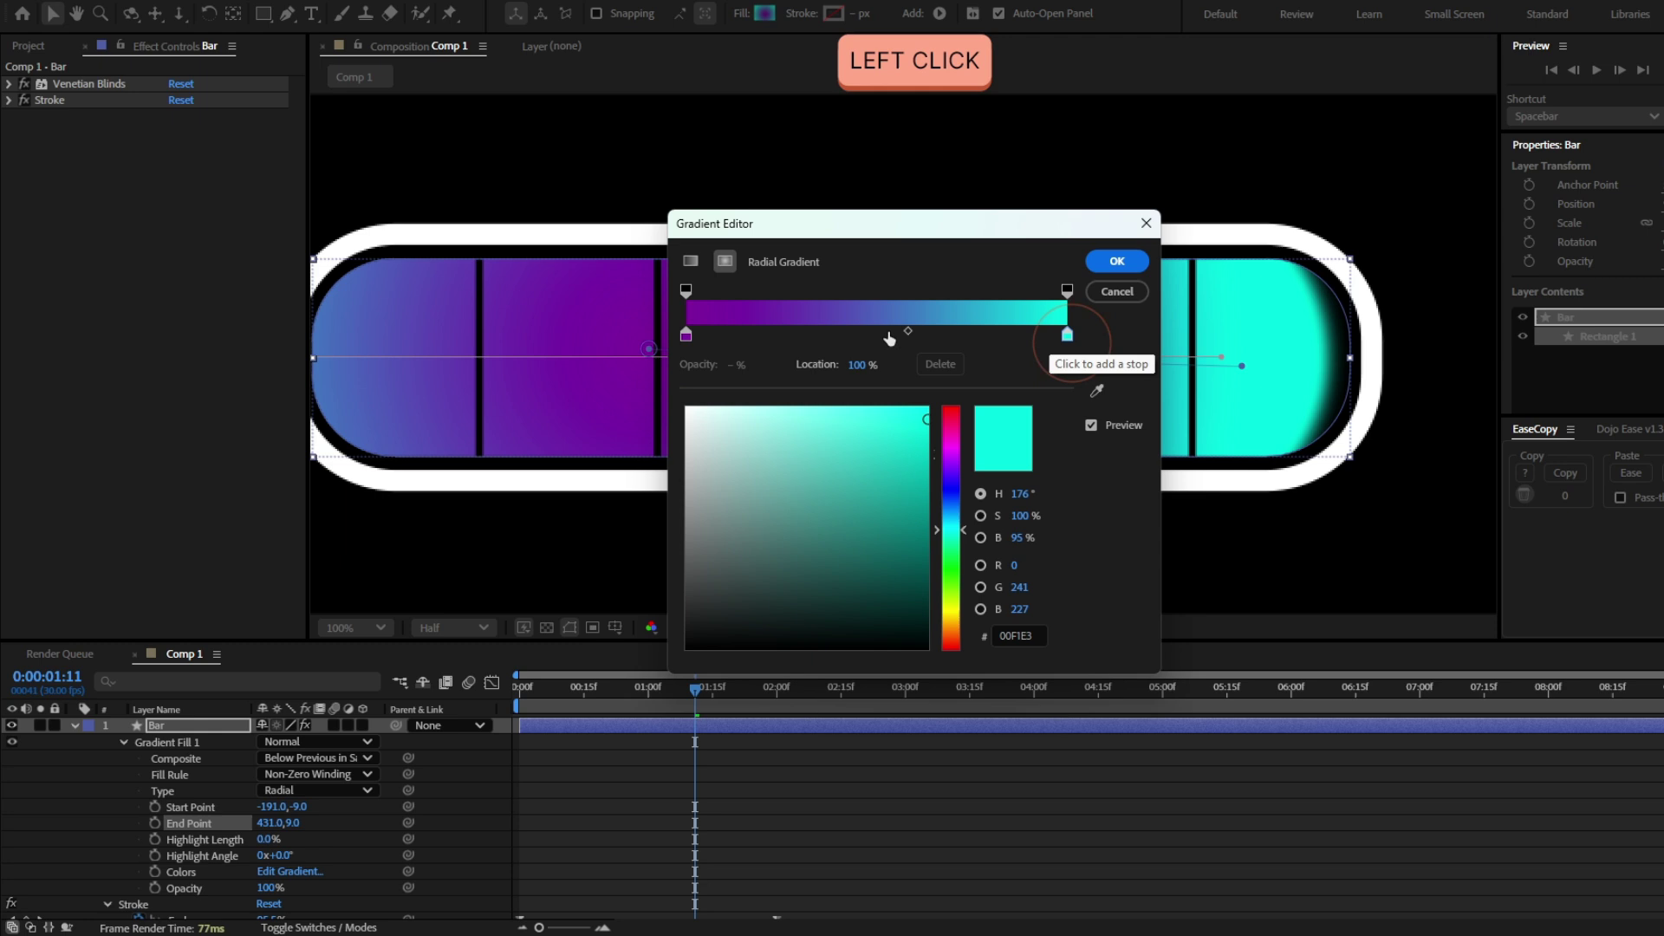
left_click_drag(888, 224, 968, 421)
left_click_drag(986, 528, 1027, 529)
left_click(1193, 458)
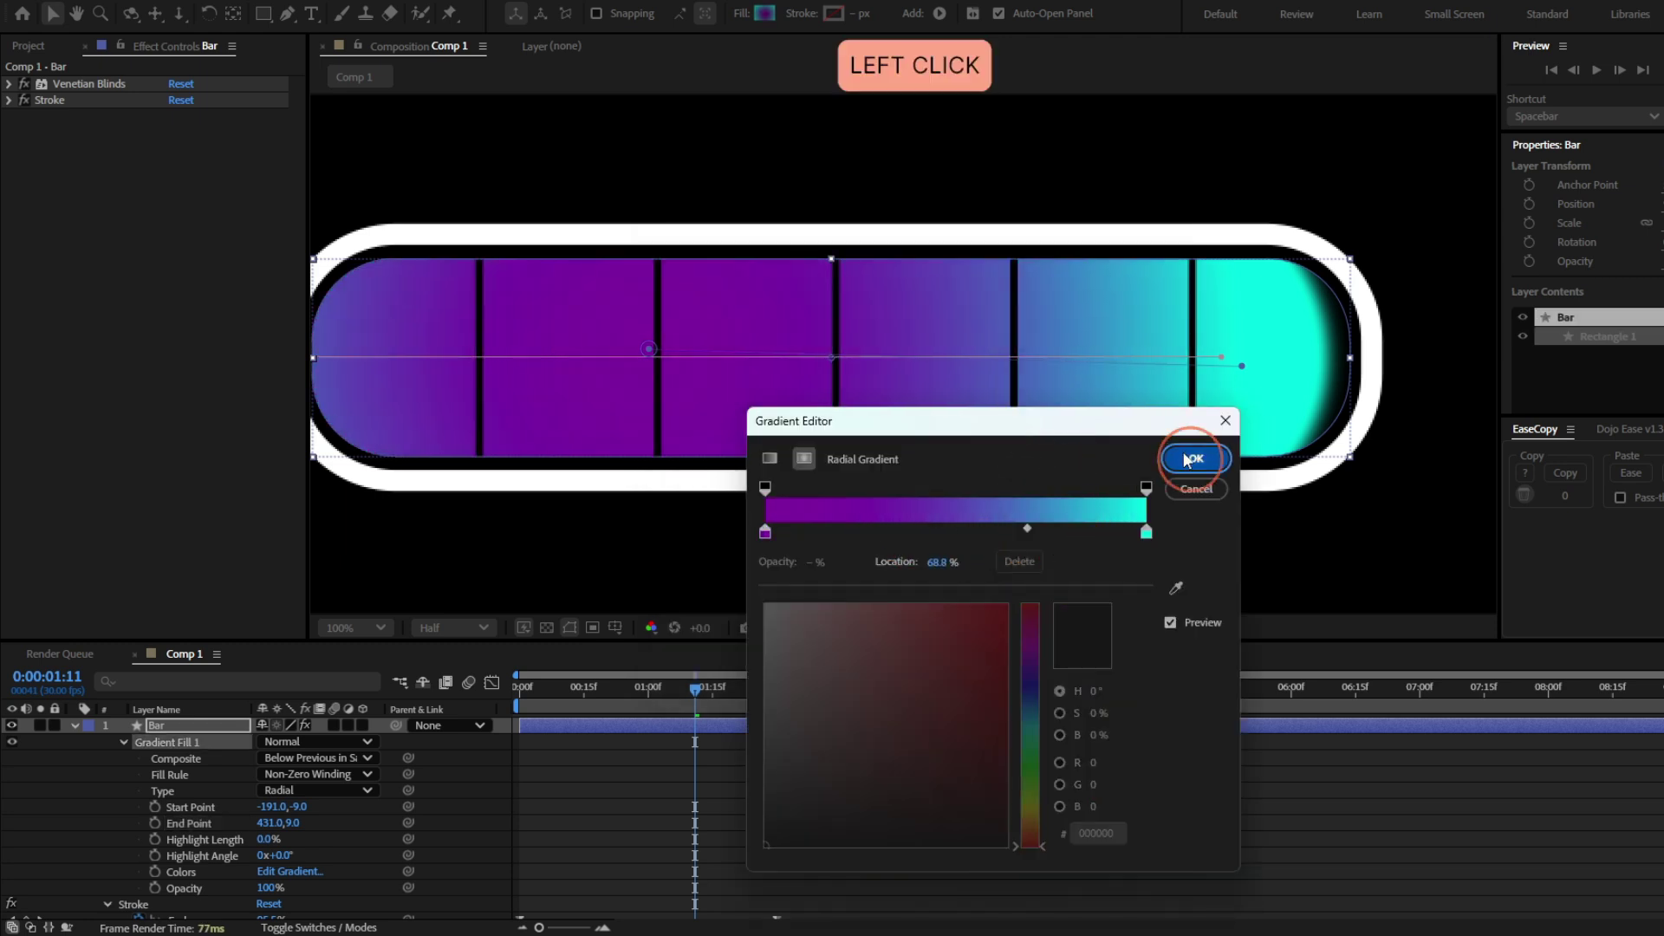
Search the effects for 'Better Glow'
scroll(846, 324, "down", 3)
key("ctrl+space")
type("Better Glow")
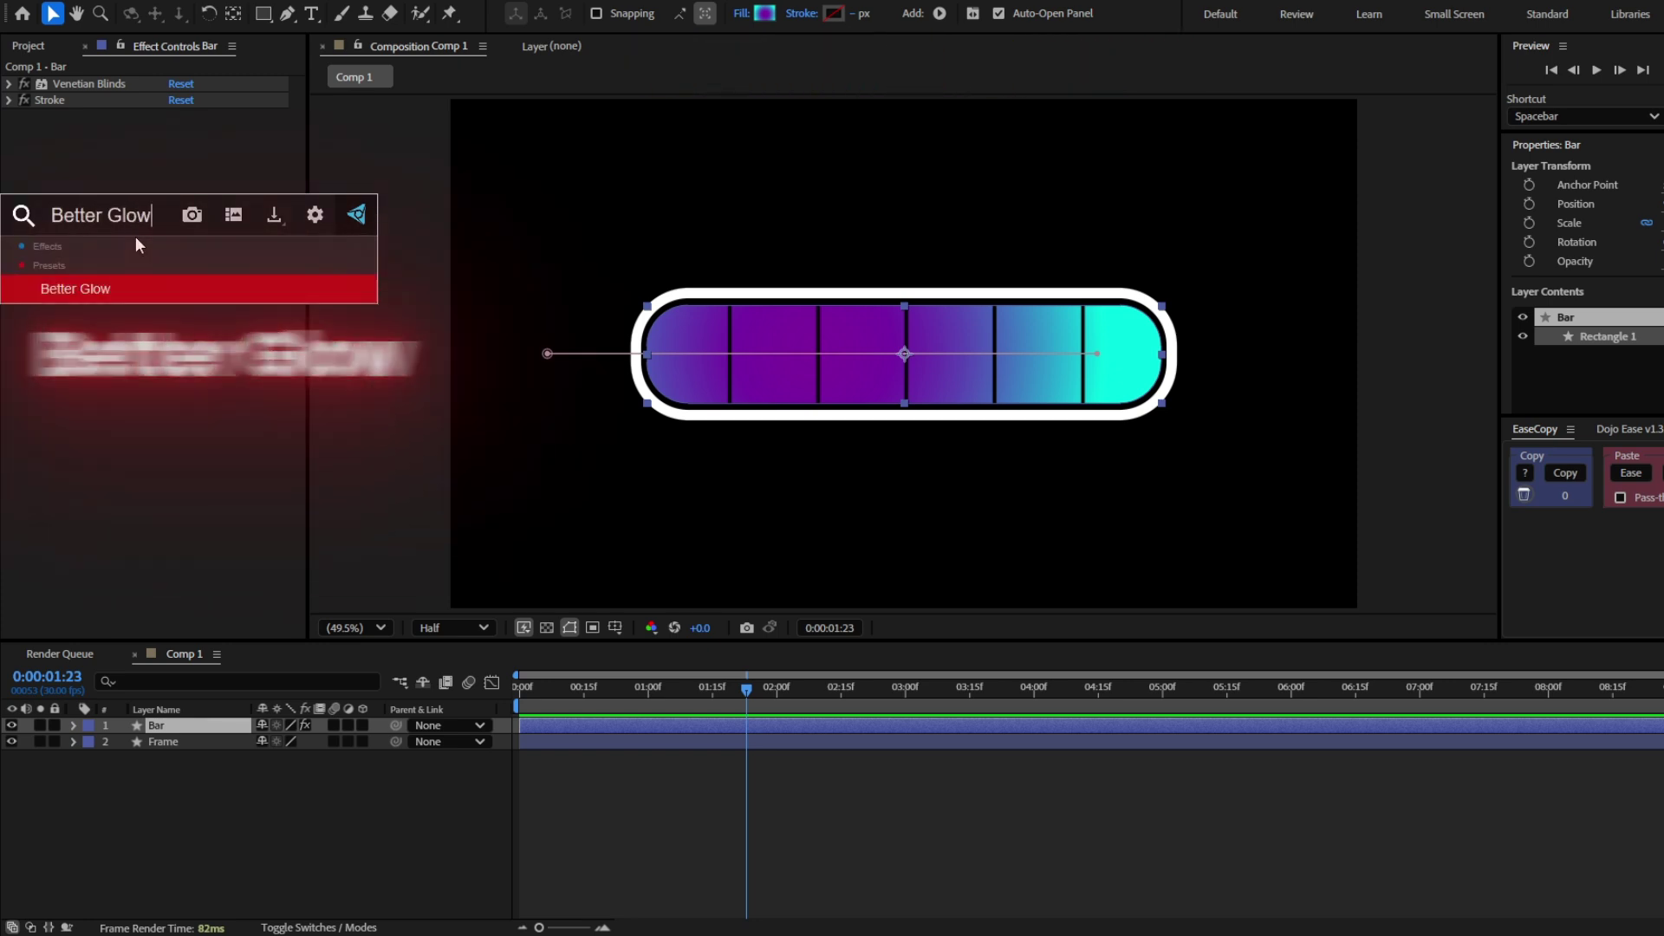
Apply Better Glow to the bar and set its Threshold to 40% and Intensity to 1.5
key("Return")
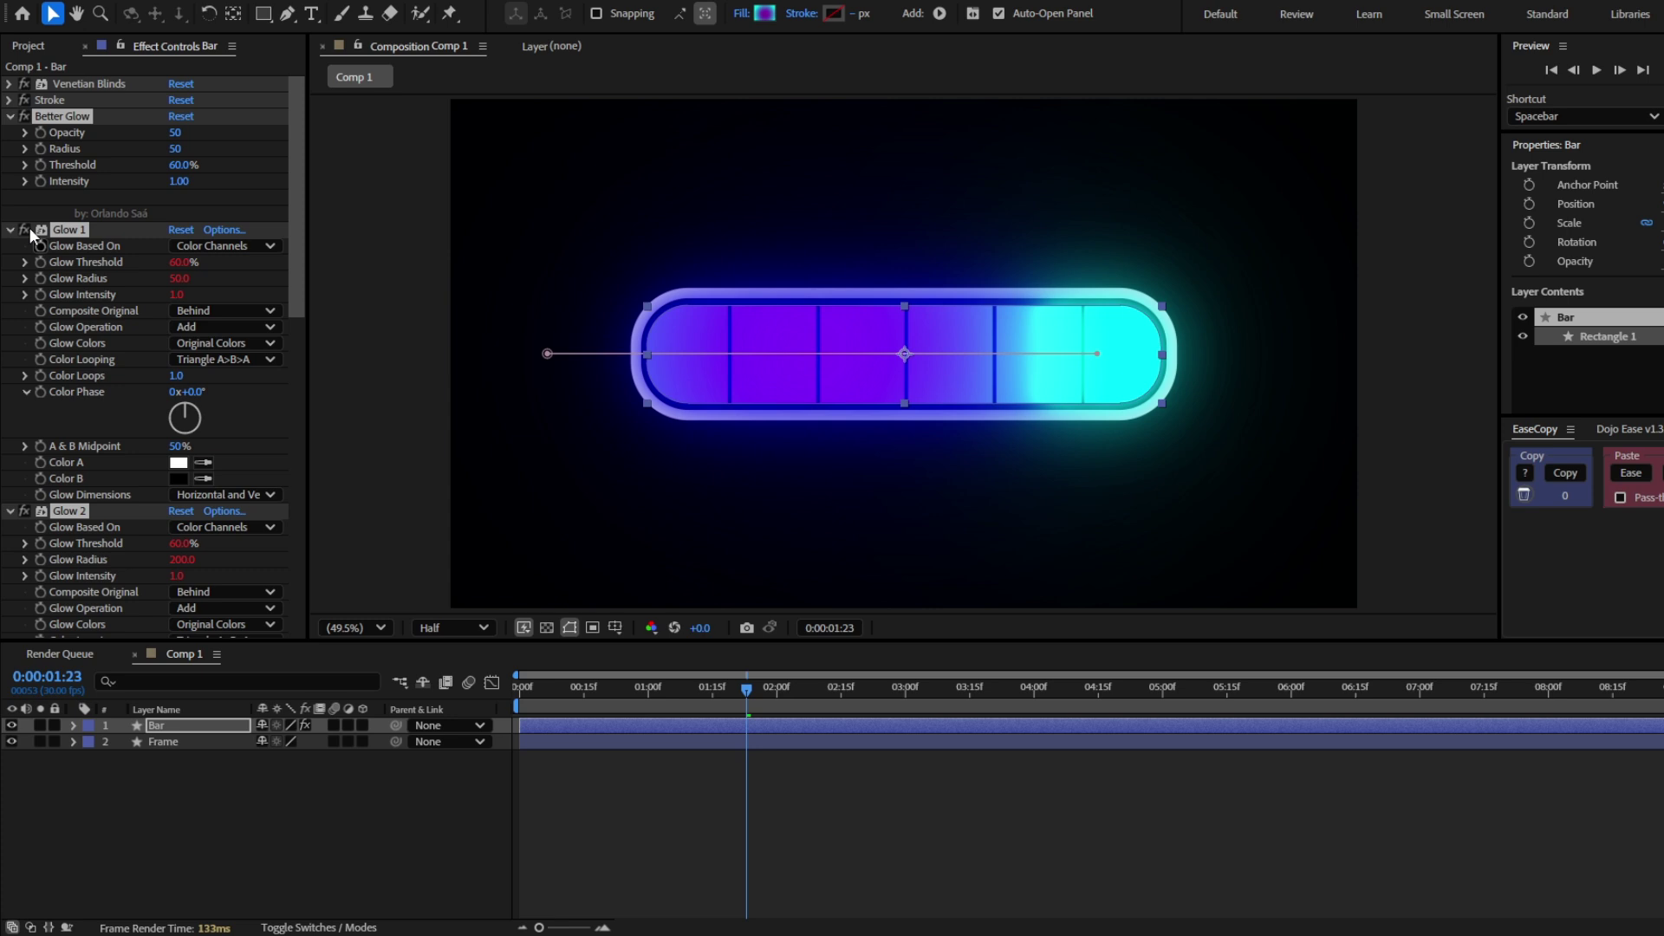
left_click(12, 232, "ctrl")
left_click(10, 116)
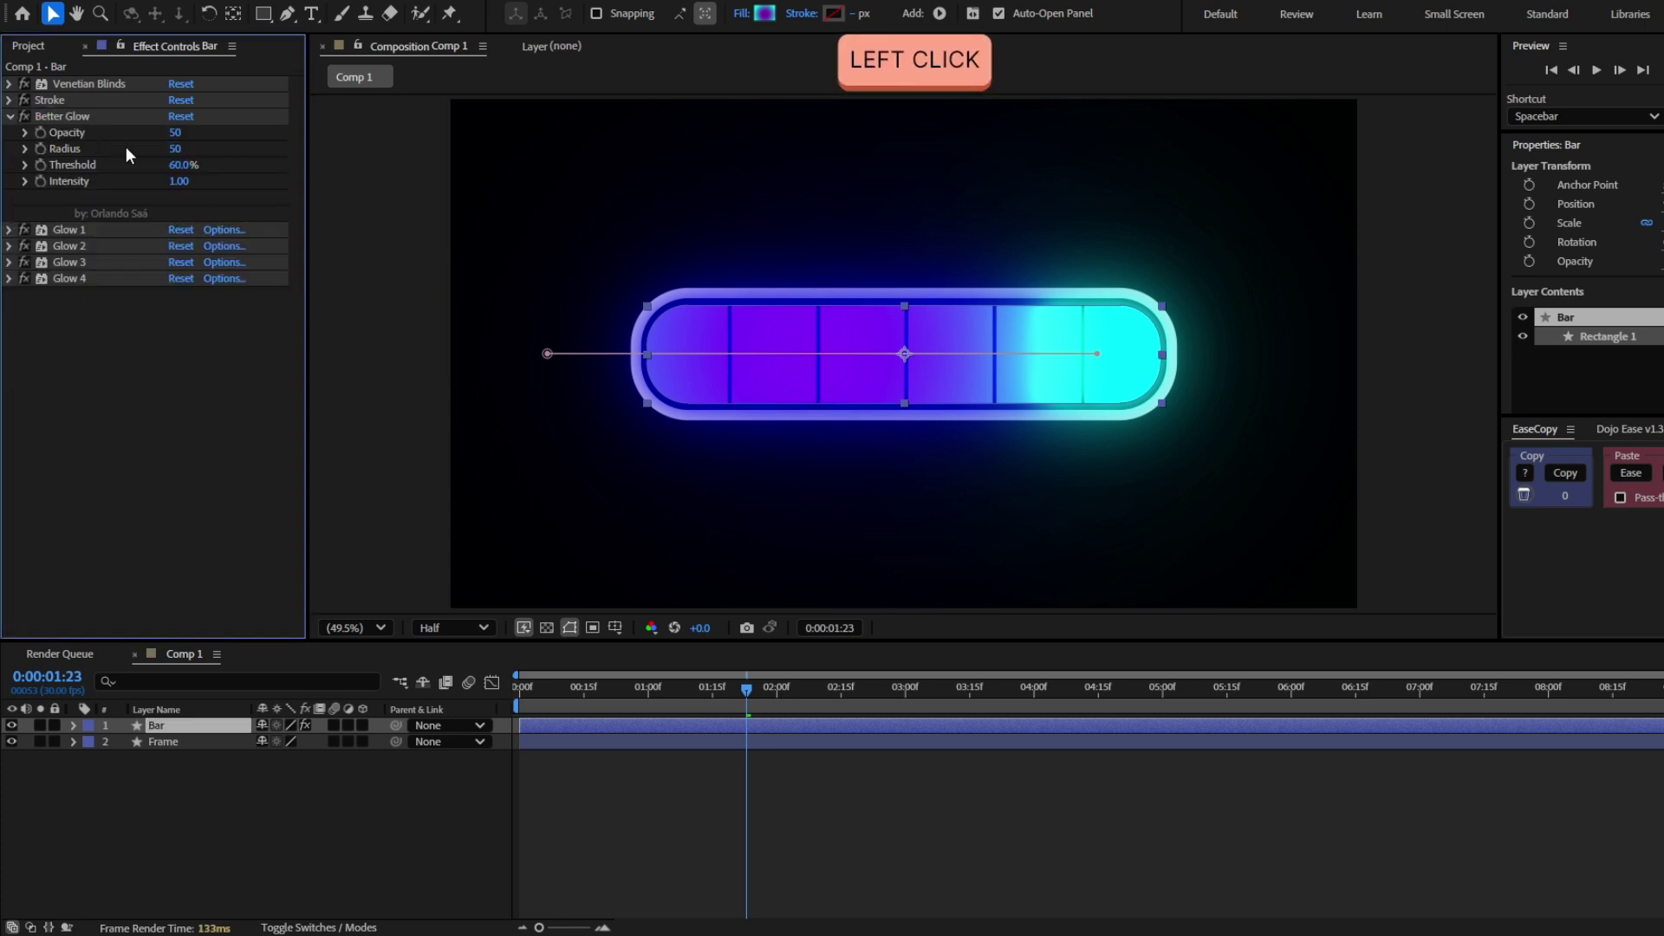
left_click(182, 165)
type("40")
key("Return")
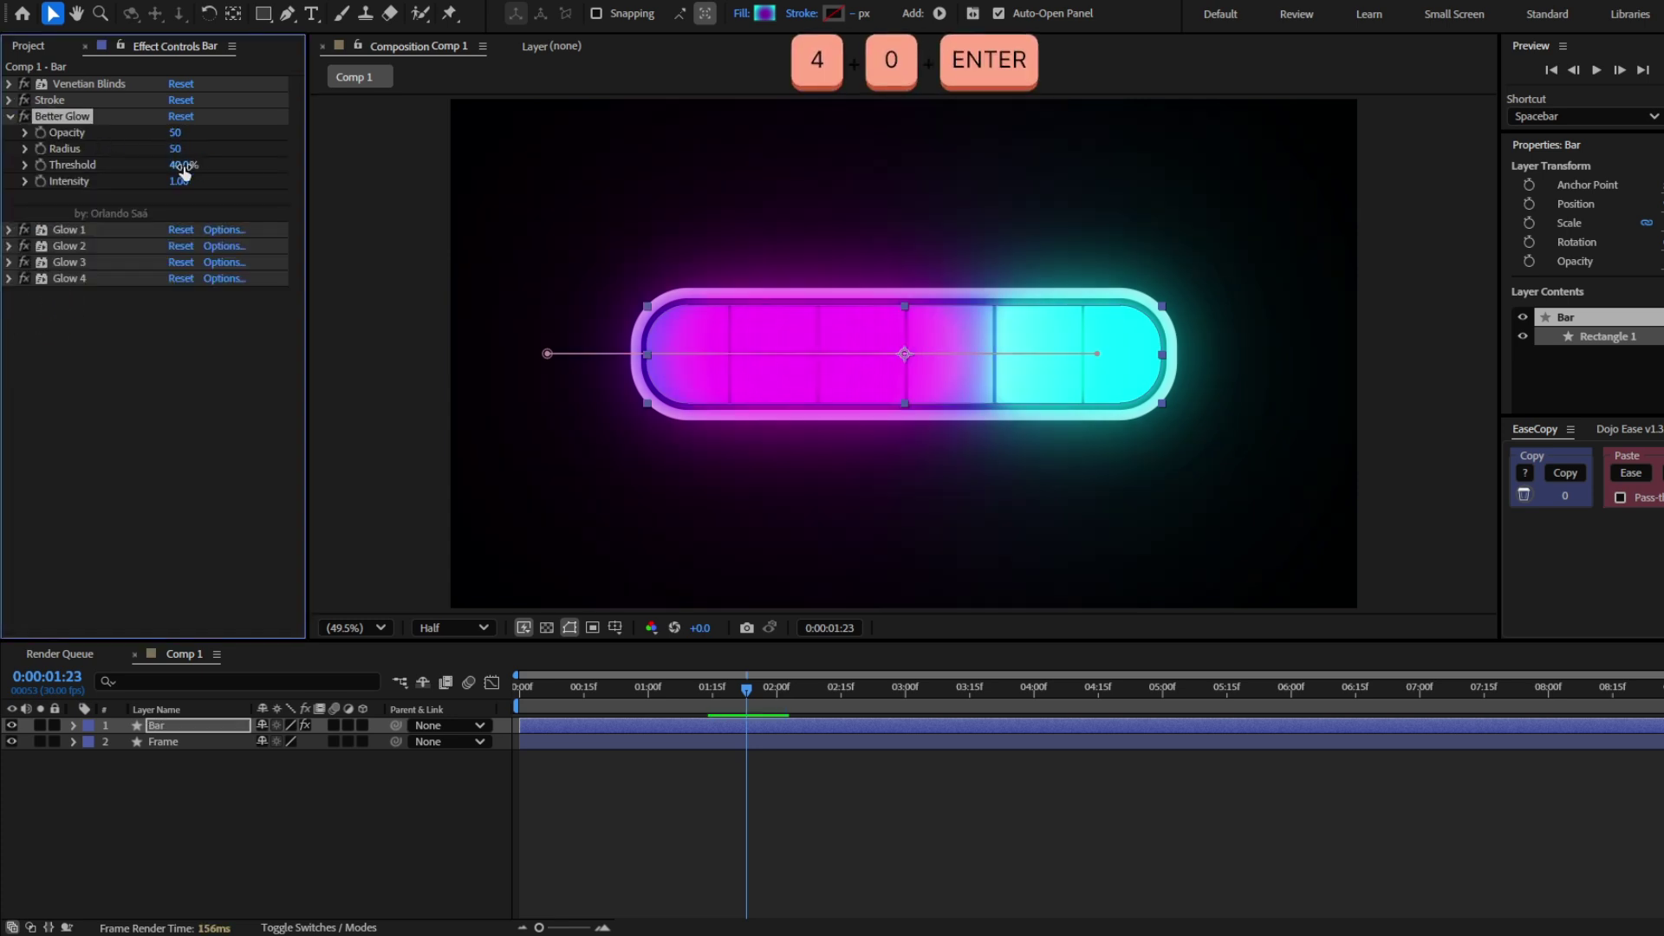
left_click(180, 181)
type("1.5")
key("Return")
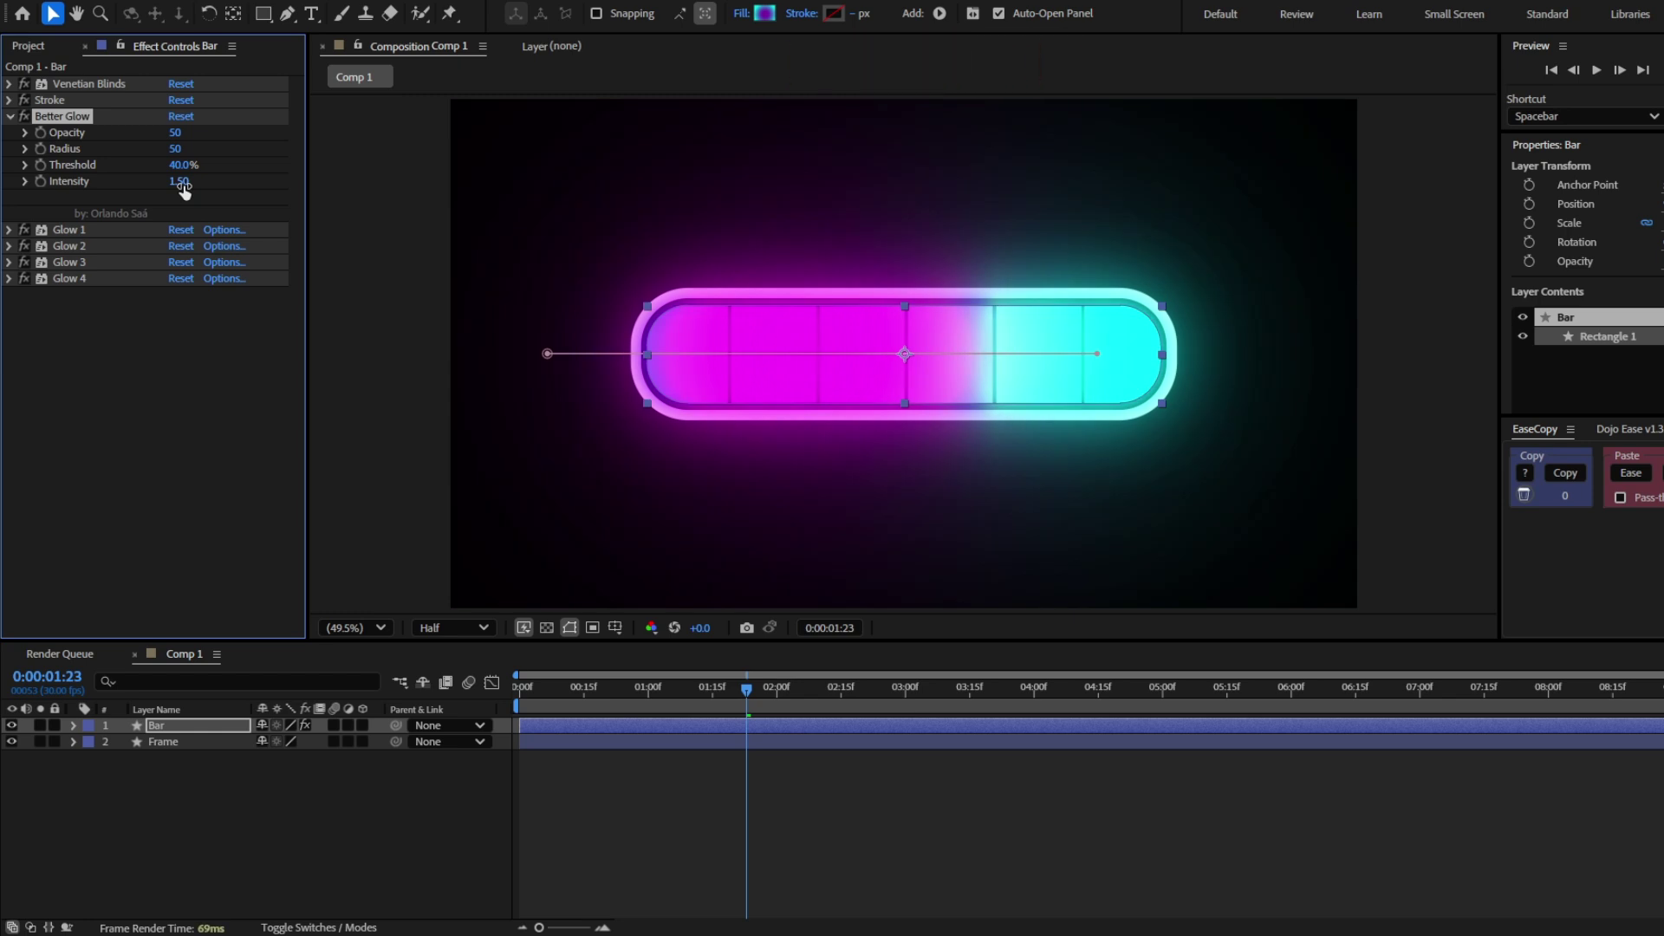
Set the glow Opacity to 40 and Radius to 100, then preview the bar from the start
left_click(176, 133)
type("40")
key("Return")
left_click(176, 148)
type("1")
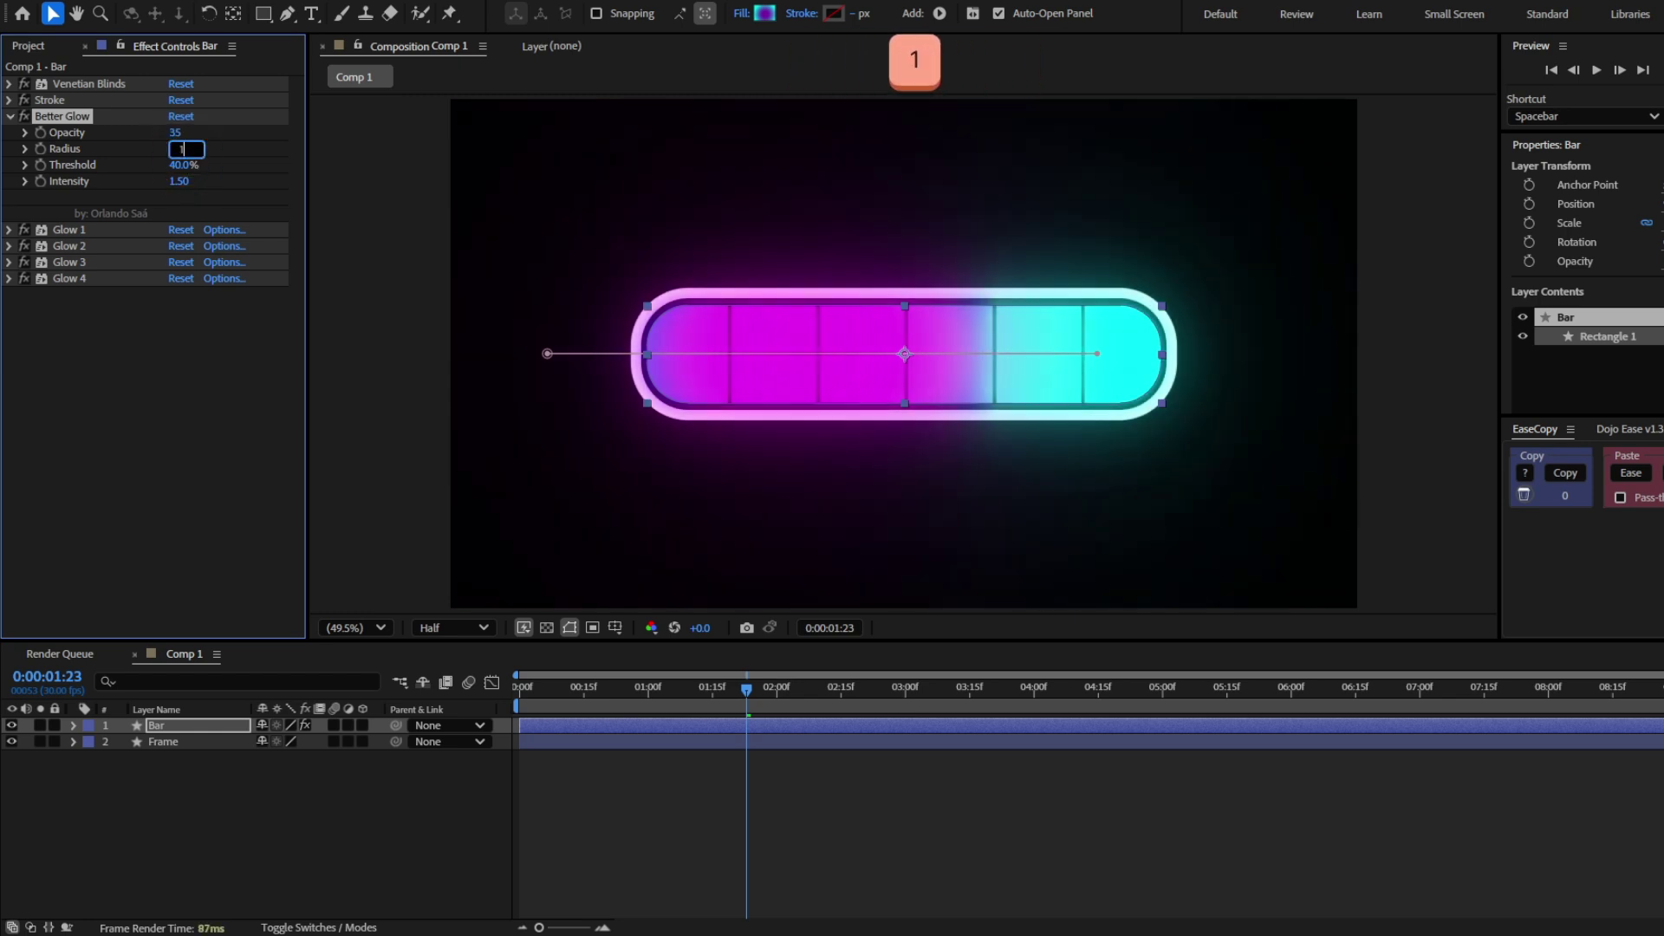
type("00")
key("Return")
left_click(518, 691)
key("space")
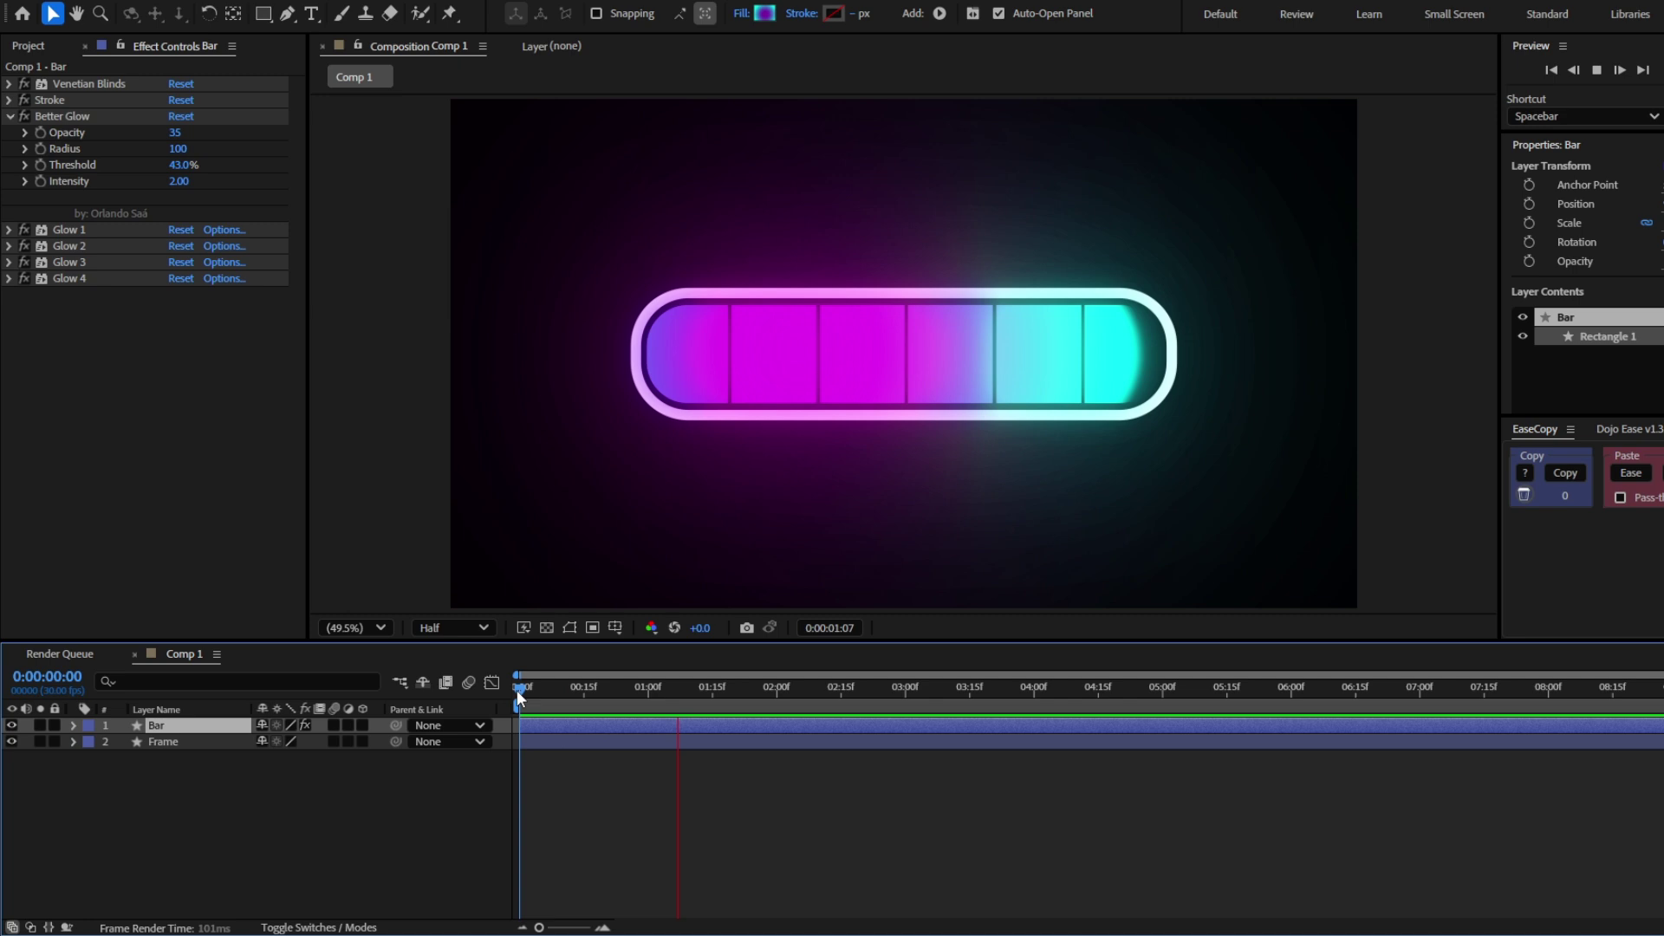
key("space")
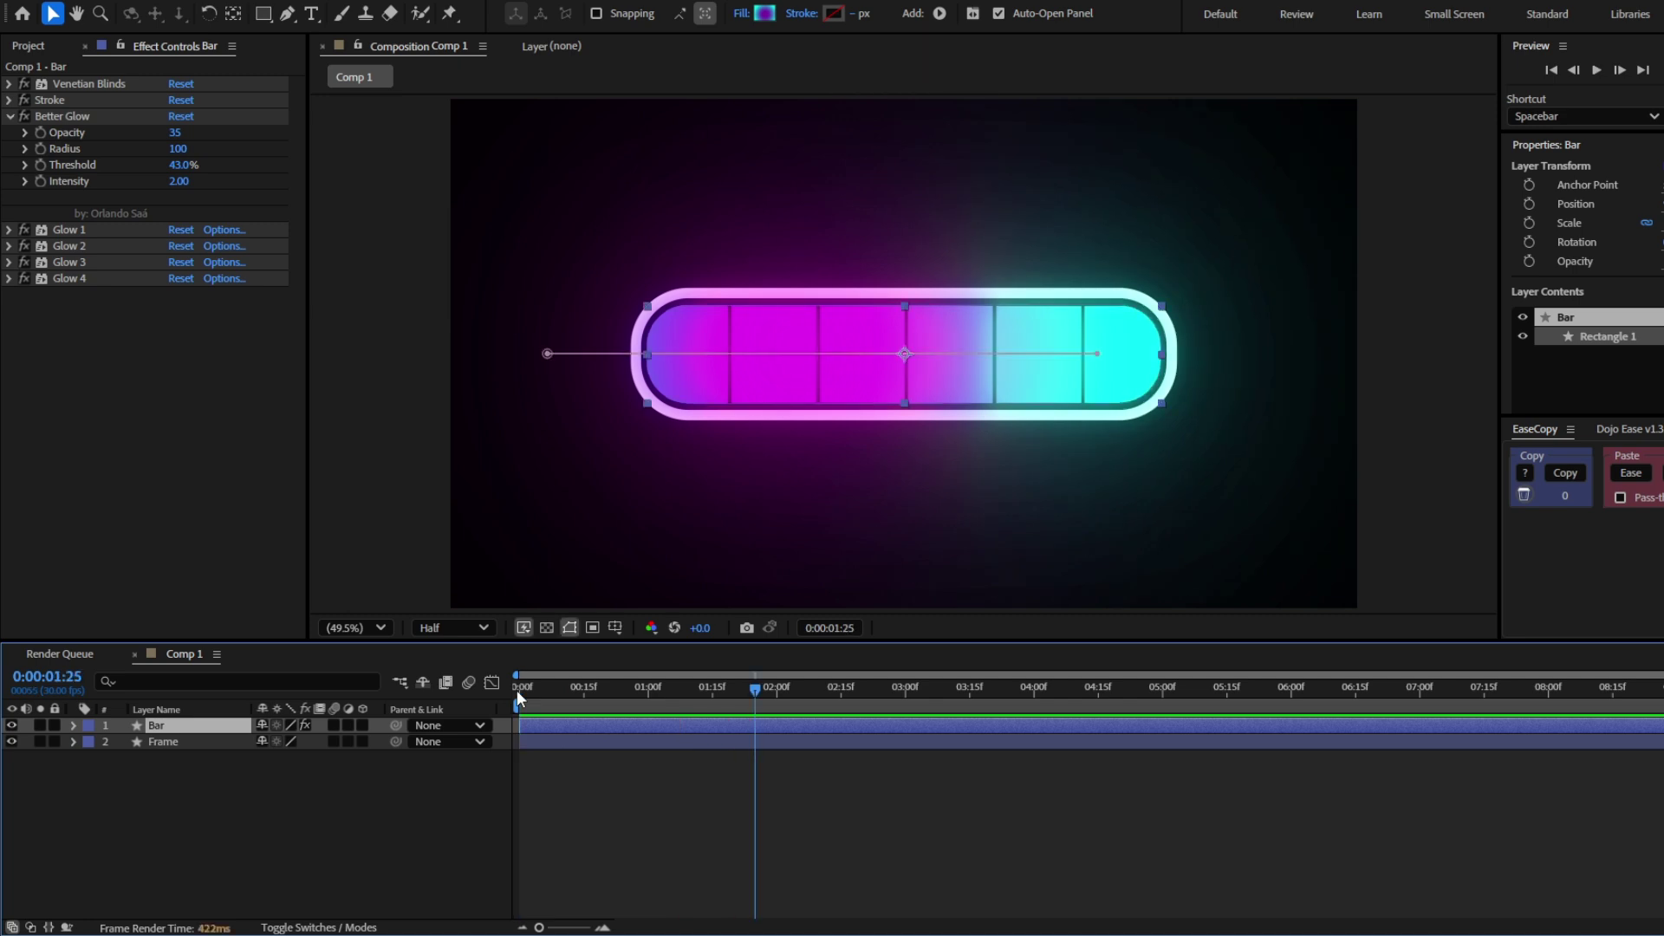
Create a '100%' text layer below the bar
left_click(314, 12)
left_click(907, 494)
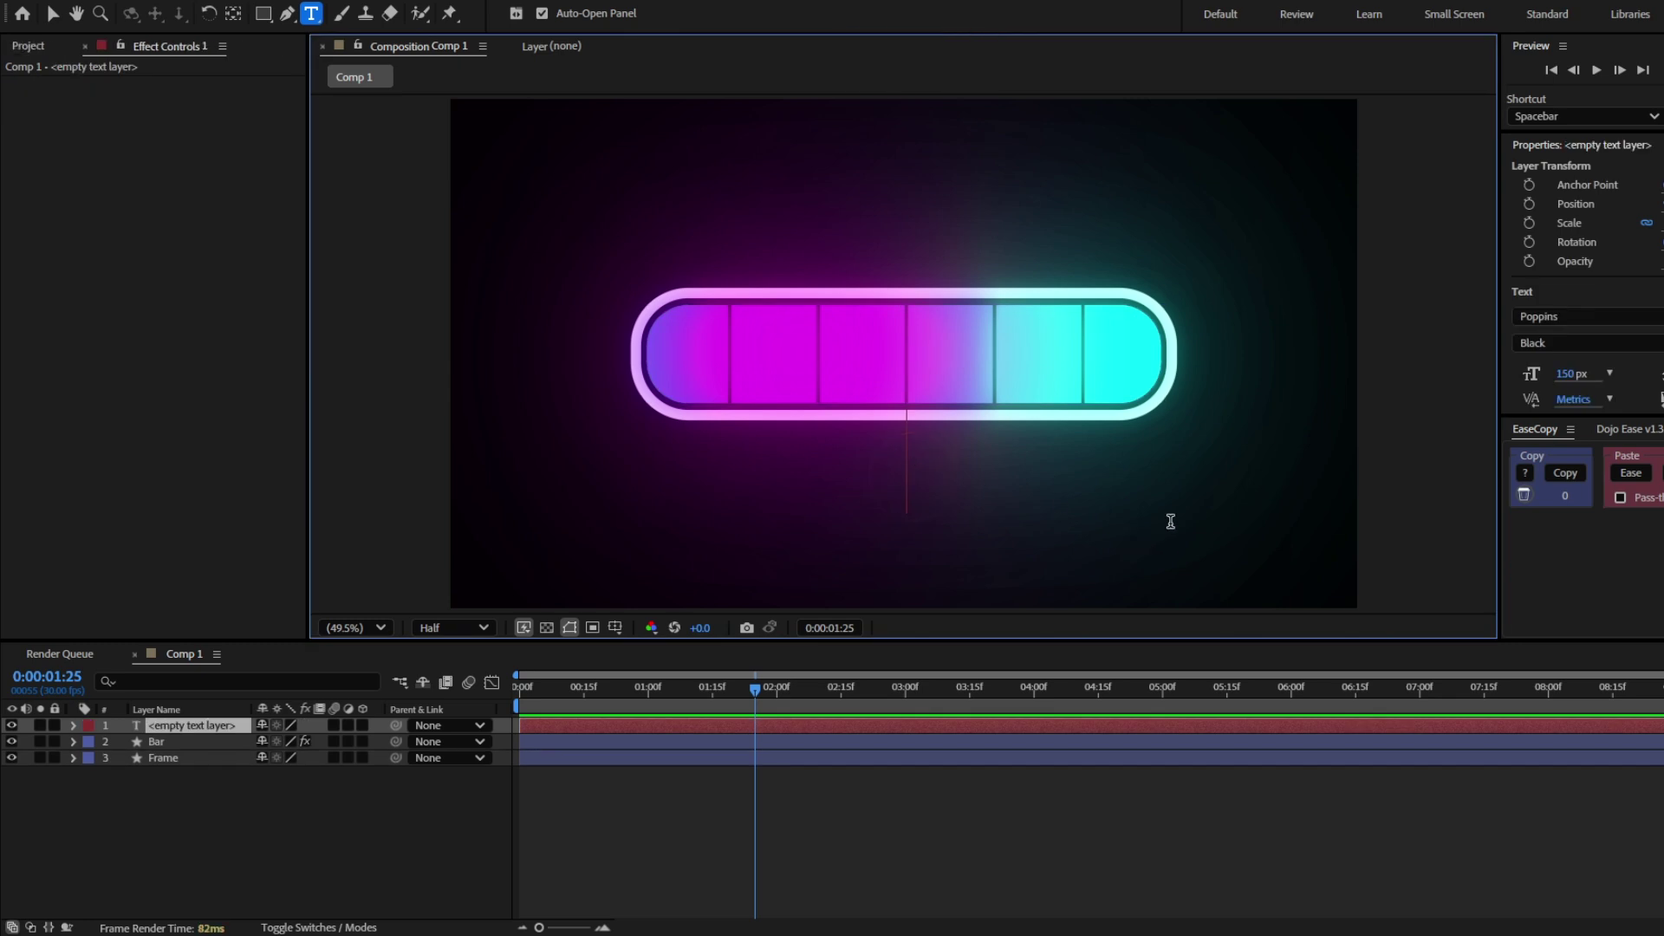
type("100%")
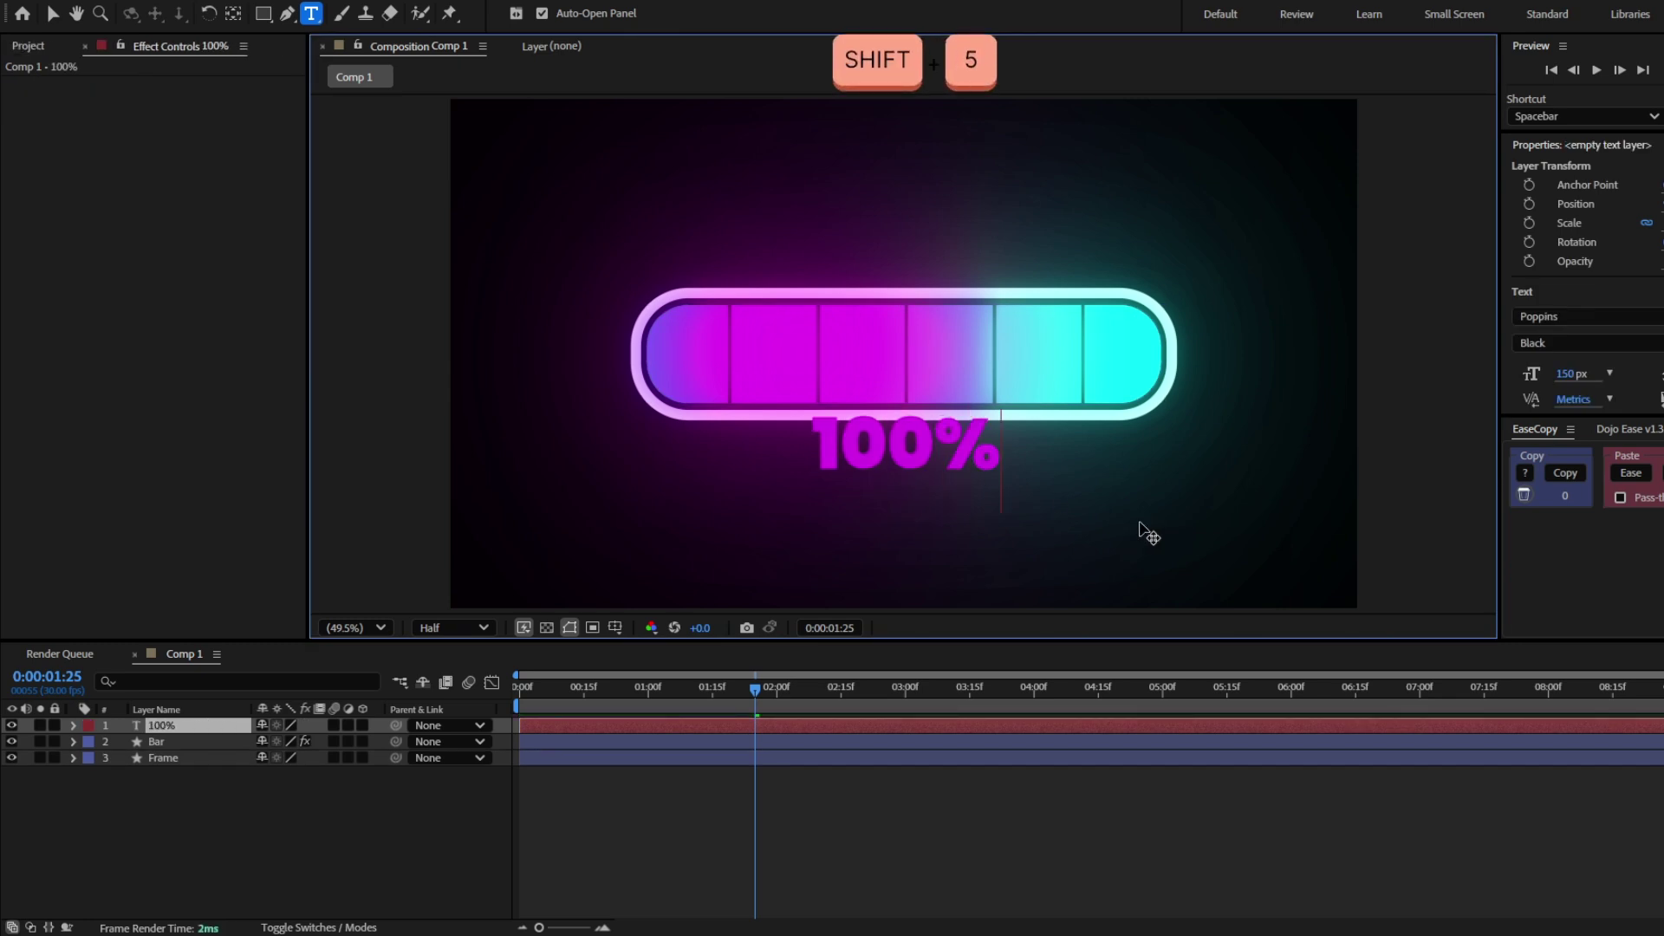
key("Escape")
key("v")
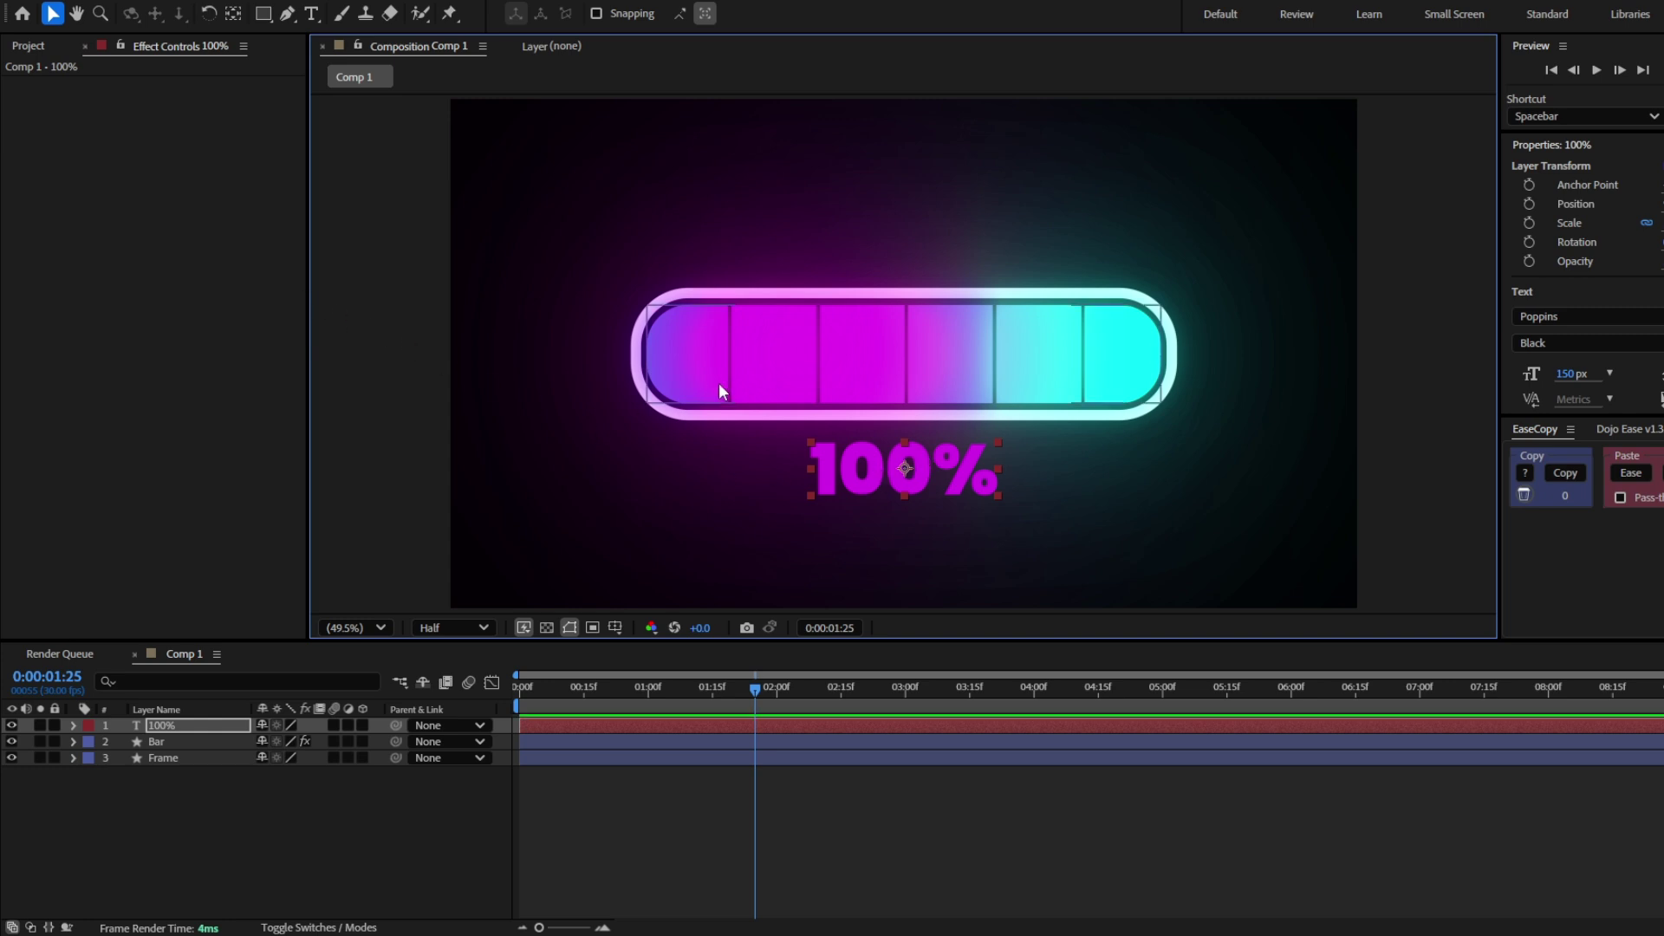
Add a Slider Control effect to the 100% text layer
key("ctrl+space")
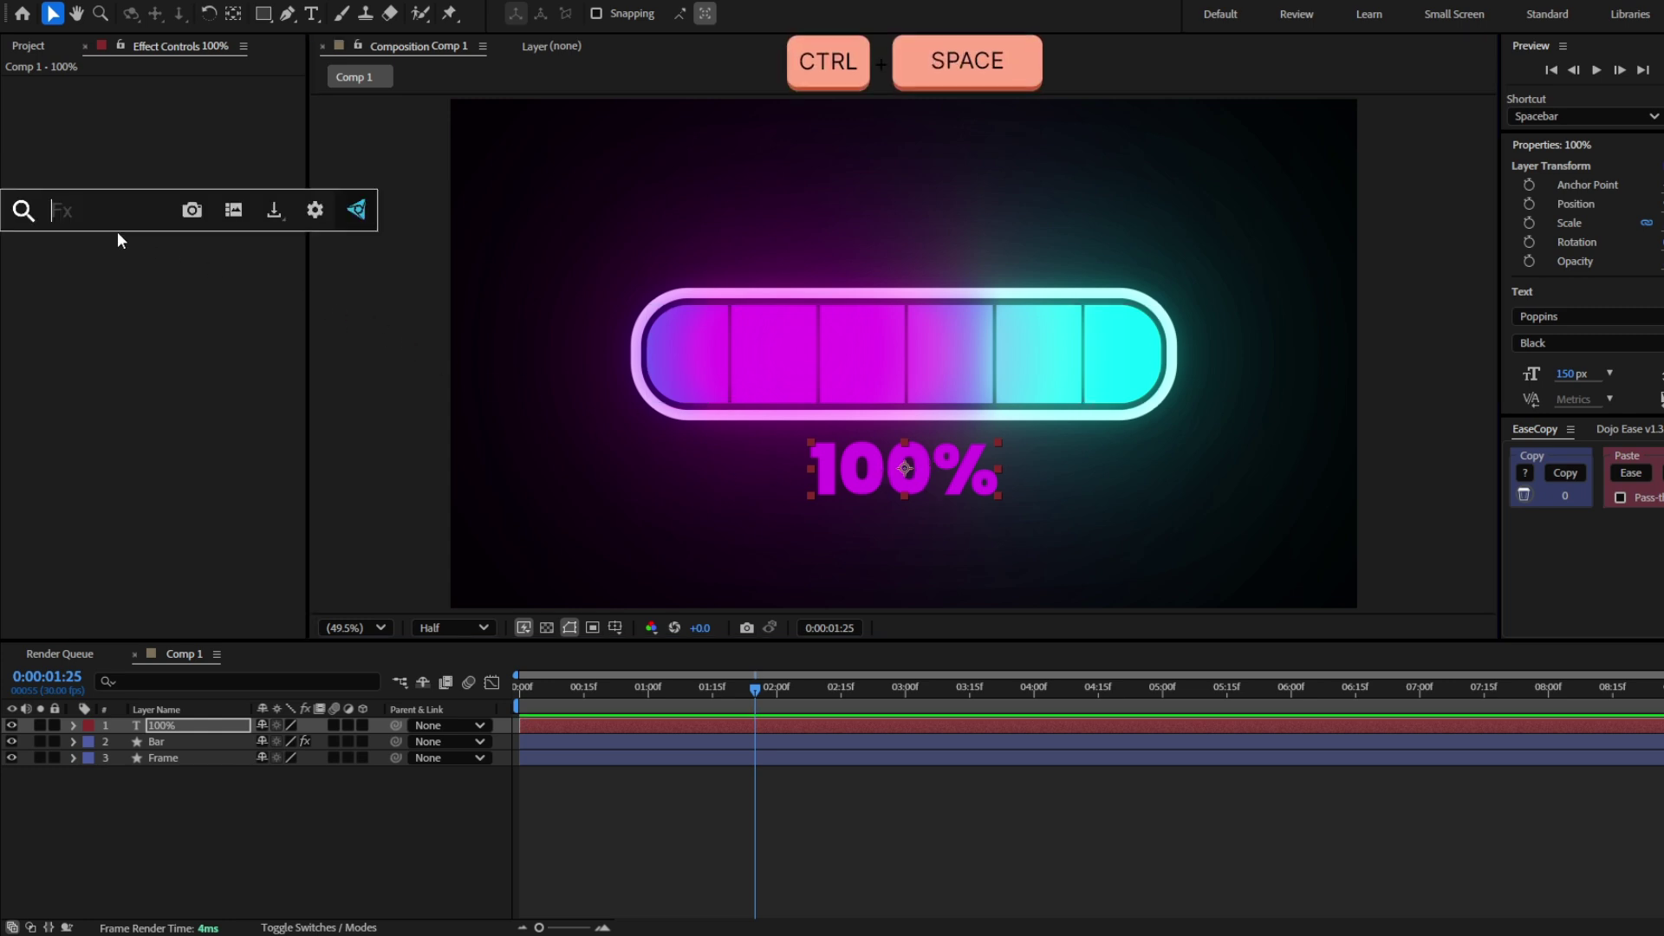
type("slider contro")
key("Return")
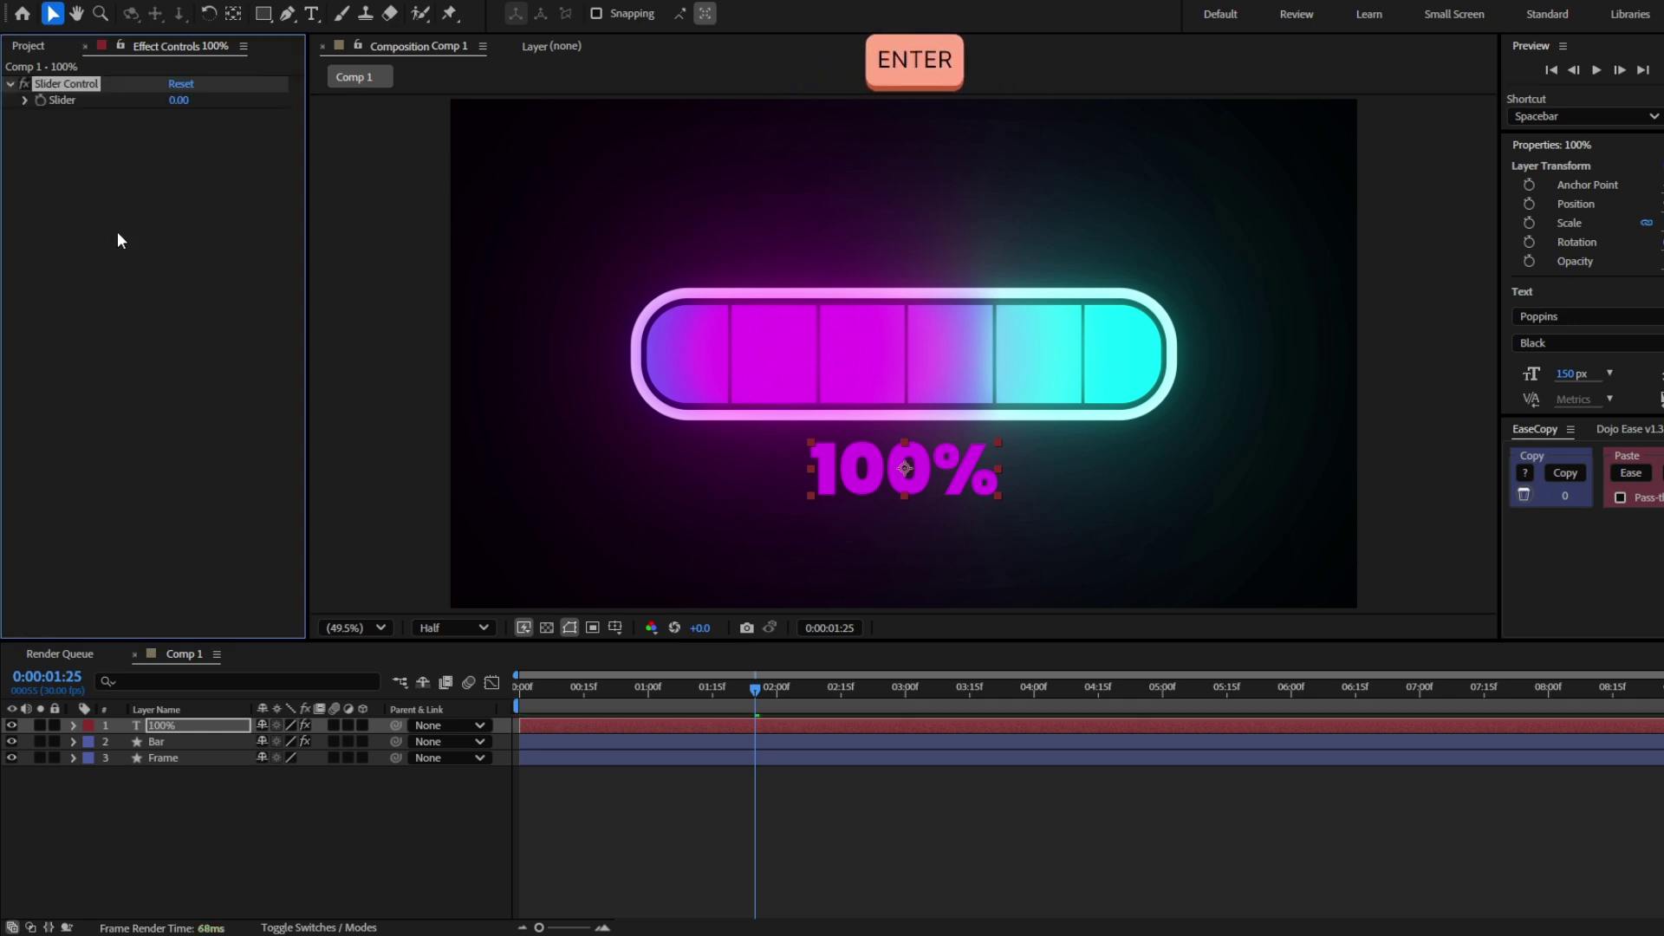
Pick-whip the 100% layer's Slider to the Bar's Stroke End and scrub to confirm it reads 88.08
left_click(189, 743)
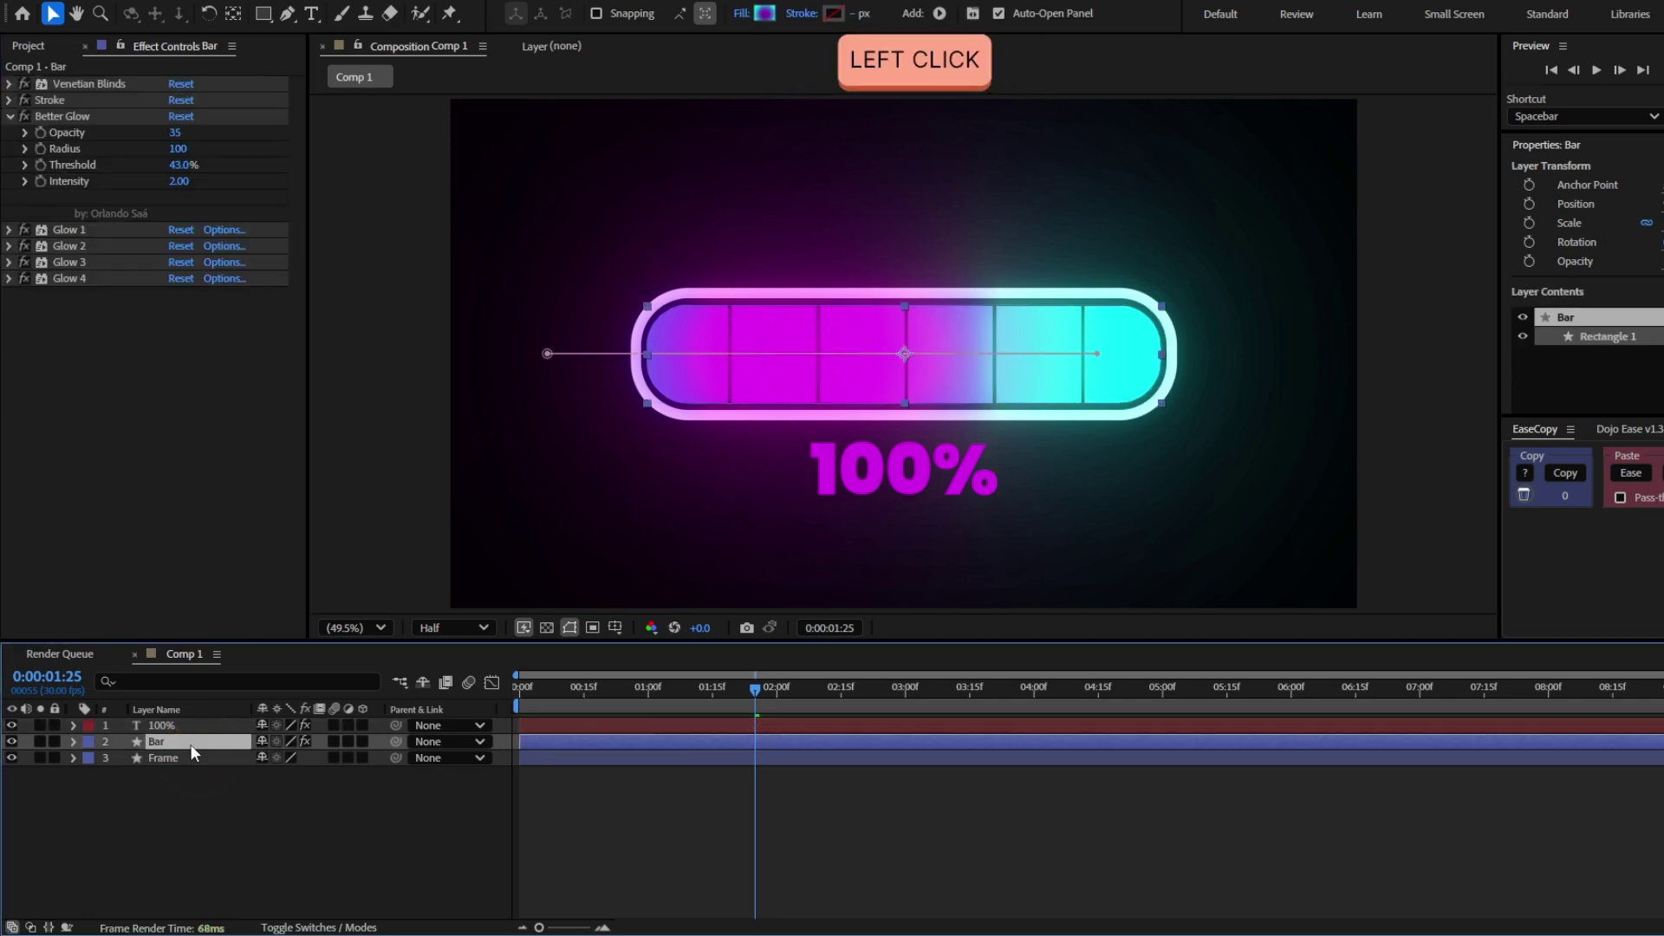
key("Home")
key("u")
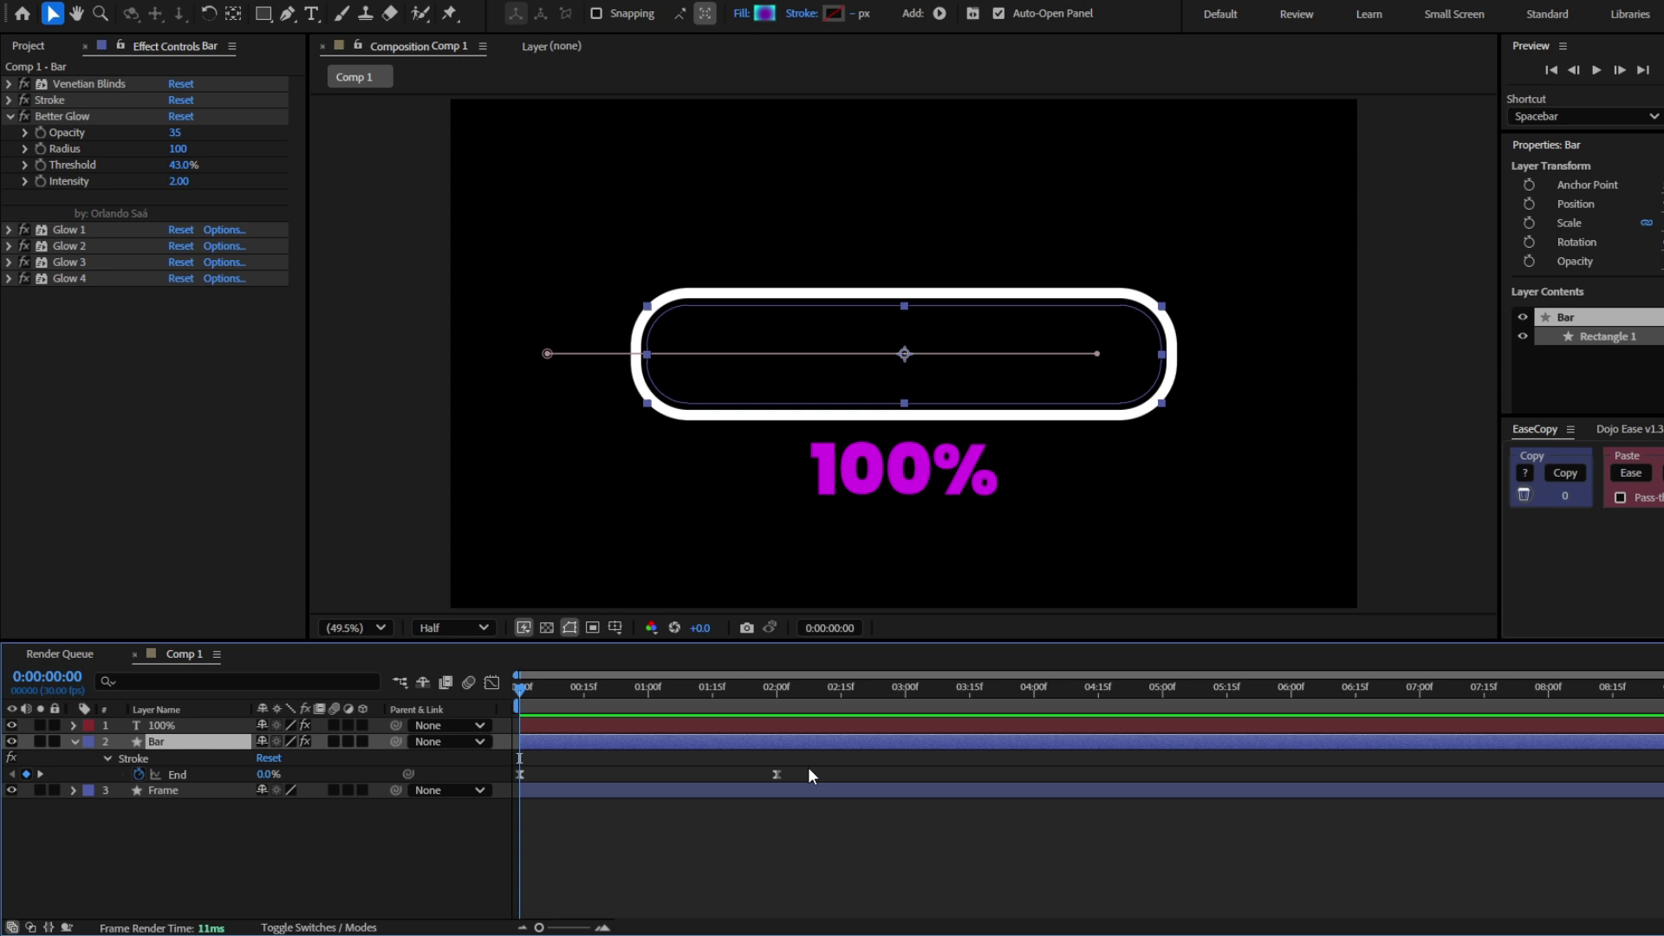
left_click(689, 730)
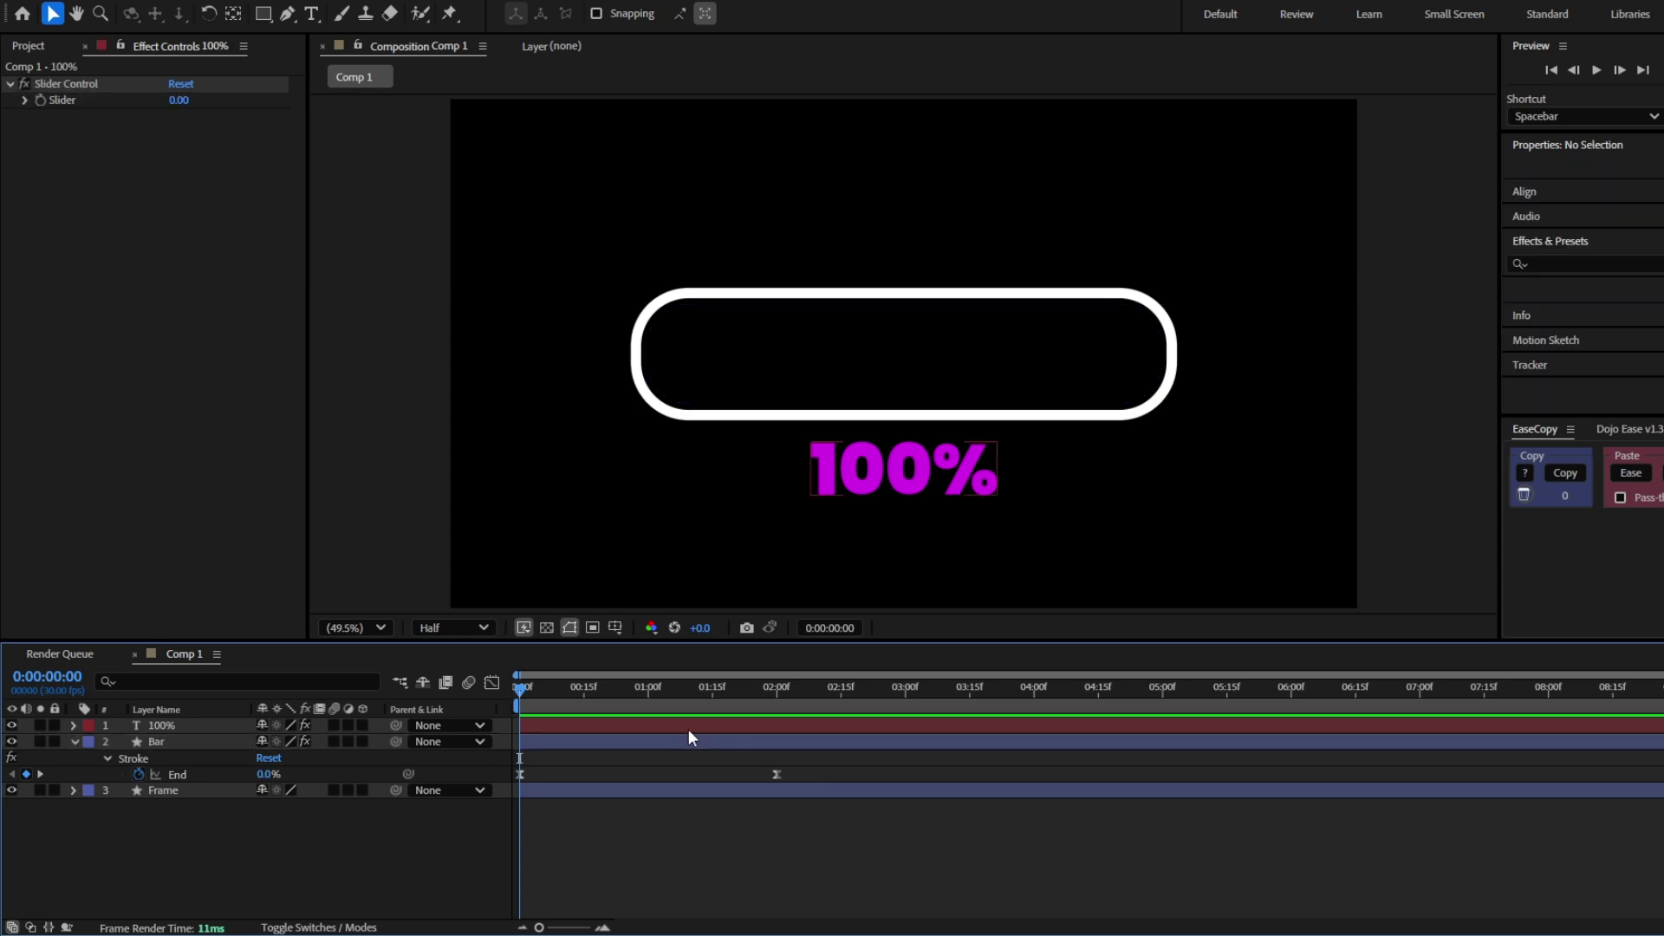
left_click(70, 102)
scroll(184, 784, "down", 1)
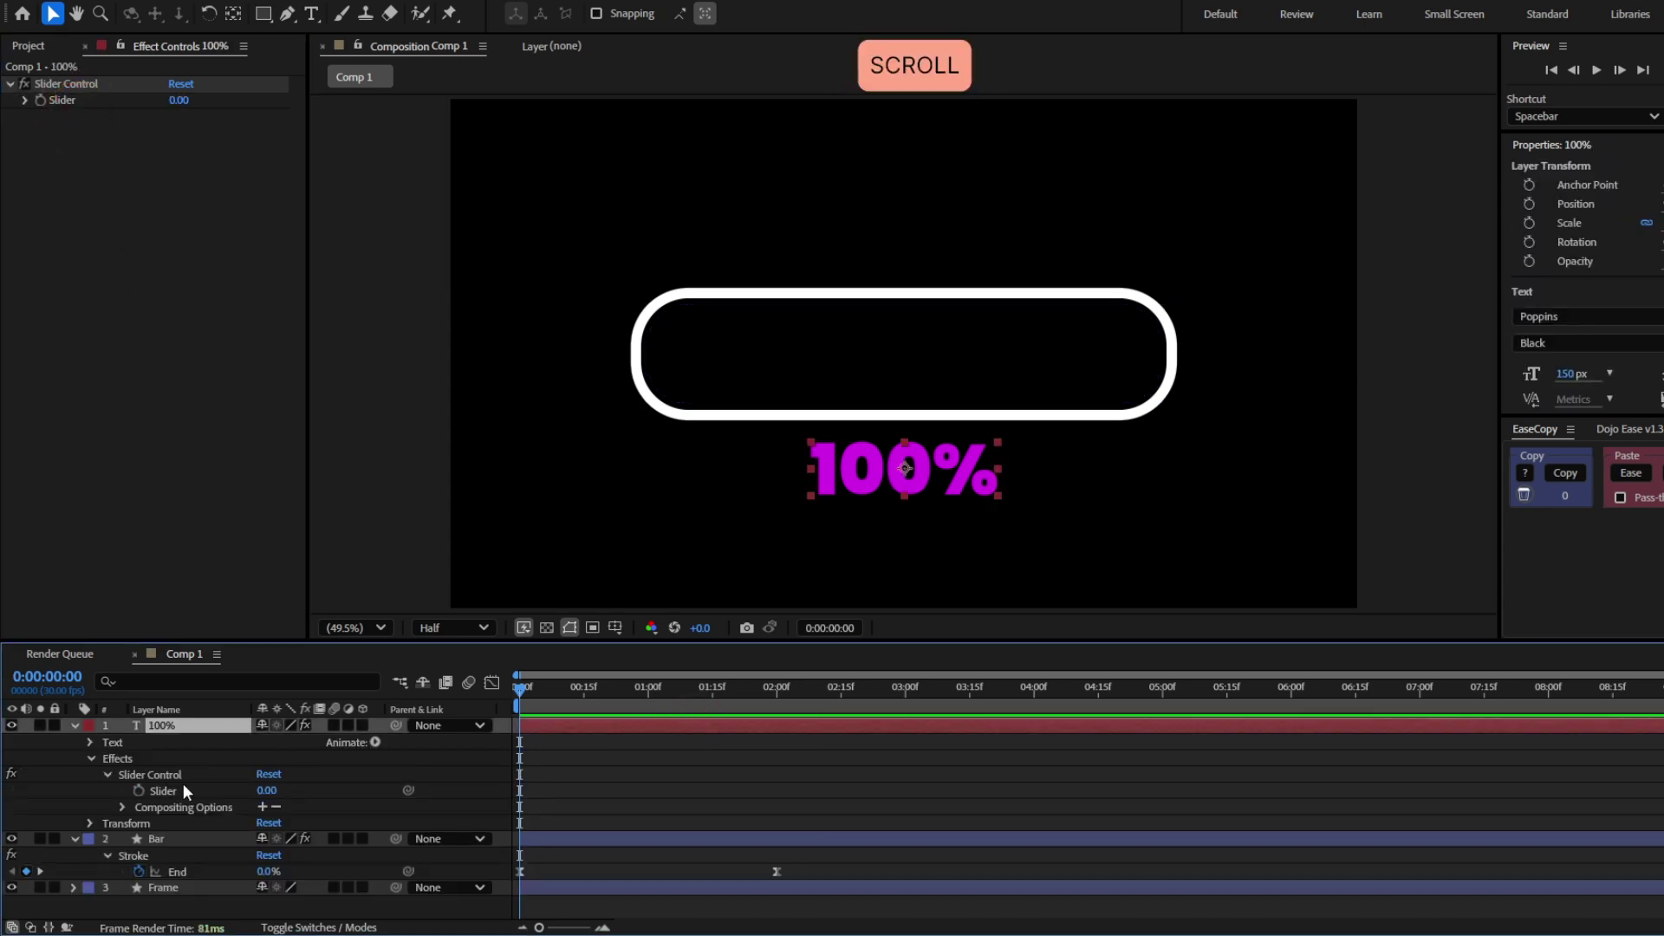
left_click(191, 774)
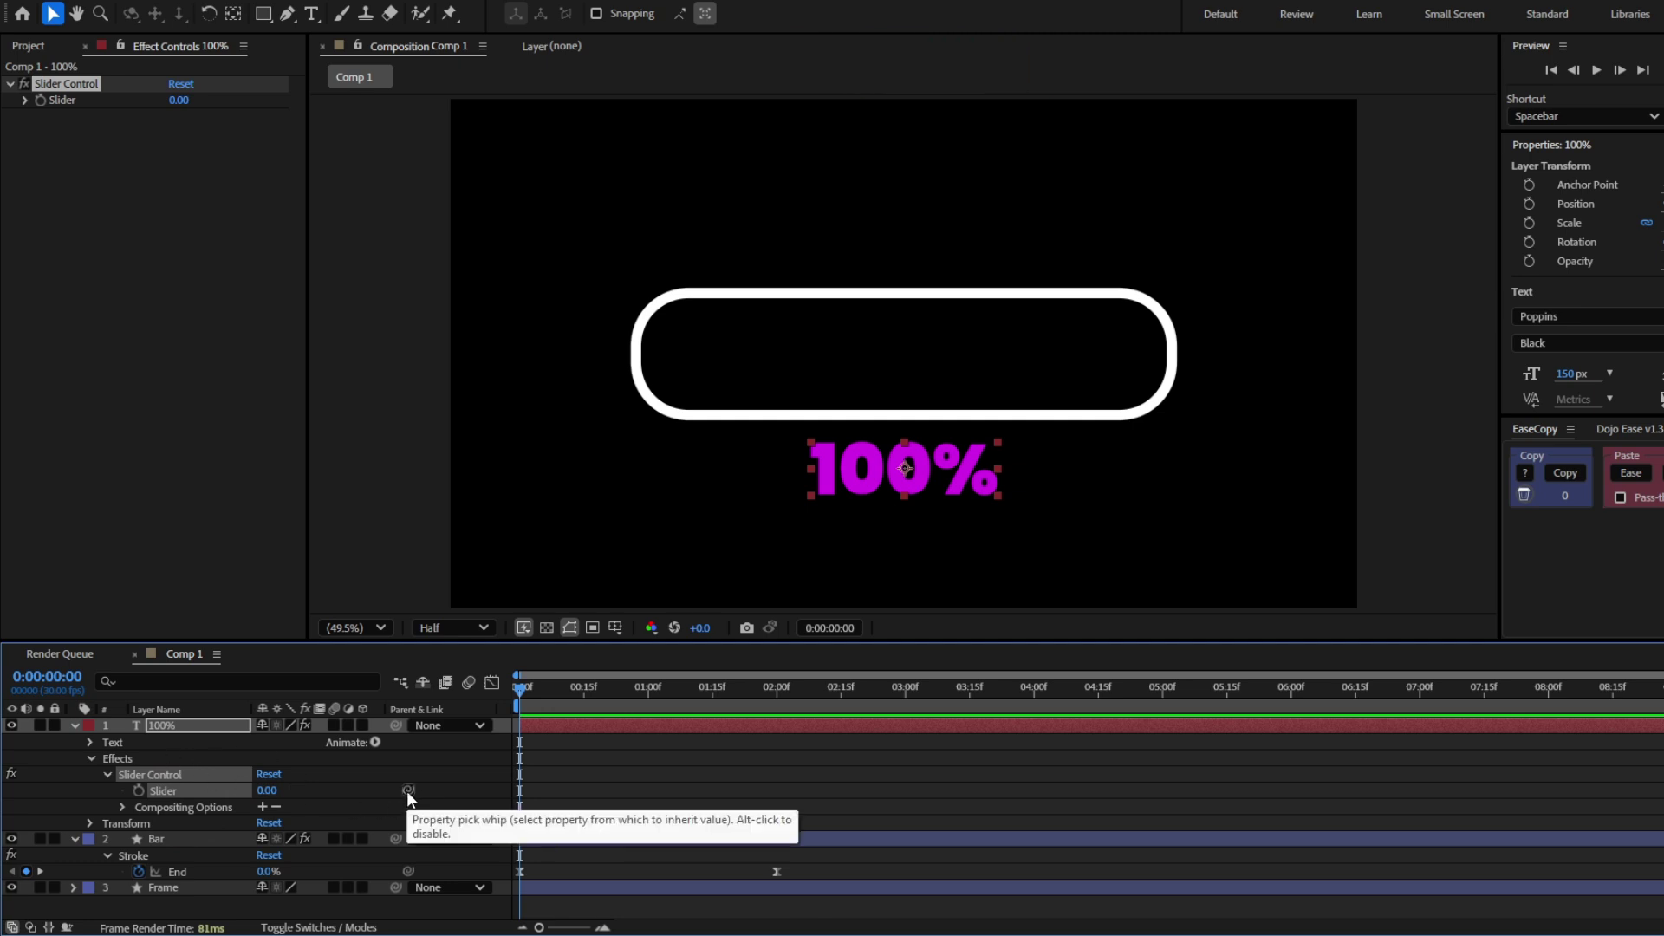
left_click_drag(408, 790, 189, 872)
mouse_move(520, 689)
left_mouse_down()
mouse_move(552, 736)
mouse_move(655, 767)
left_mouse_up()
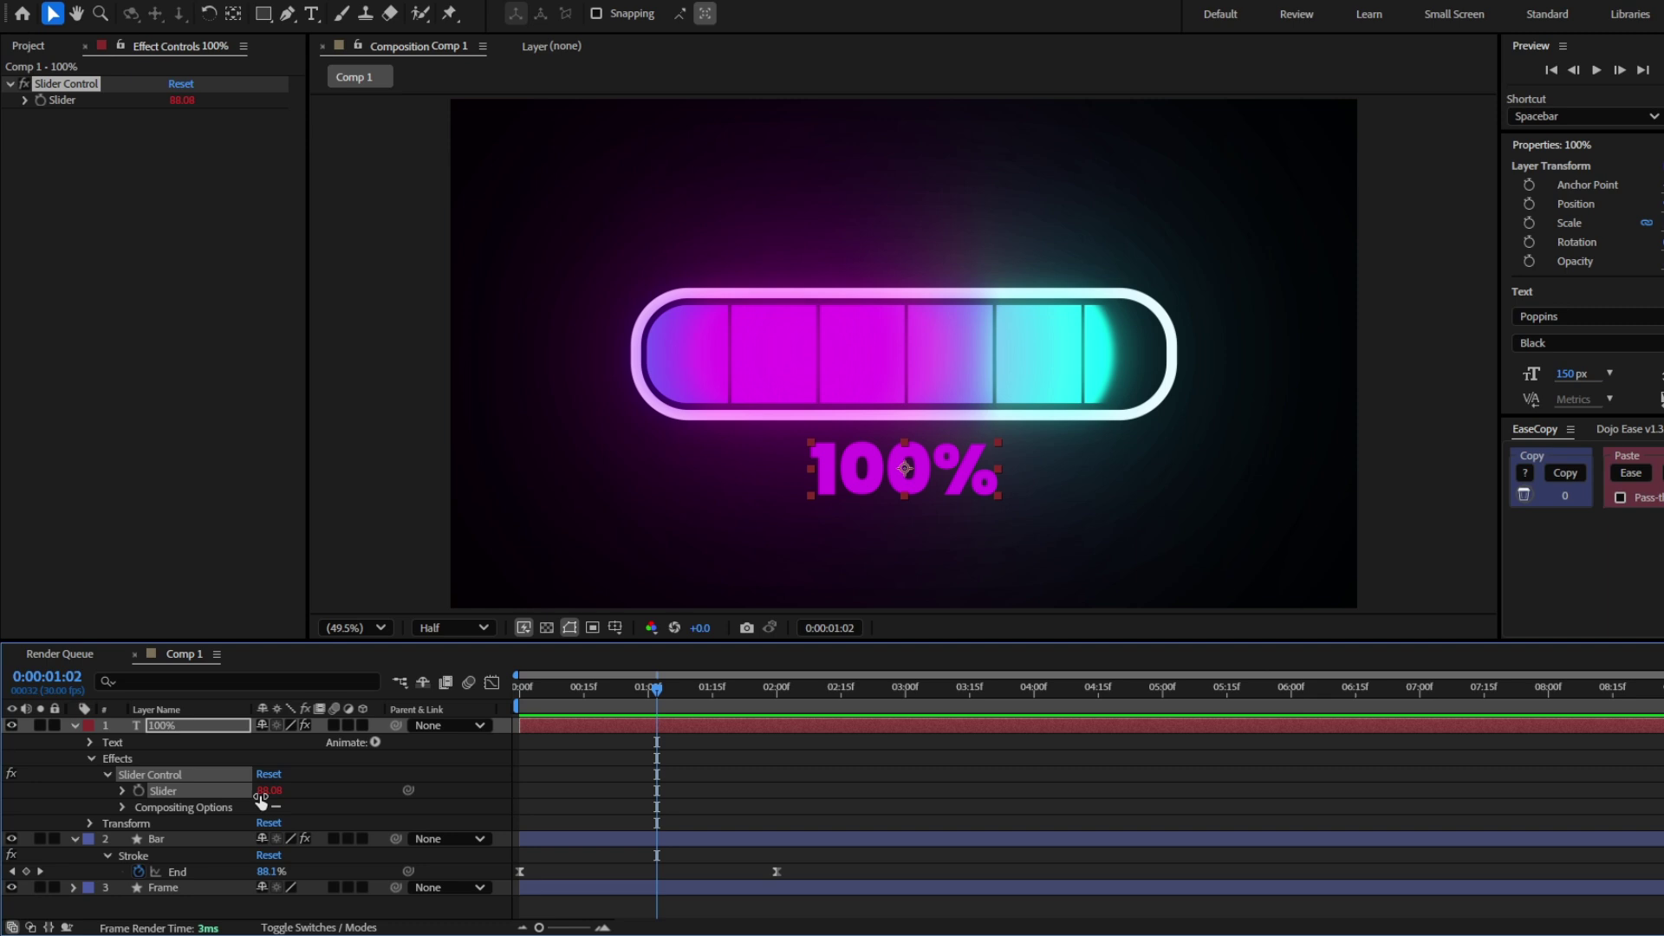
Add a Source Text expression on the counter linked to the Slider Control's Slider value
left_click(89, 742)
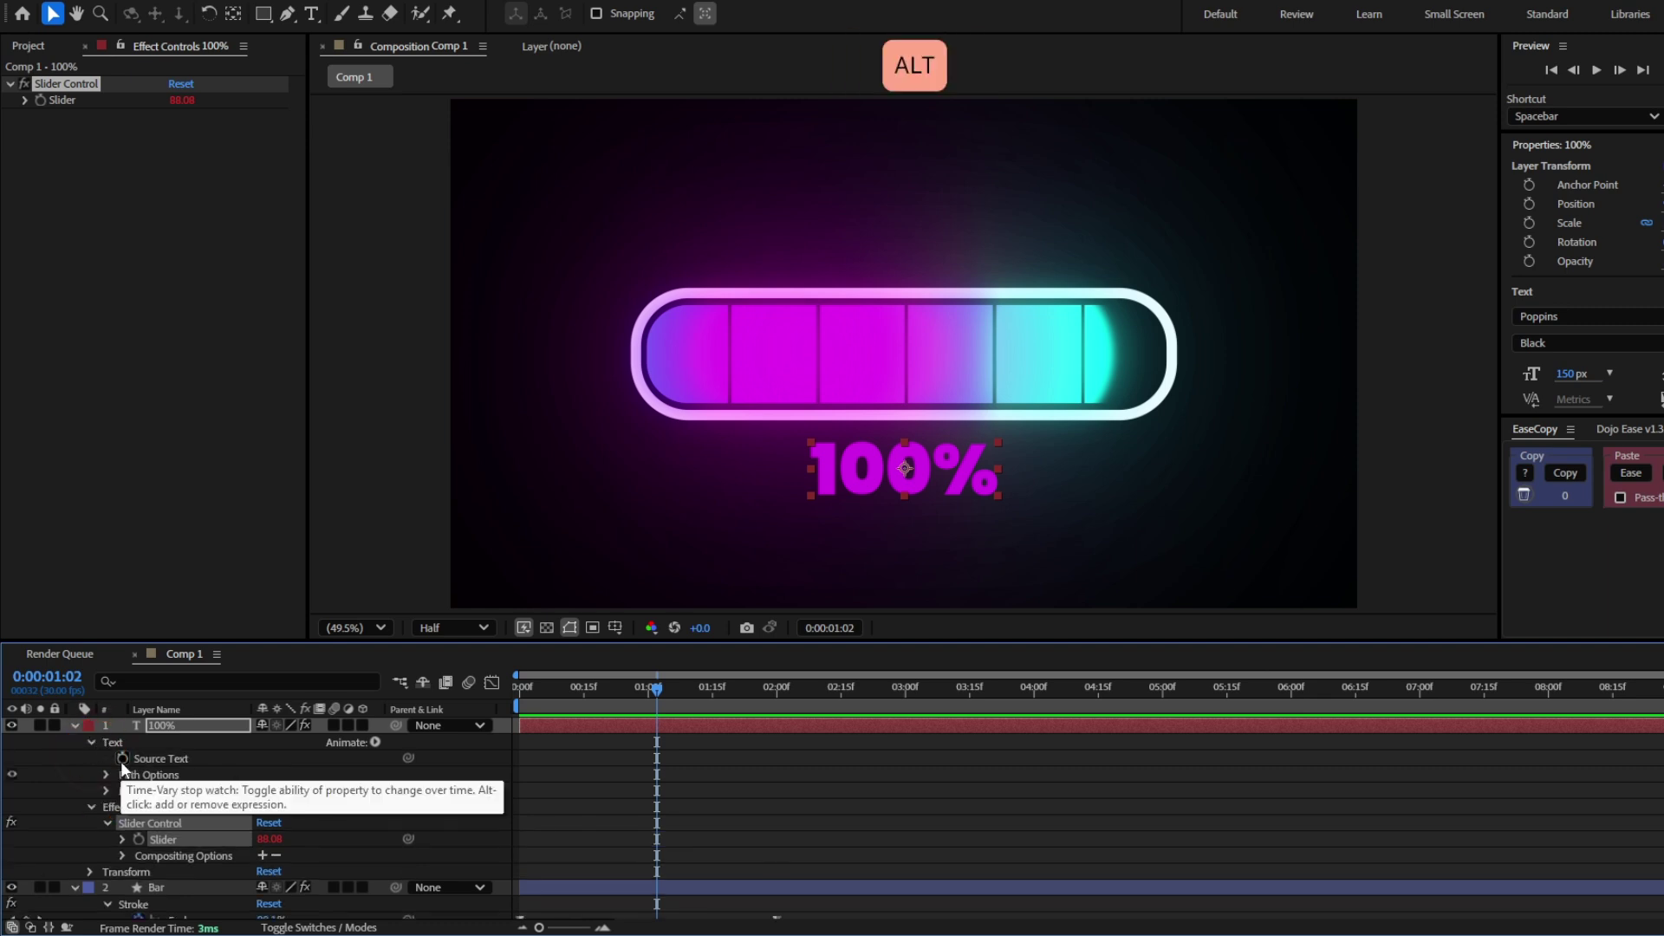
left_click(121, 759, "alt")
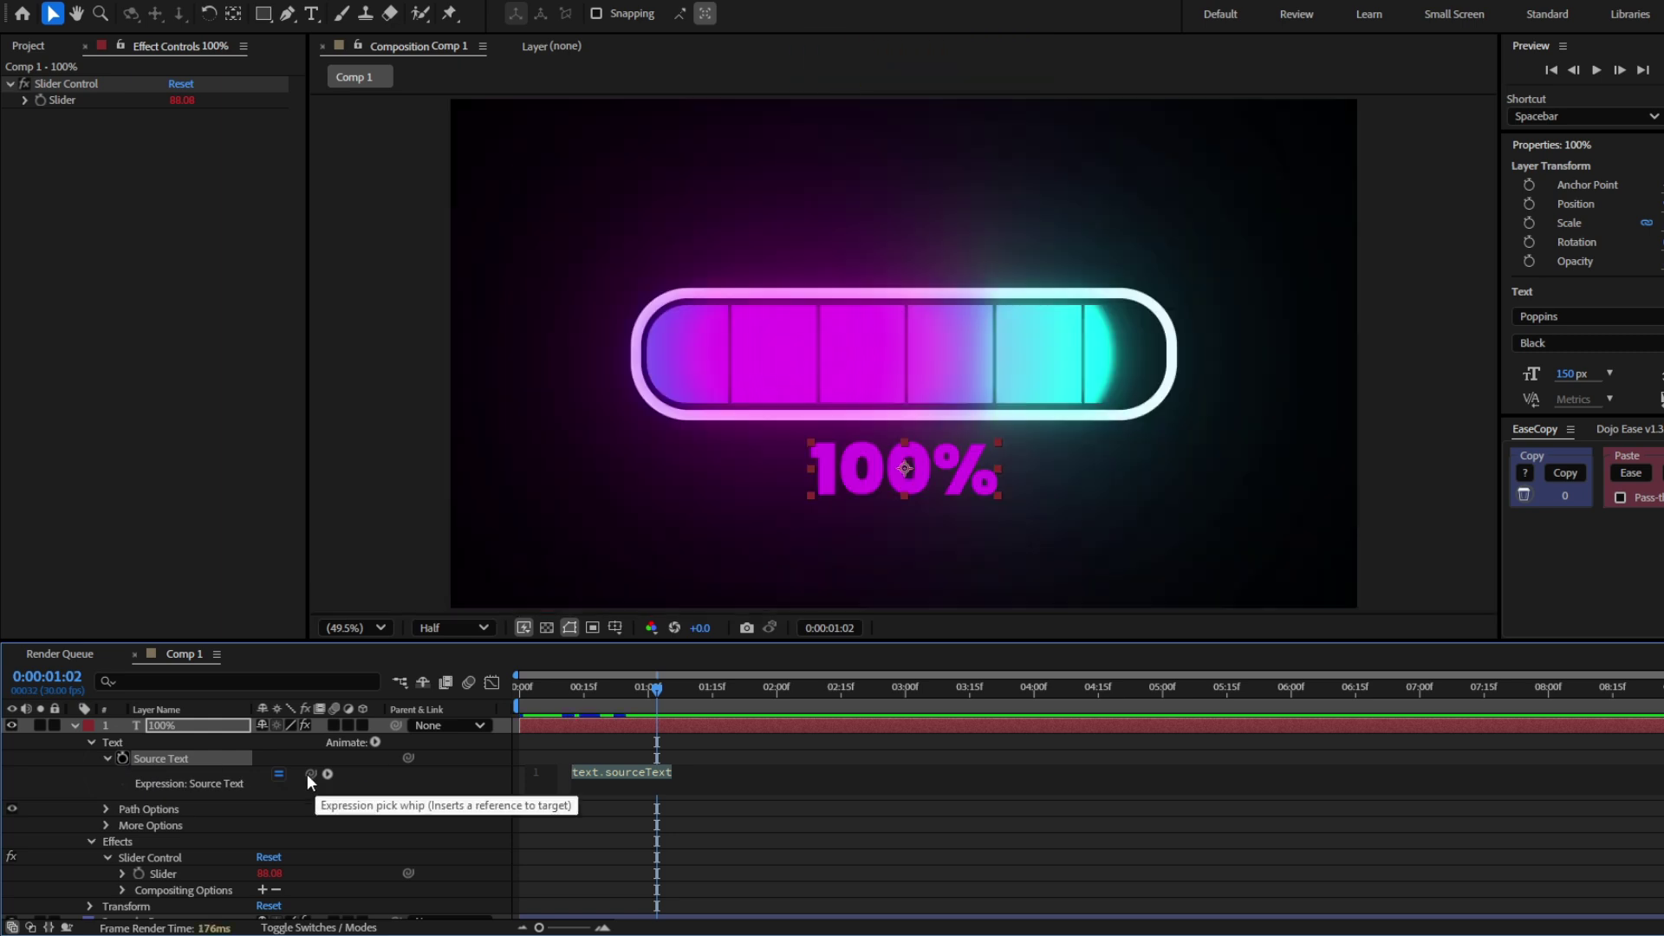
left_click_drag(311, 773, 198, 883)
left_click_drag(912, 693, 609, 711)
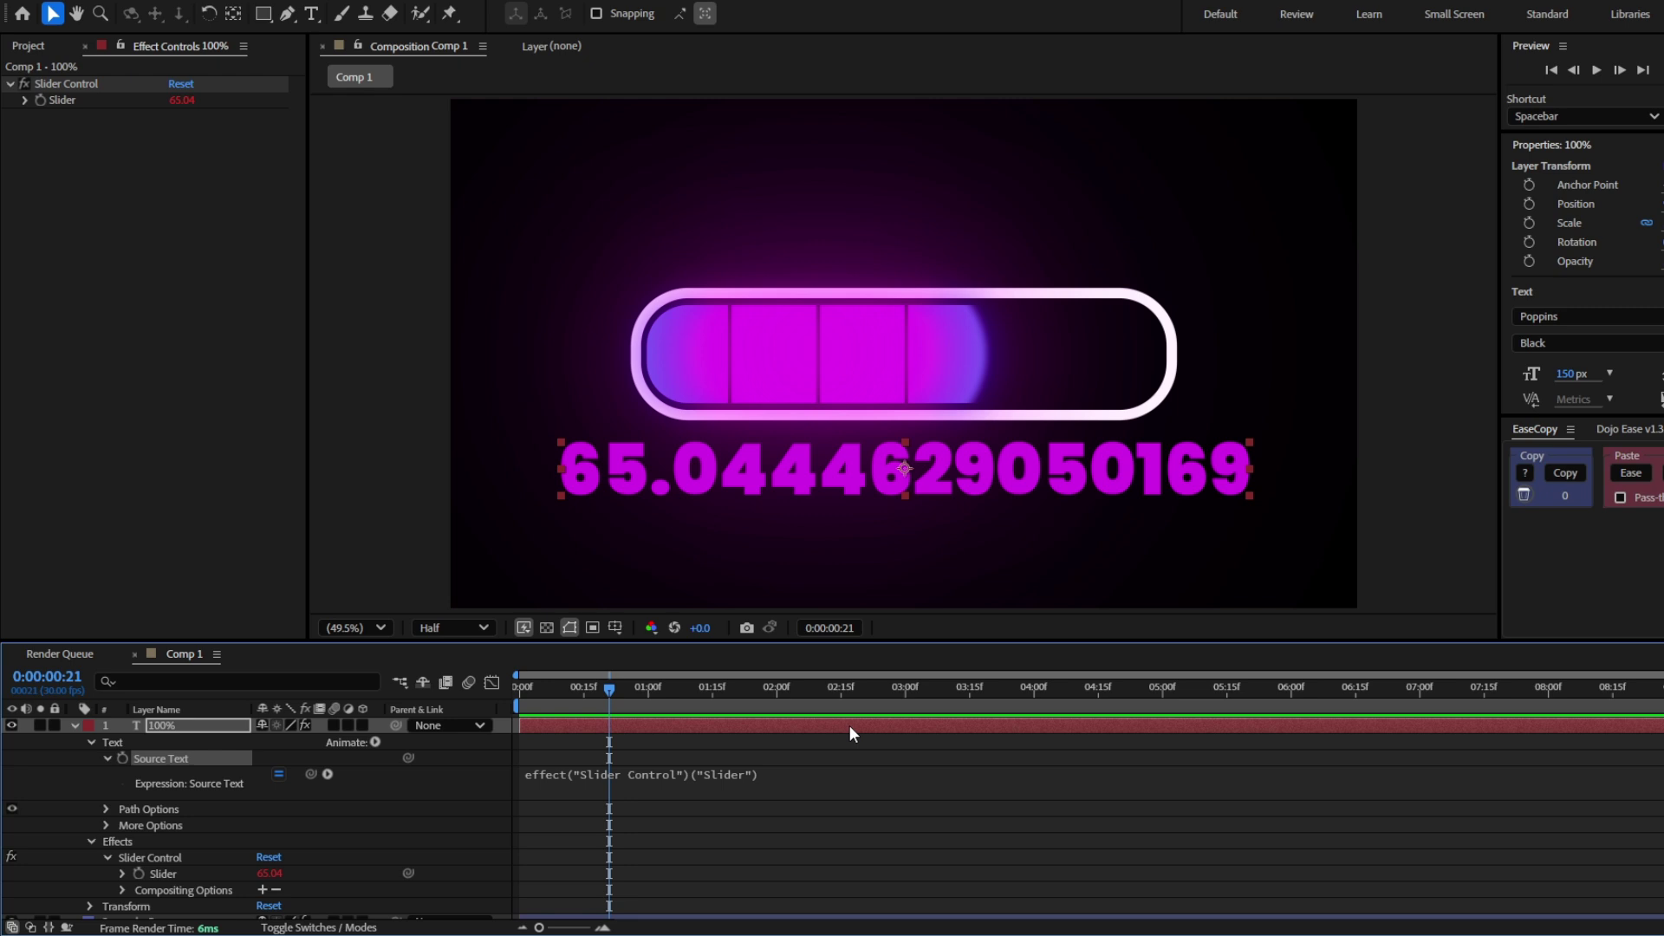
Append .value.toFixed(0) to the Source Text expression so the counter shows whole numbers
left_click(860, 782)
left_click(908, 777)
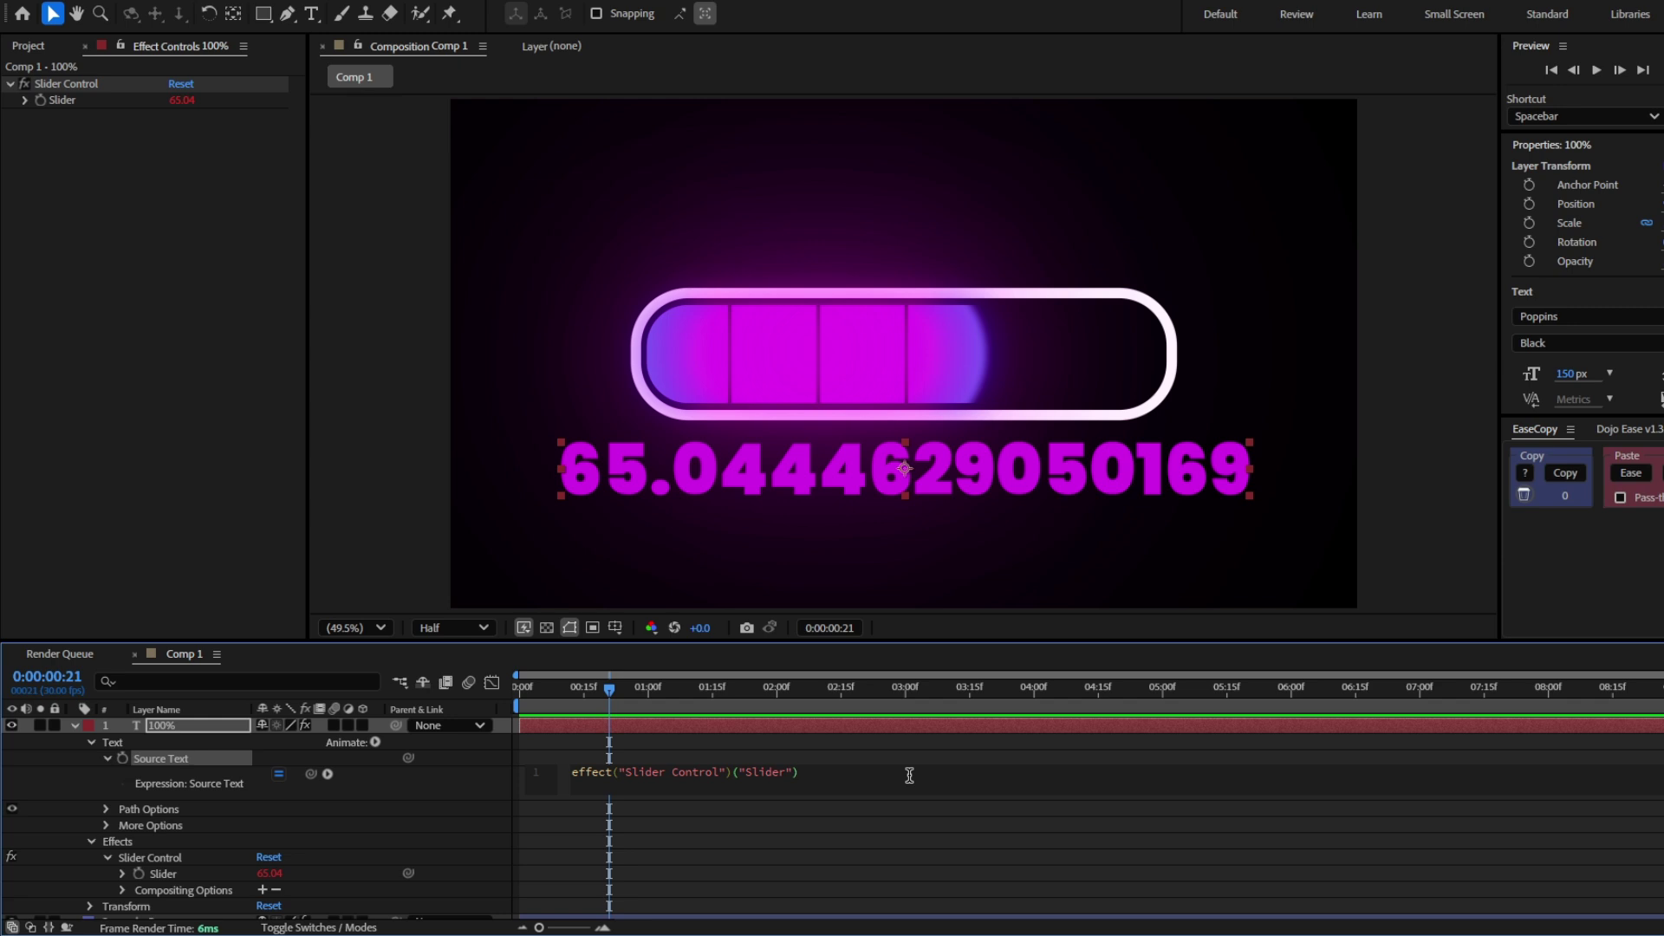
type(".value")
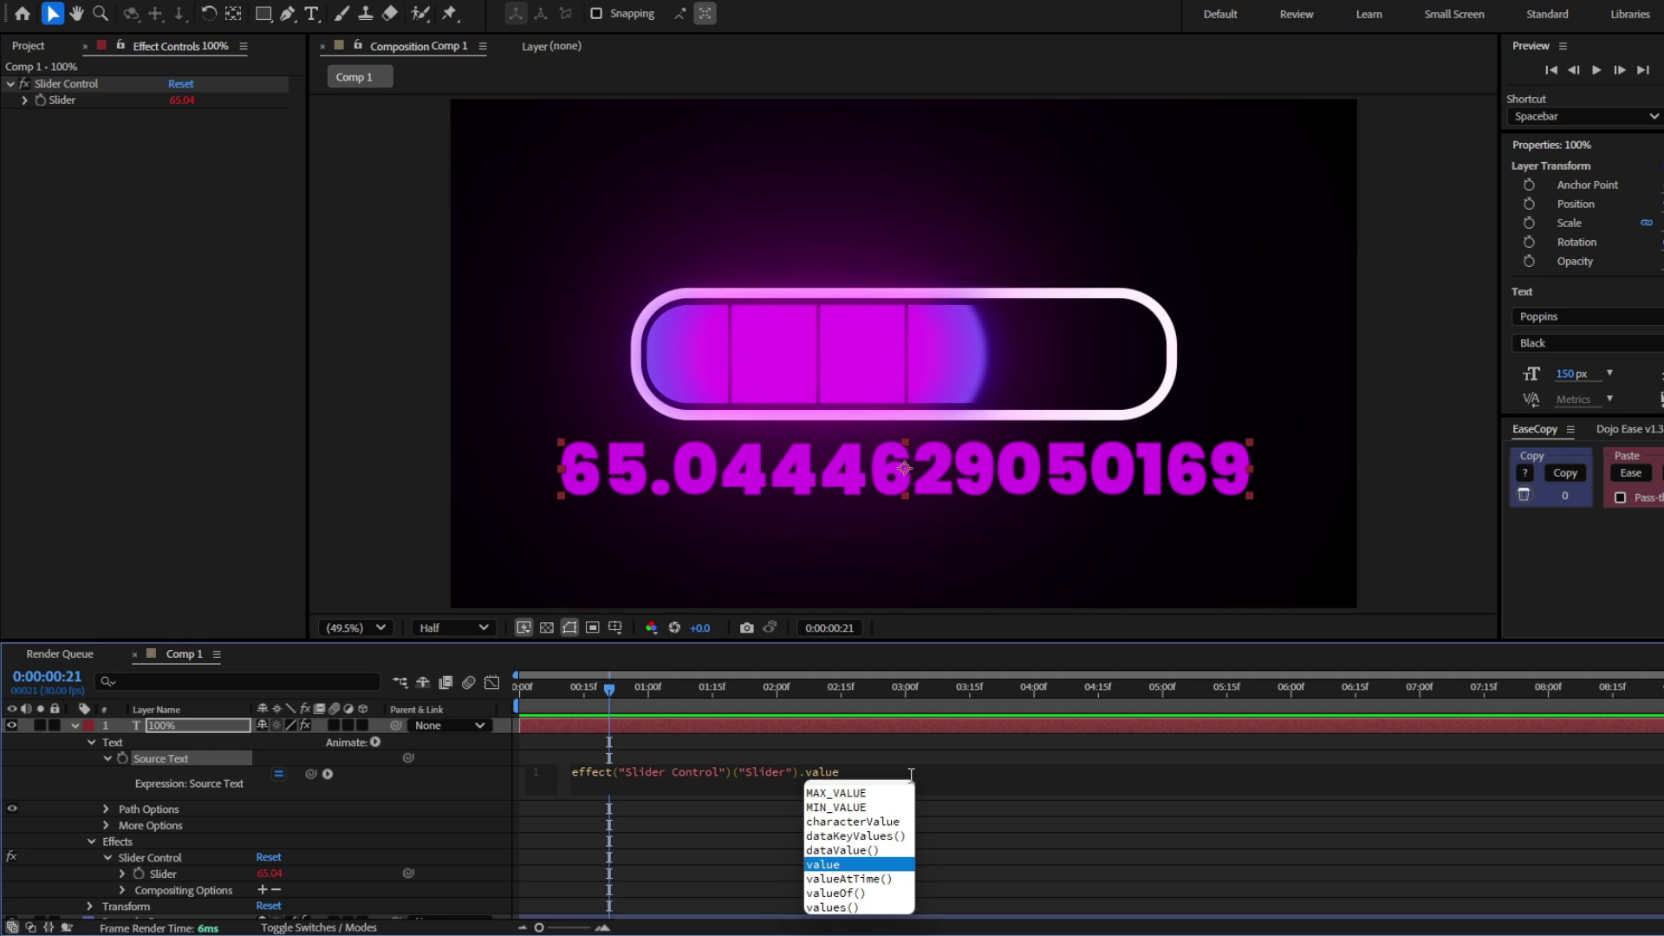
type(".toFixe")
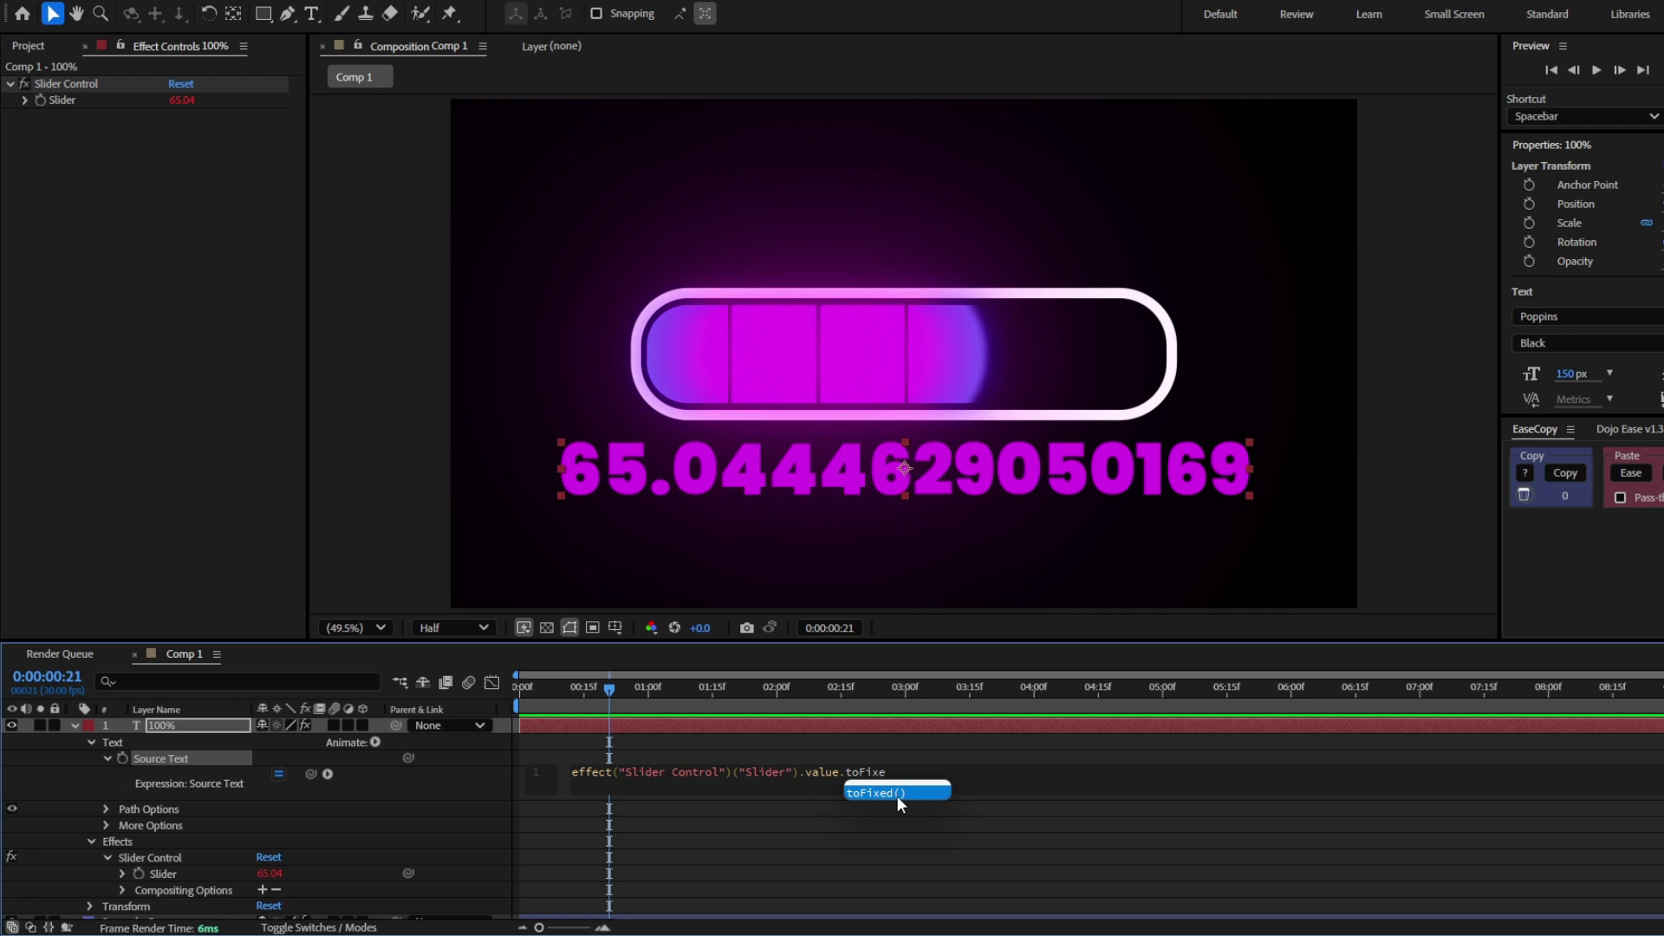
key("Return")
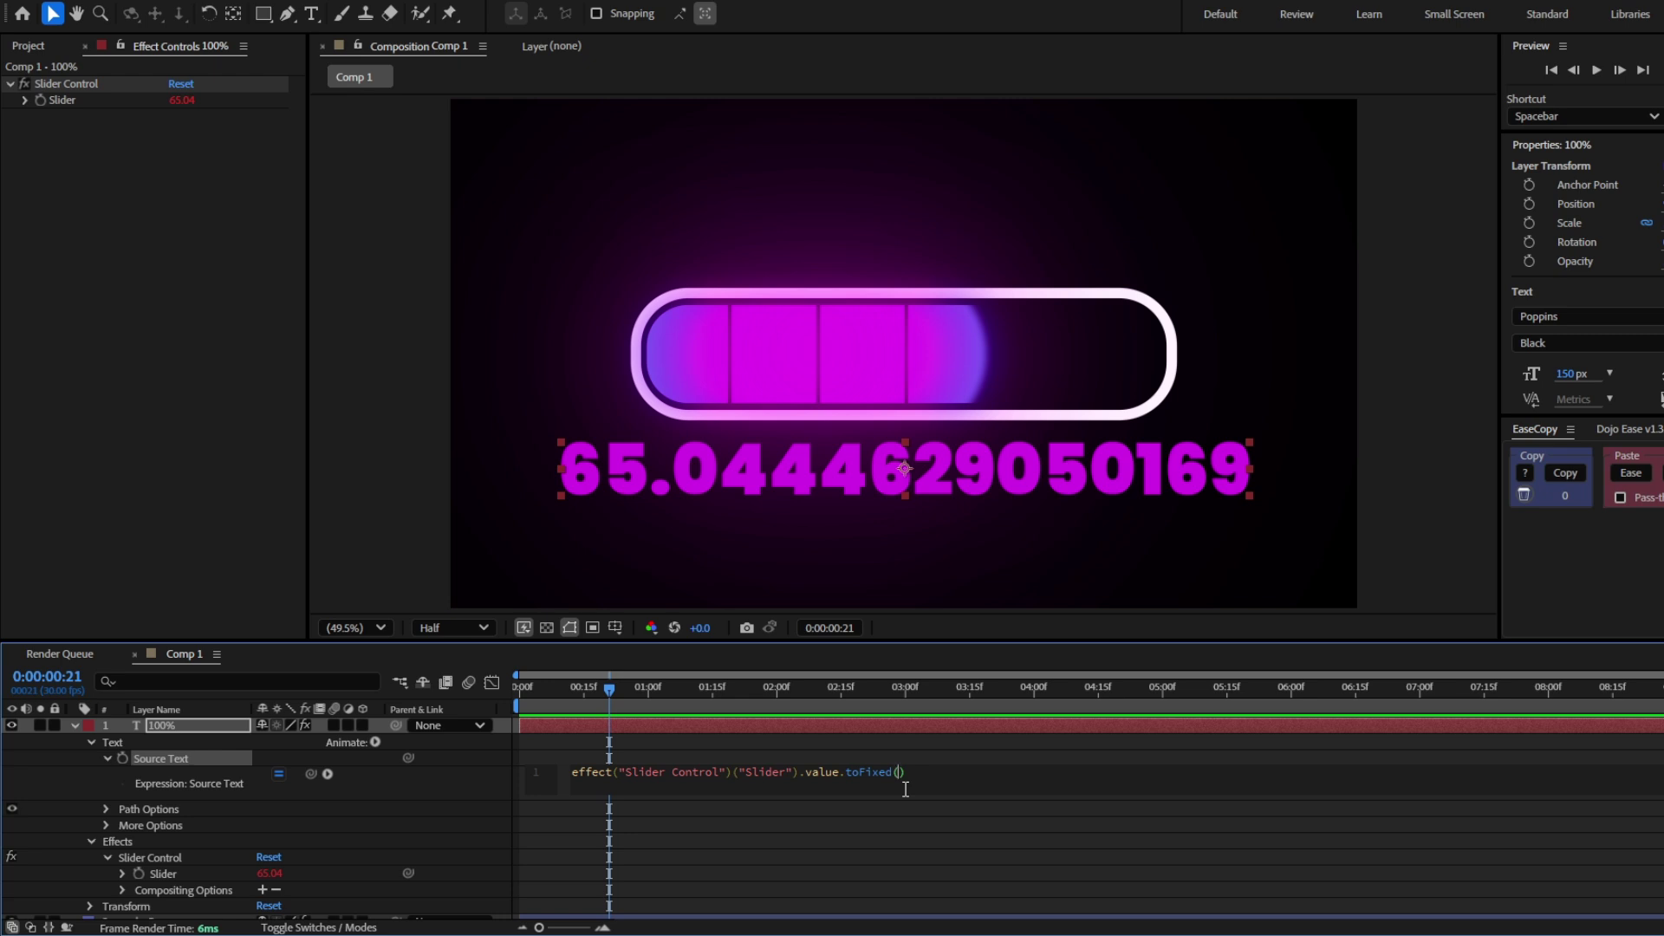
type("0")
key("BackSpace")
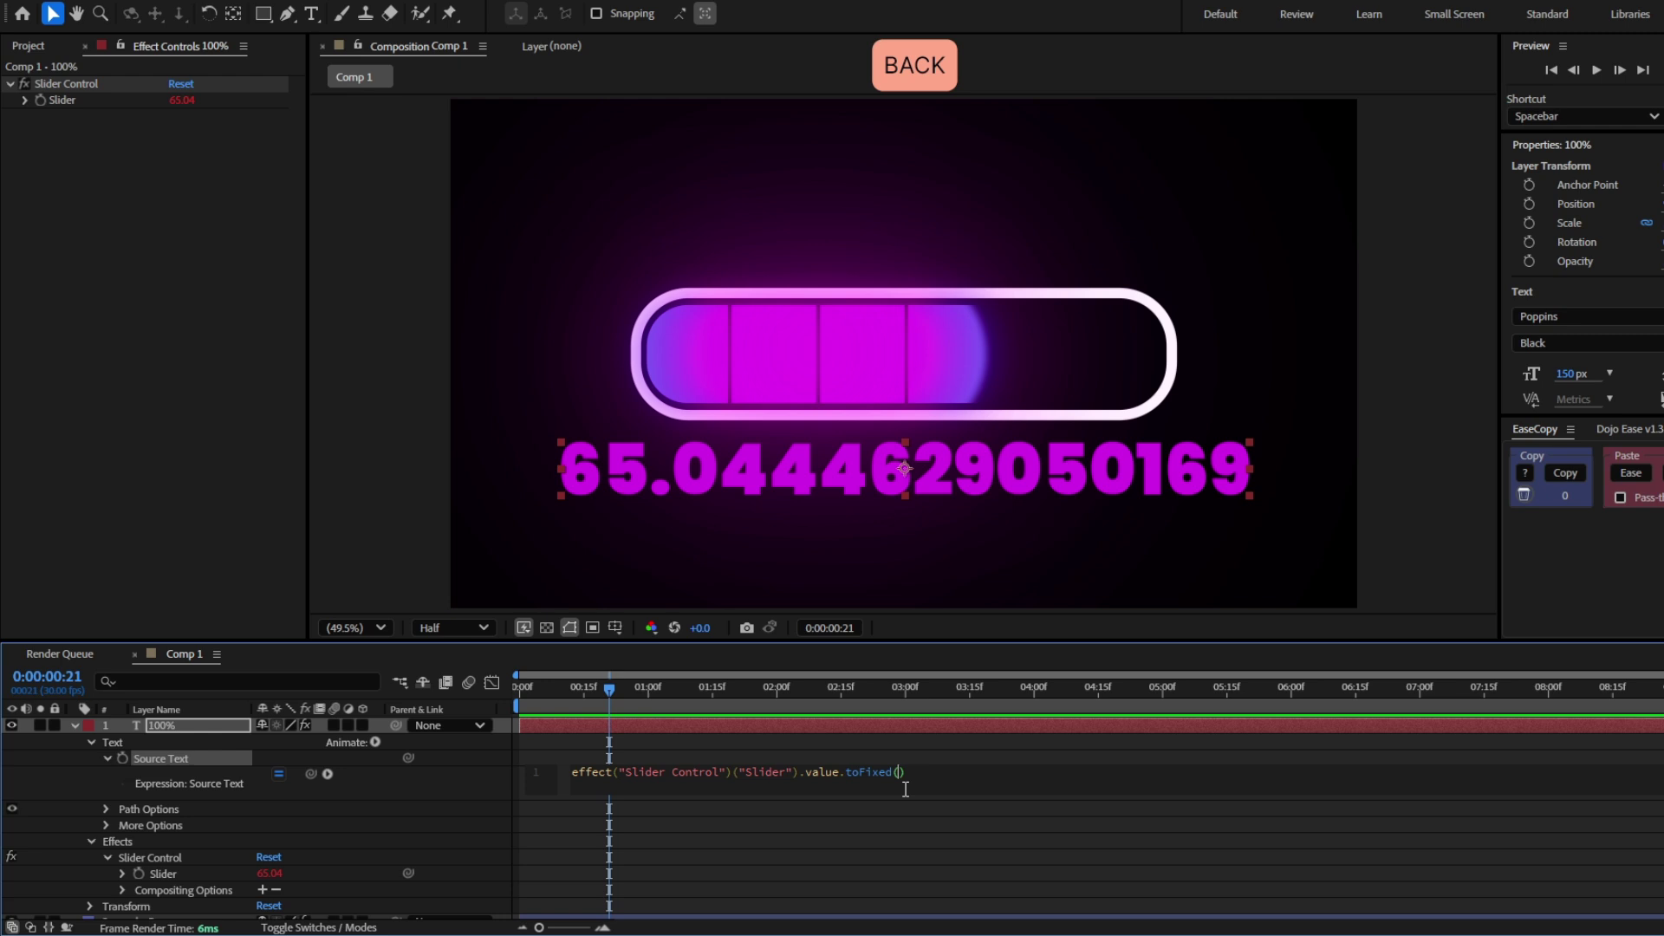
type("1")
key("BackSpace")
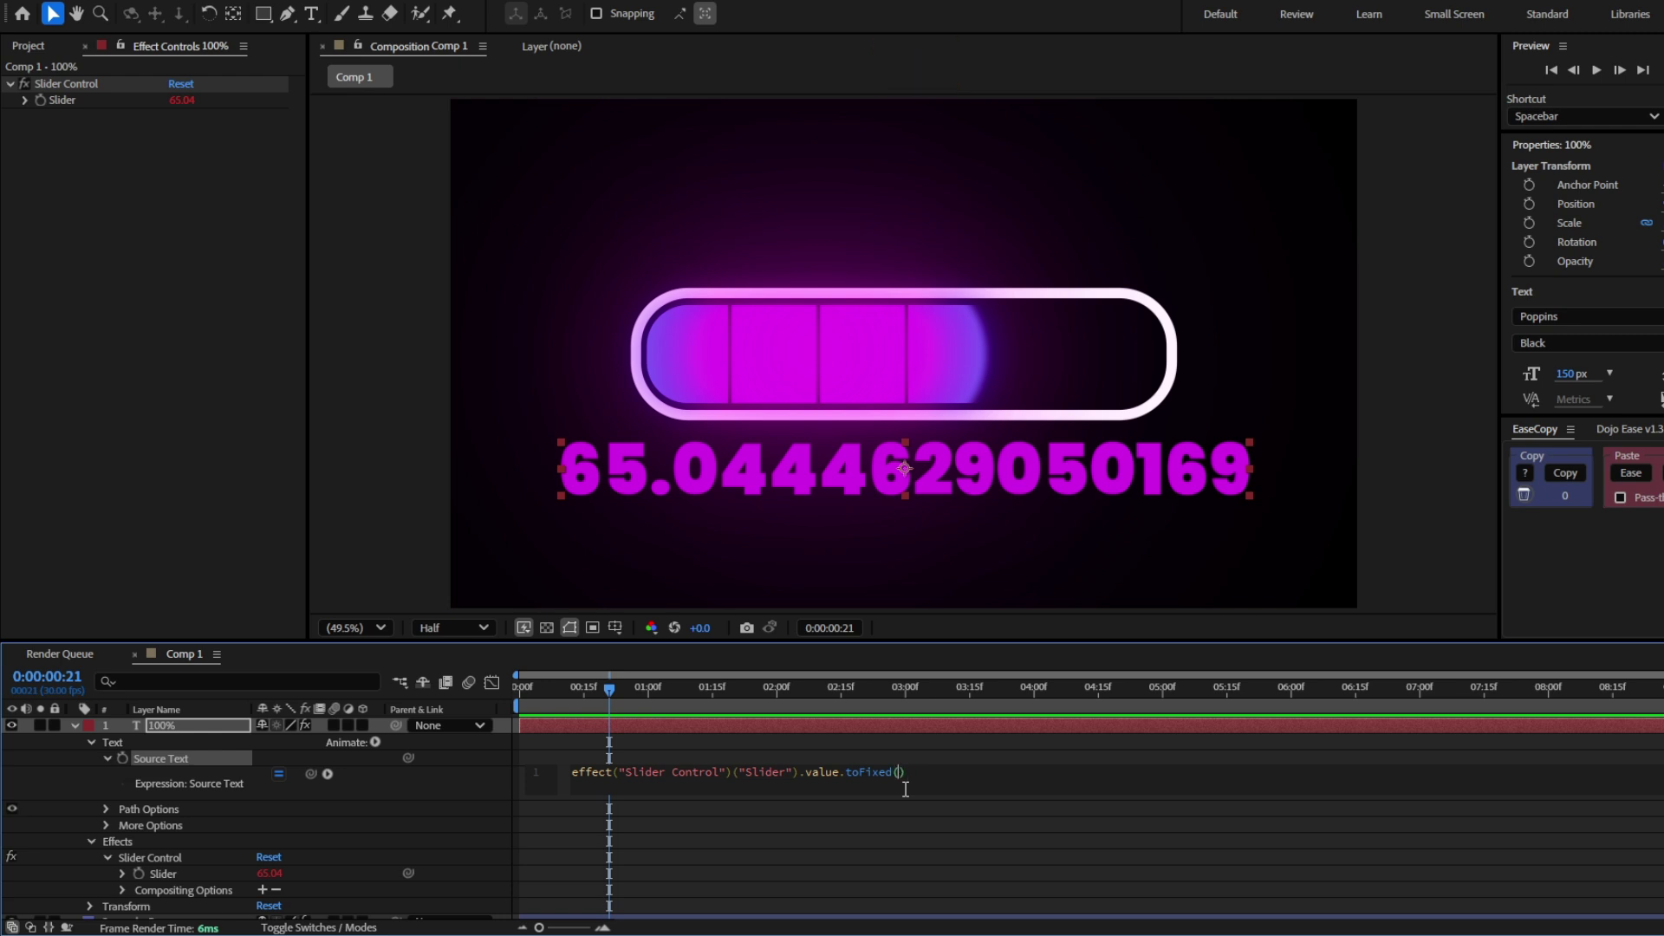
type("0")
left_click(834, 842)
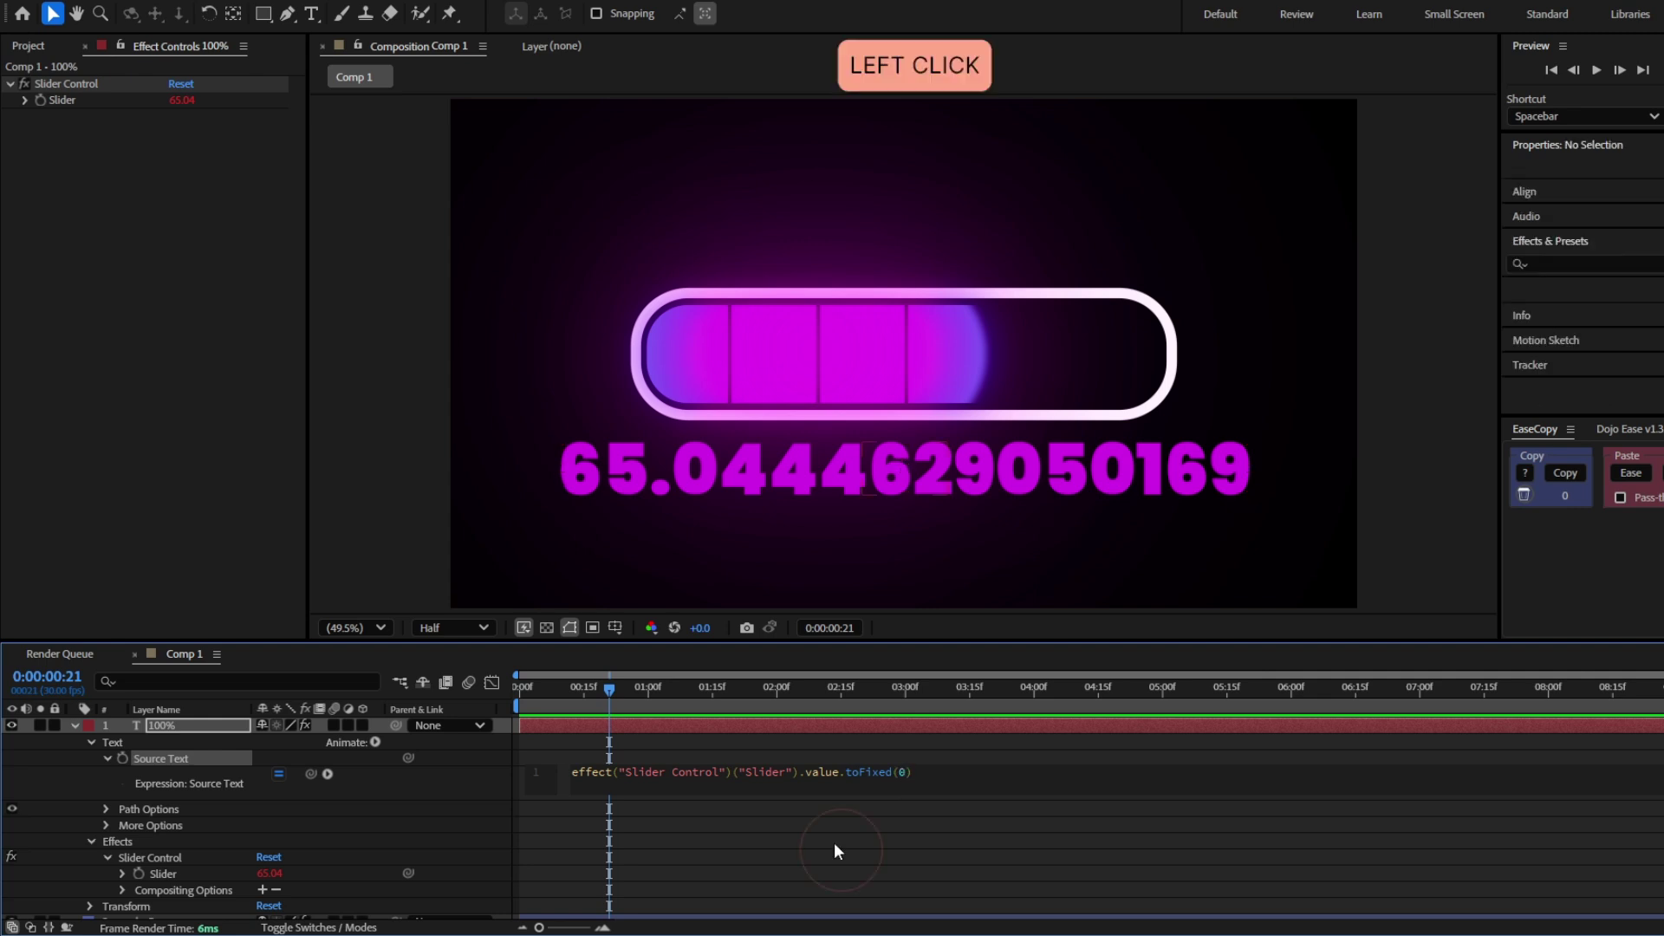
left_click_drag(619, 683, 660, 710)
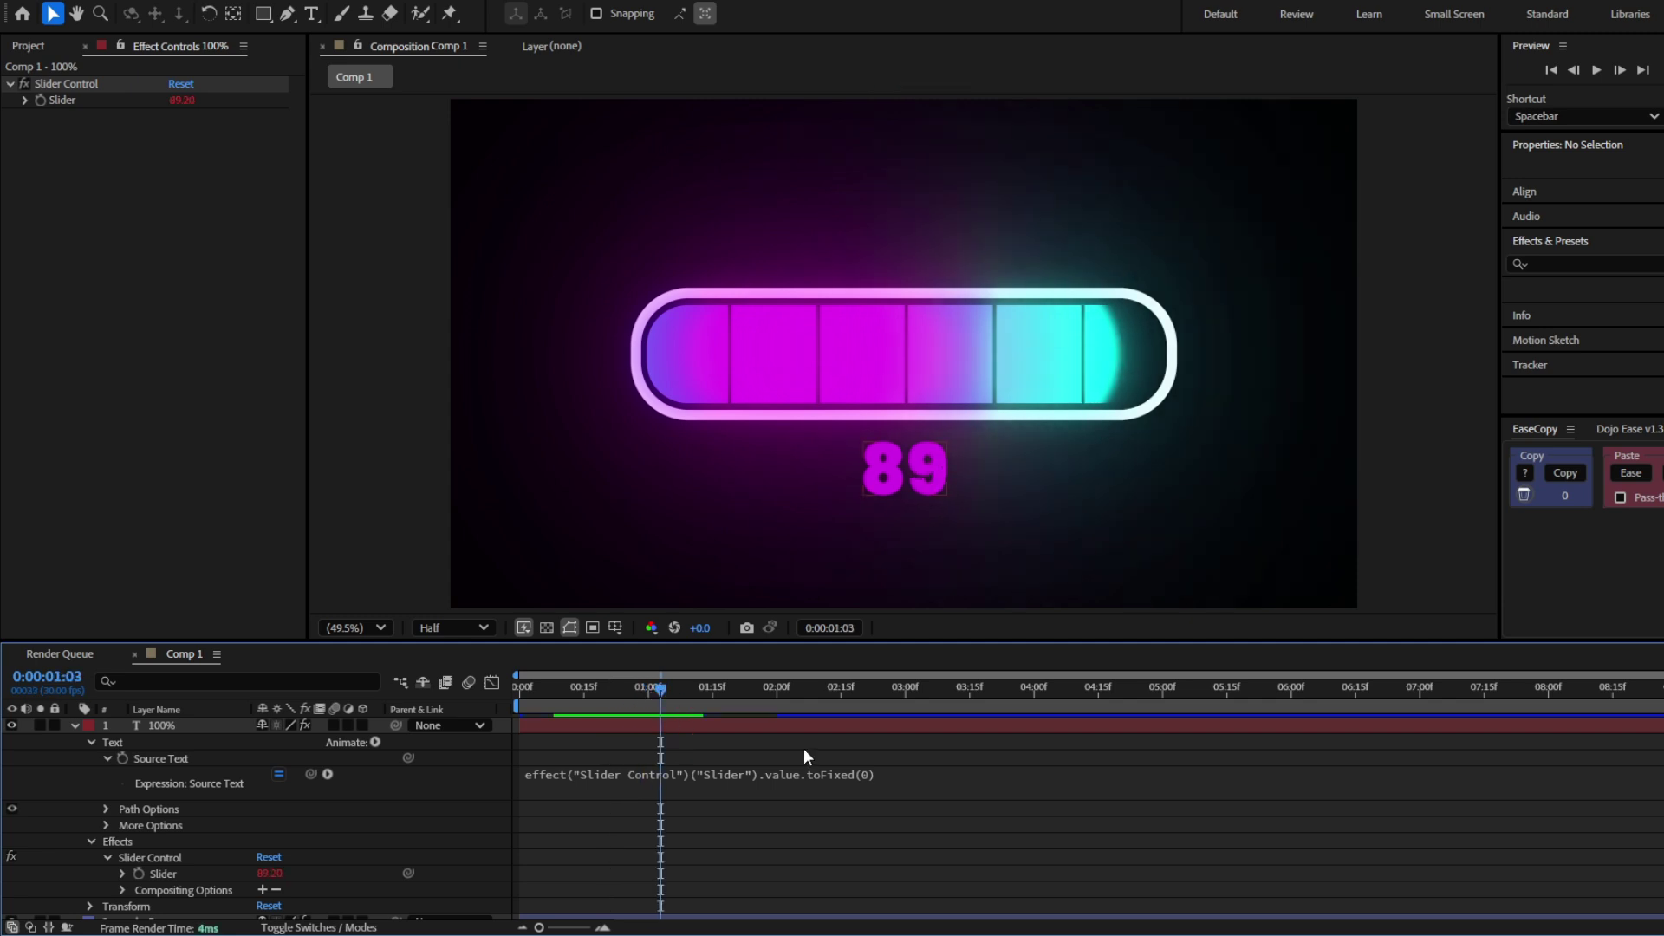
Append + "%" to the counter's Source Text expression
left_click(919, 779)
left_click(1011, 786)
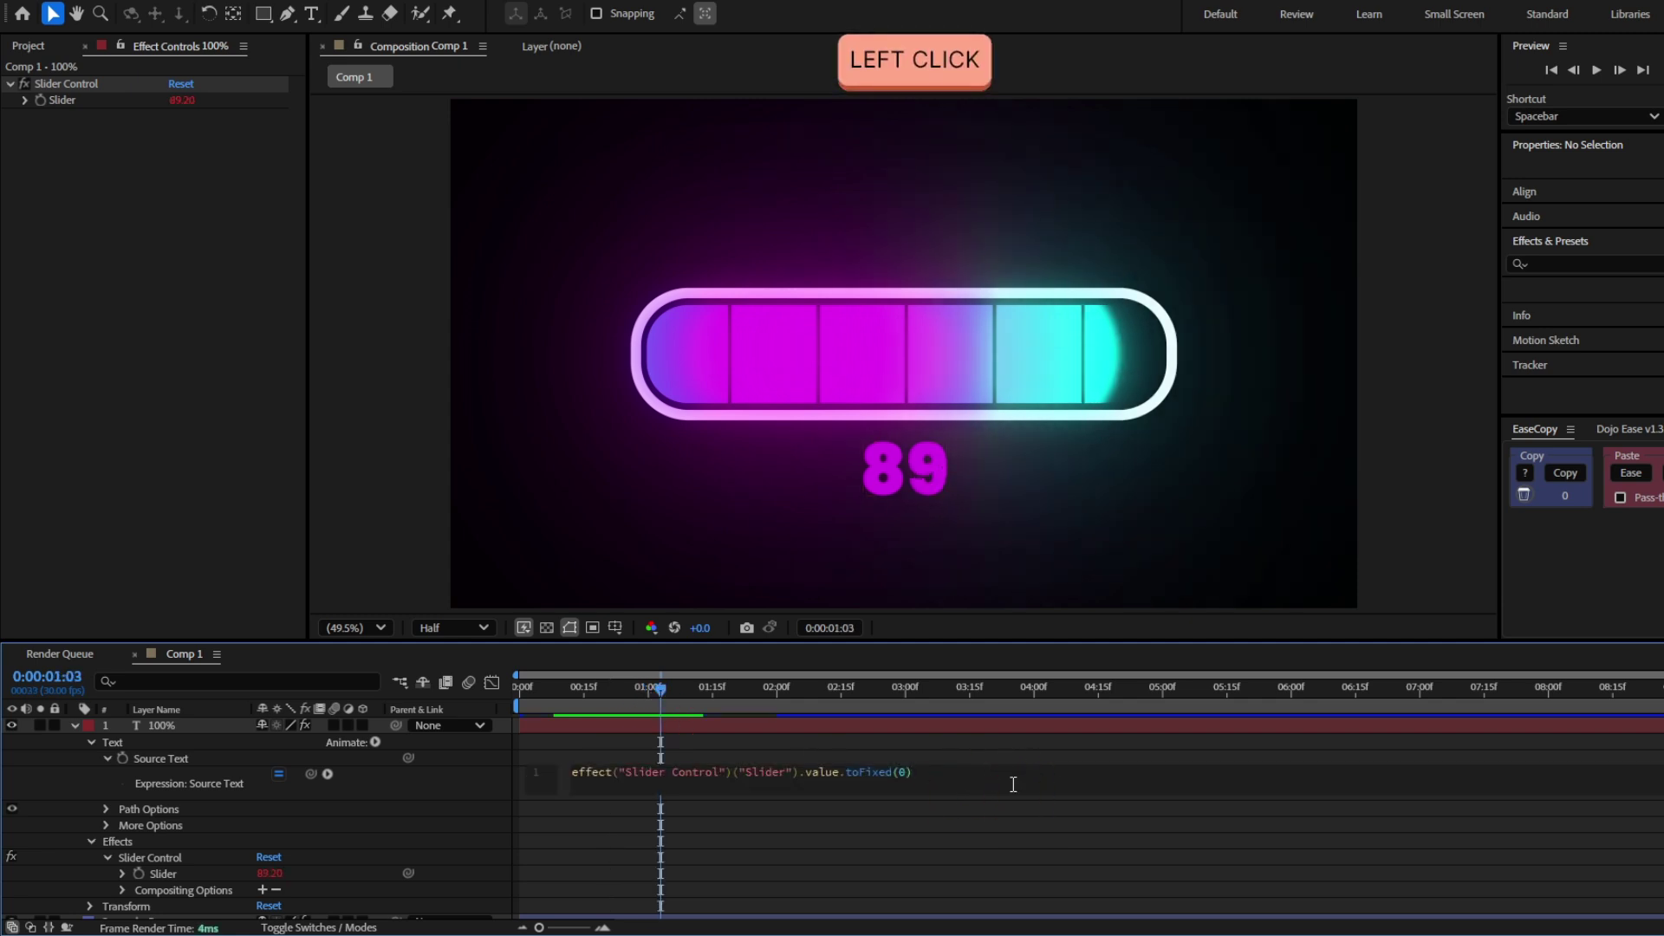
type("+")
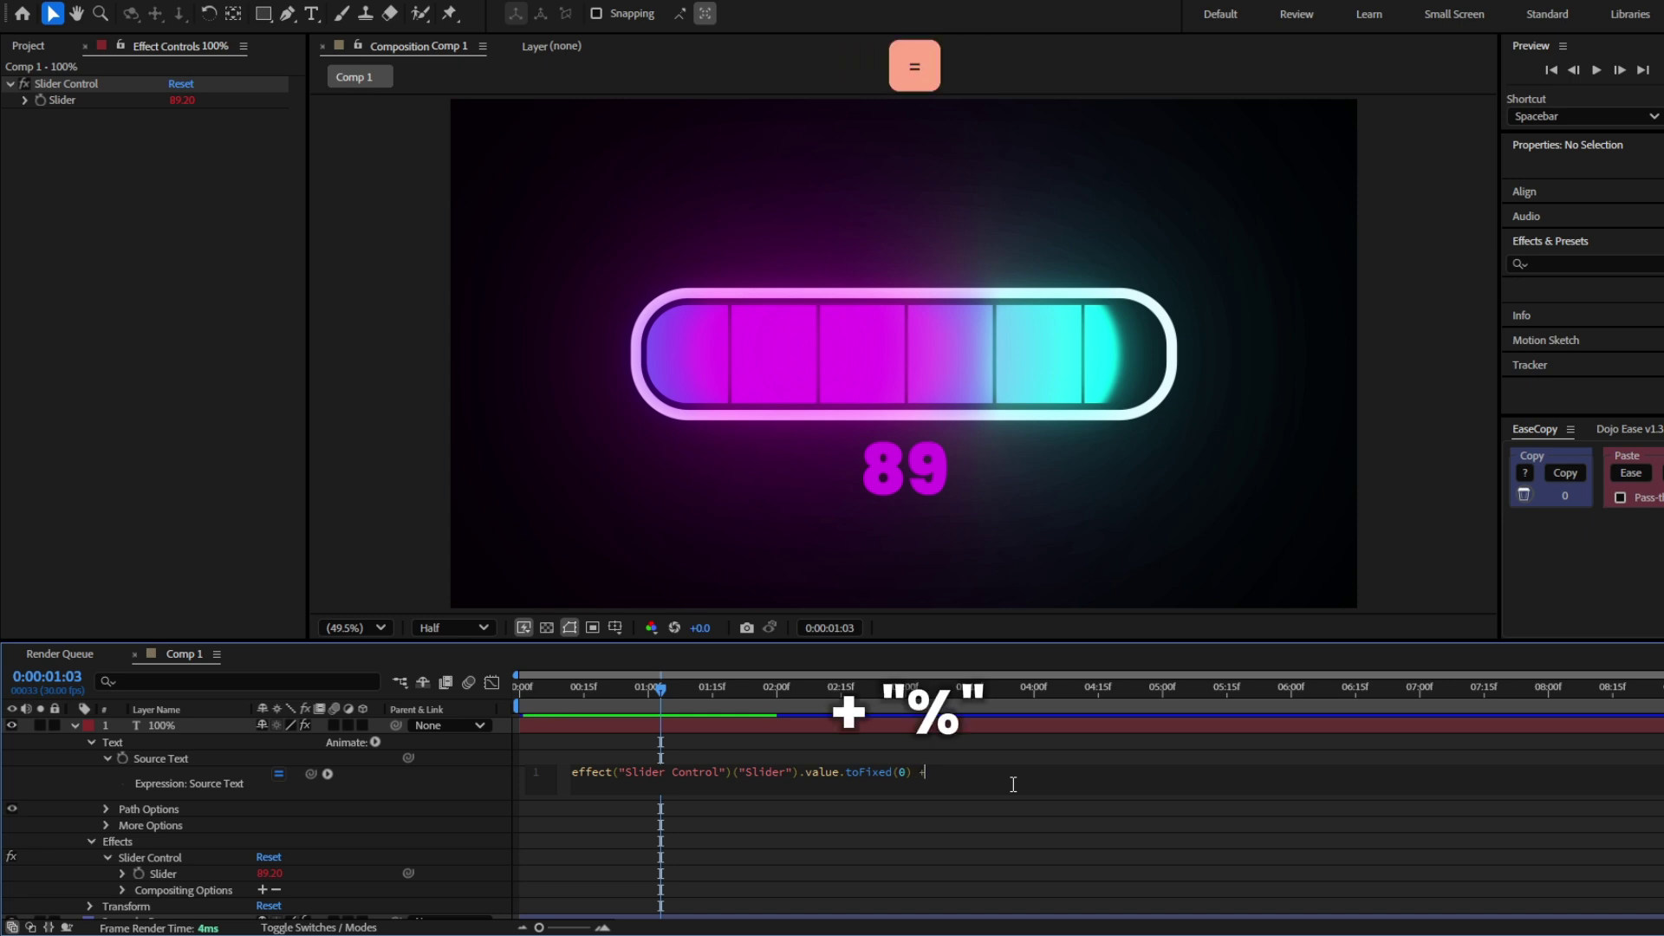
key("shift")
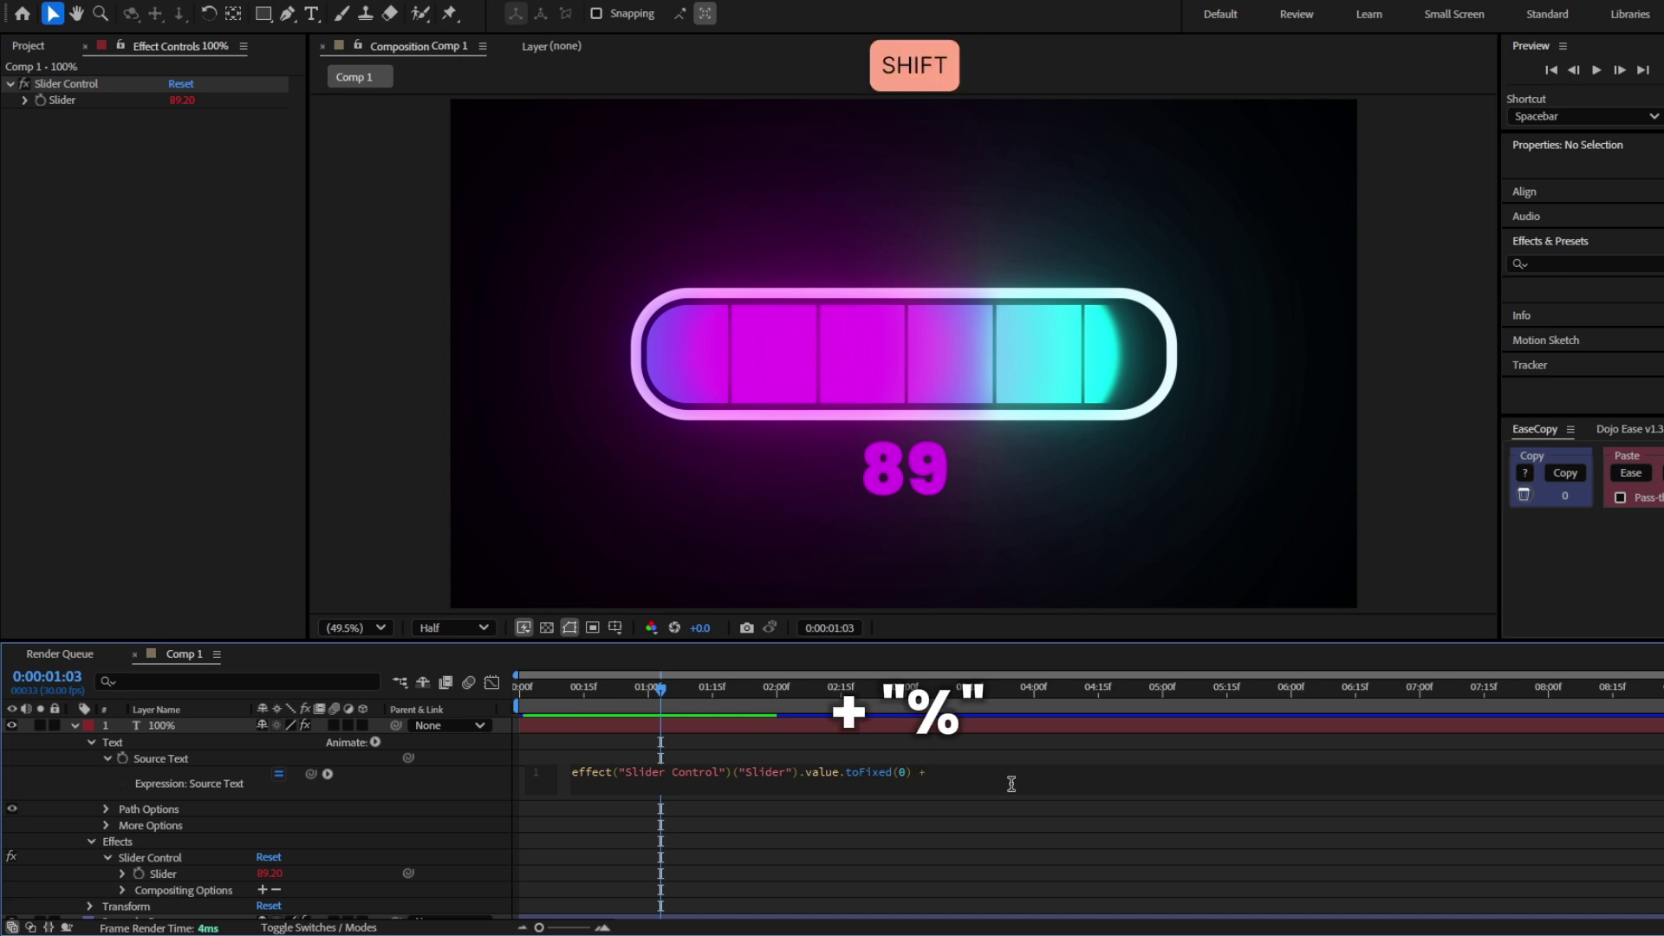
type("\"%")
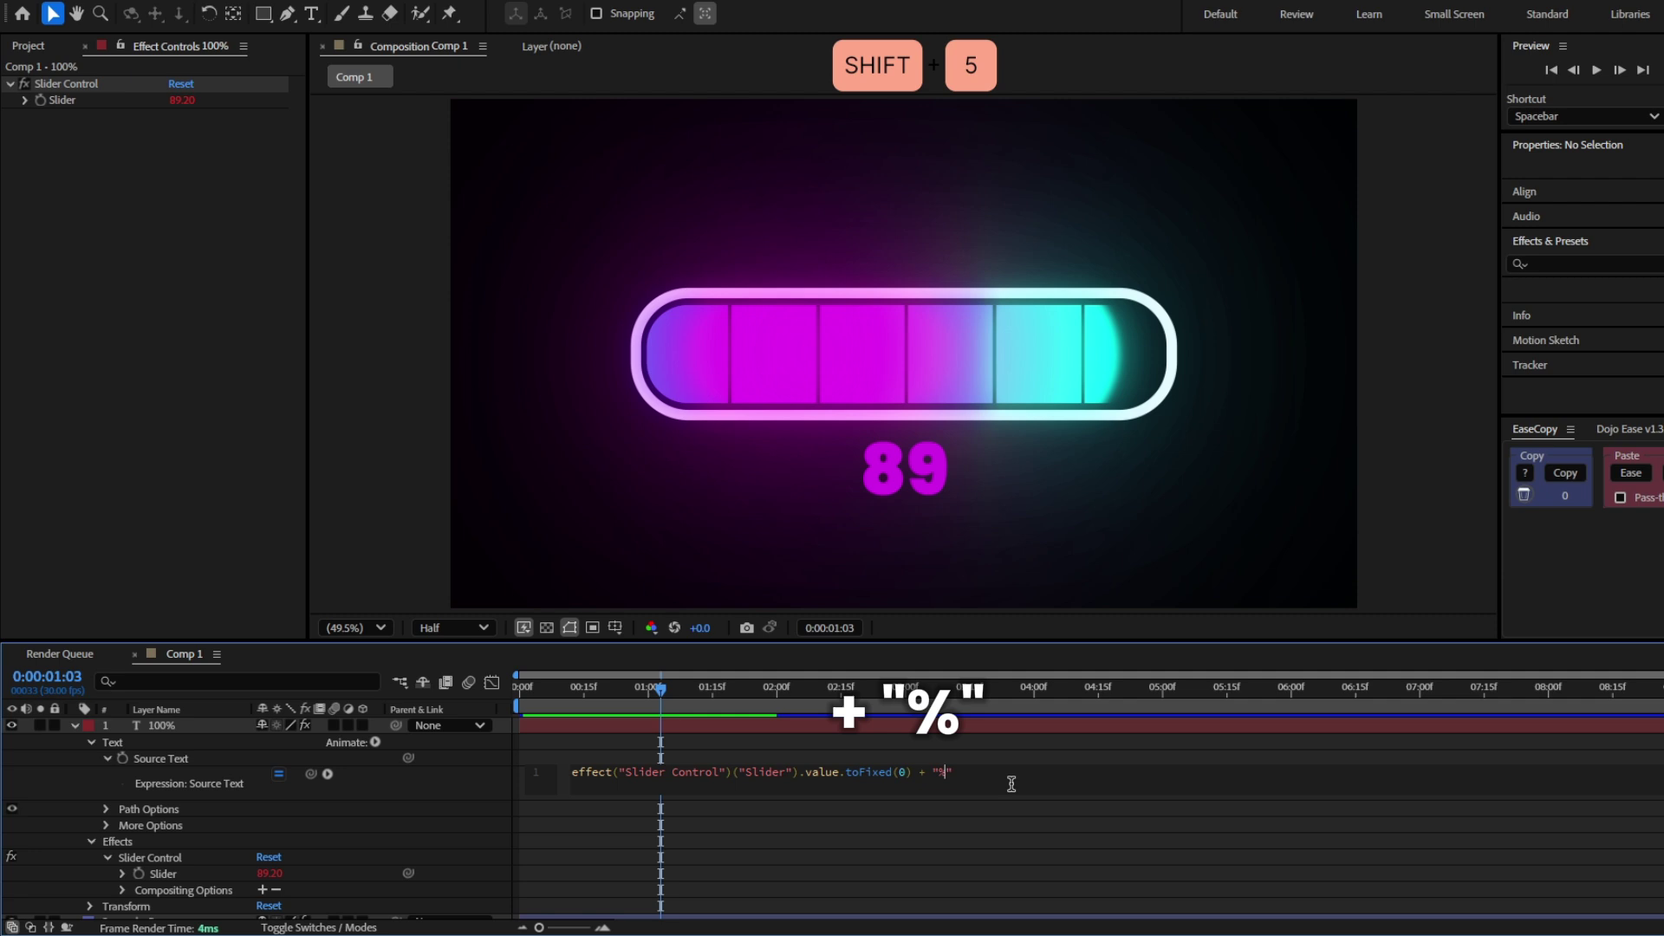
left_click(835, 839)
Preview and scrub the animation to check the percentage counter follows the bar
key("space")
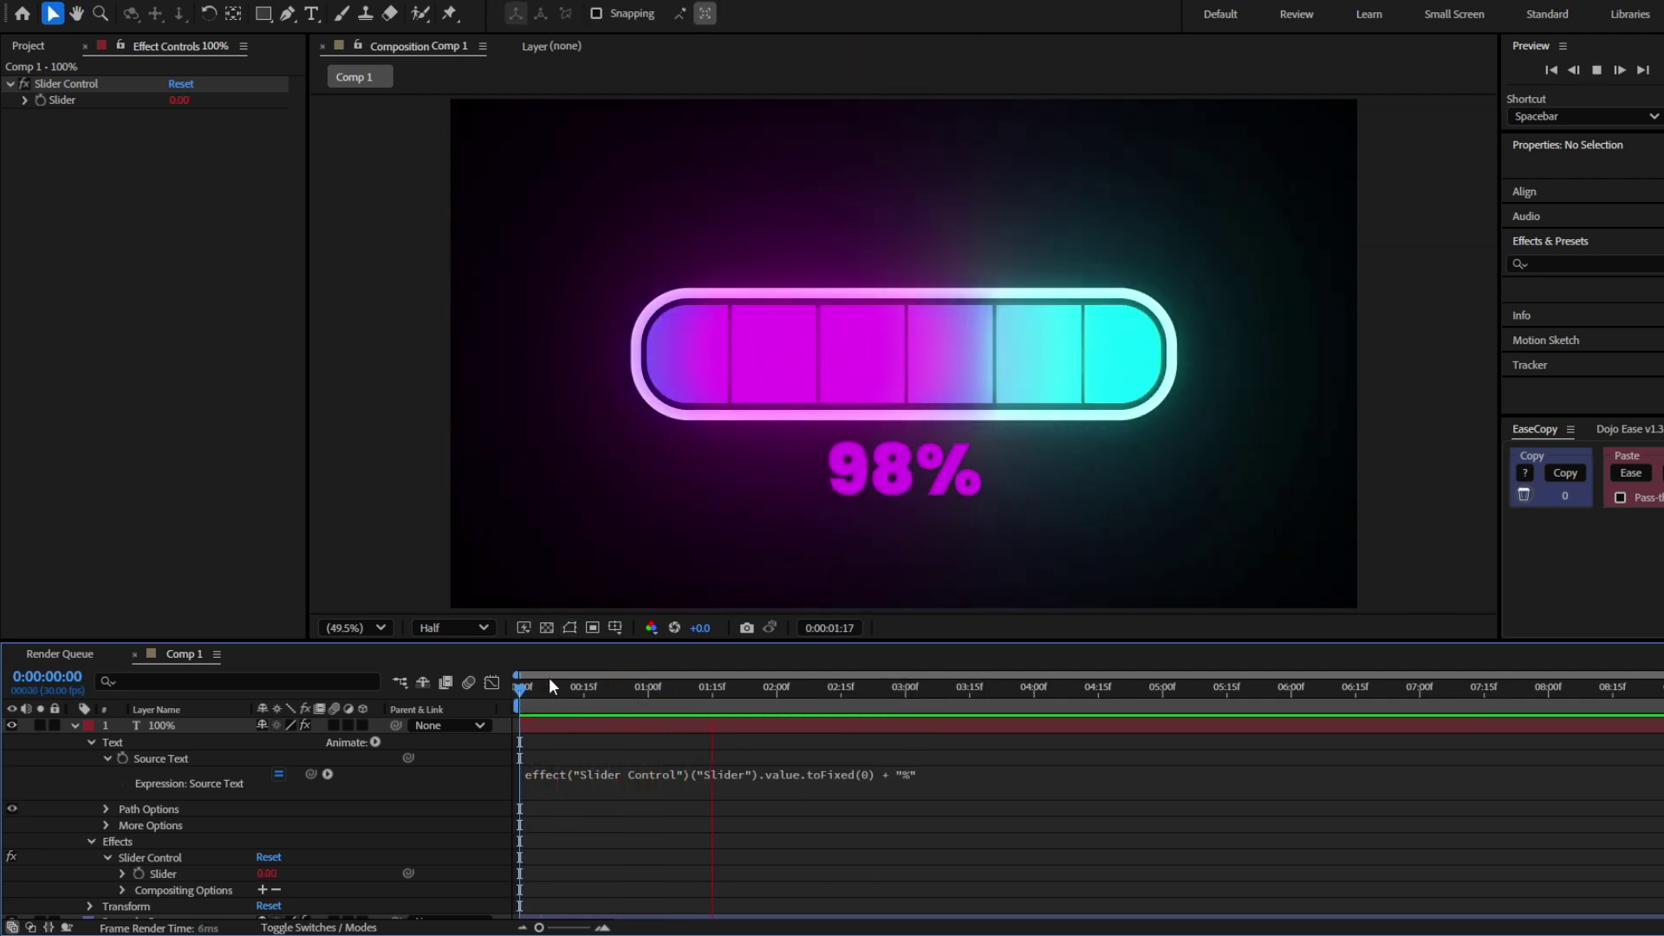
key("space")
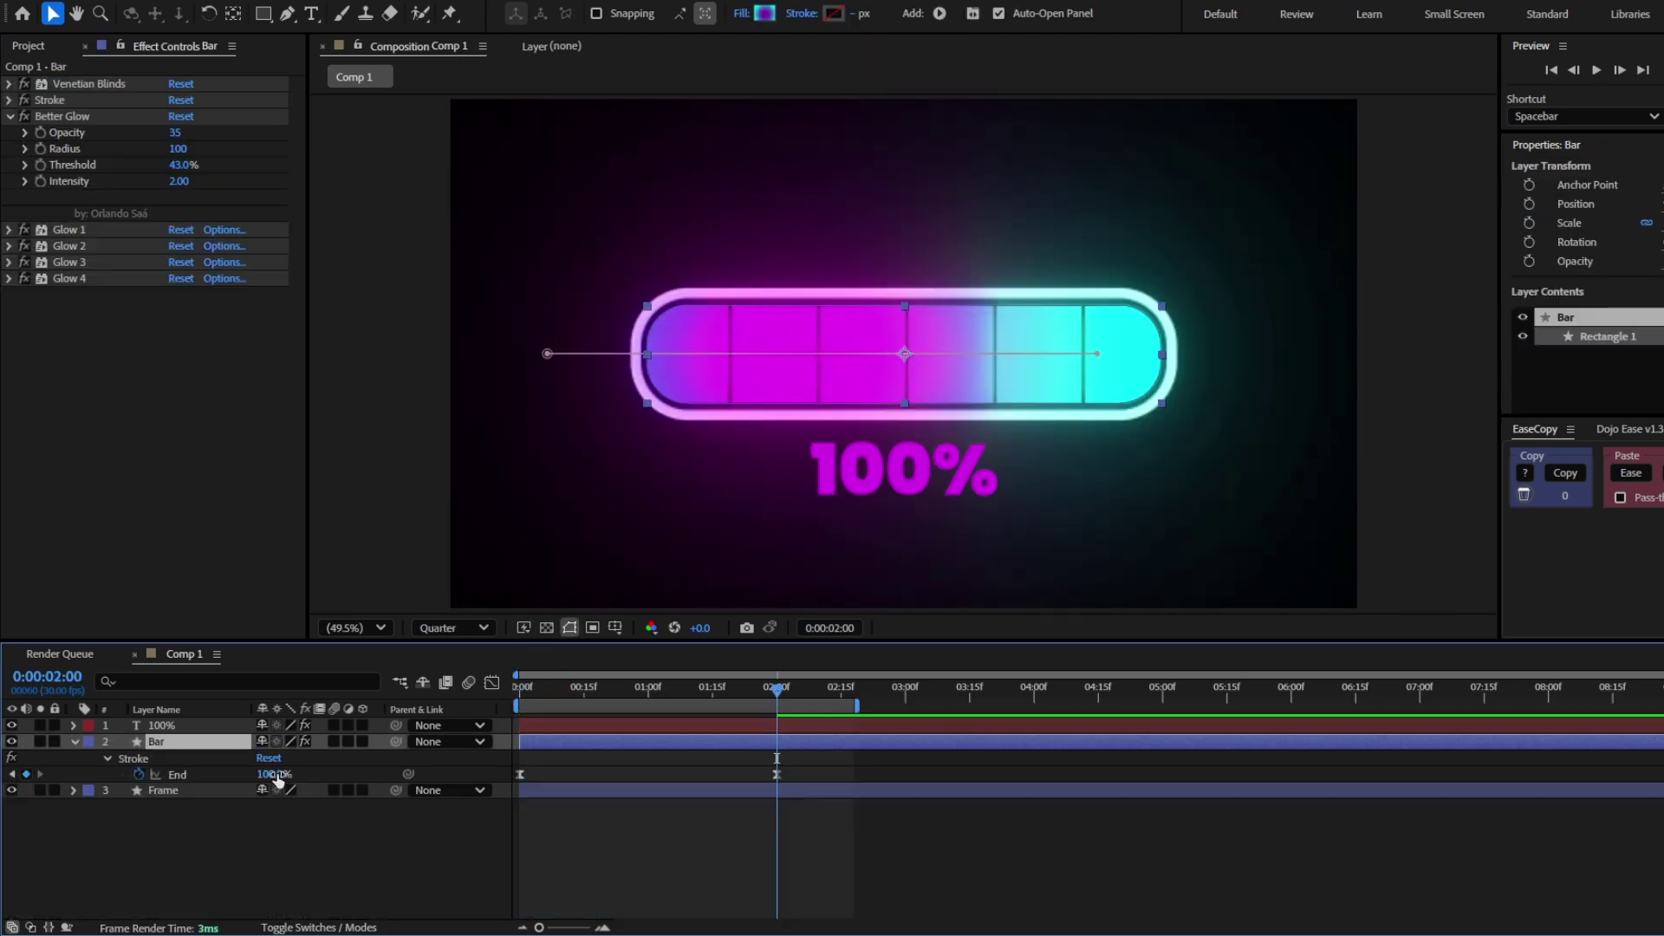
mouse_move(279, 774)
left_mouse_down()
mouse_move(207, 776)
mouse_move(244, 774)
mouse_move(193, 794)
mouse_move(268, 787)
left_mouse_up()
mouse_move(777, 716)
left_mouse_down()
mouse_move(649, 716)
mouse_move(757, 726)
left_mouse_up()
mouse_move(637, 715)
left_mouse_down()
mouse_move(450, 694)
mouse_move(635, 685)
left_mouse_up()
Add a Fill effect to the 100% counter layer
key("ctrl+space")
type("f")
key("Return")
Keyframe the counter's Fill Color from the bar's magenta at the start to its cyan at 1:28
left_click(203, 165)
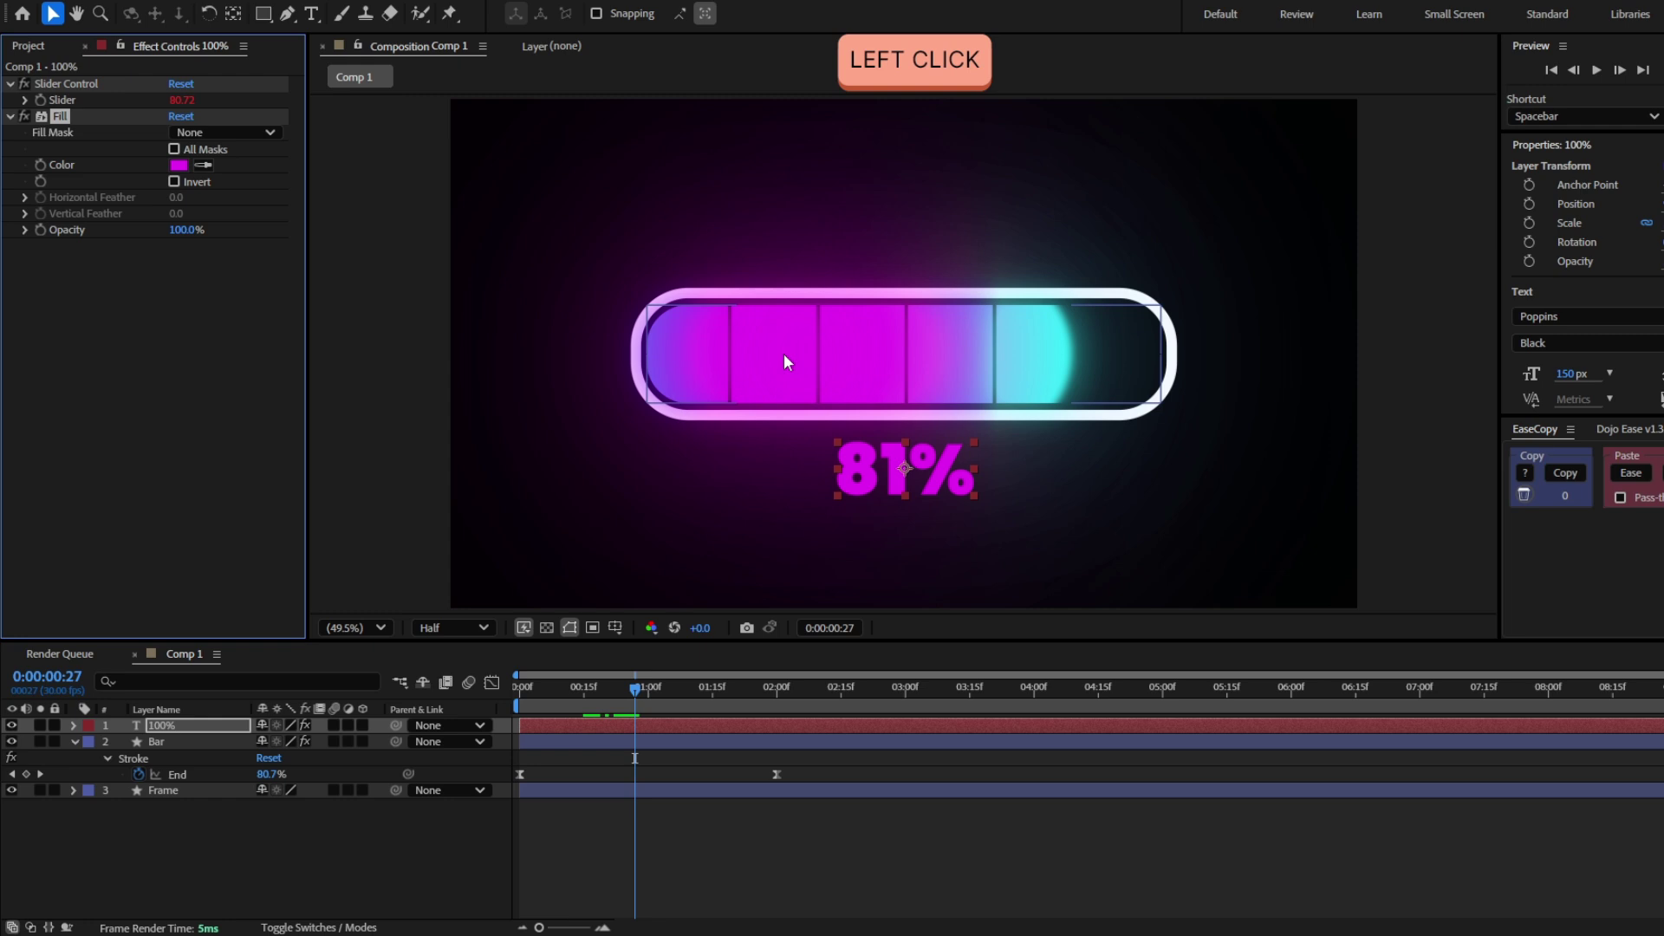
key("u")
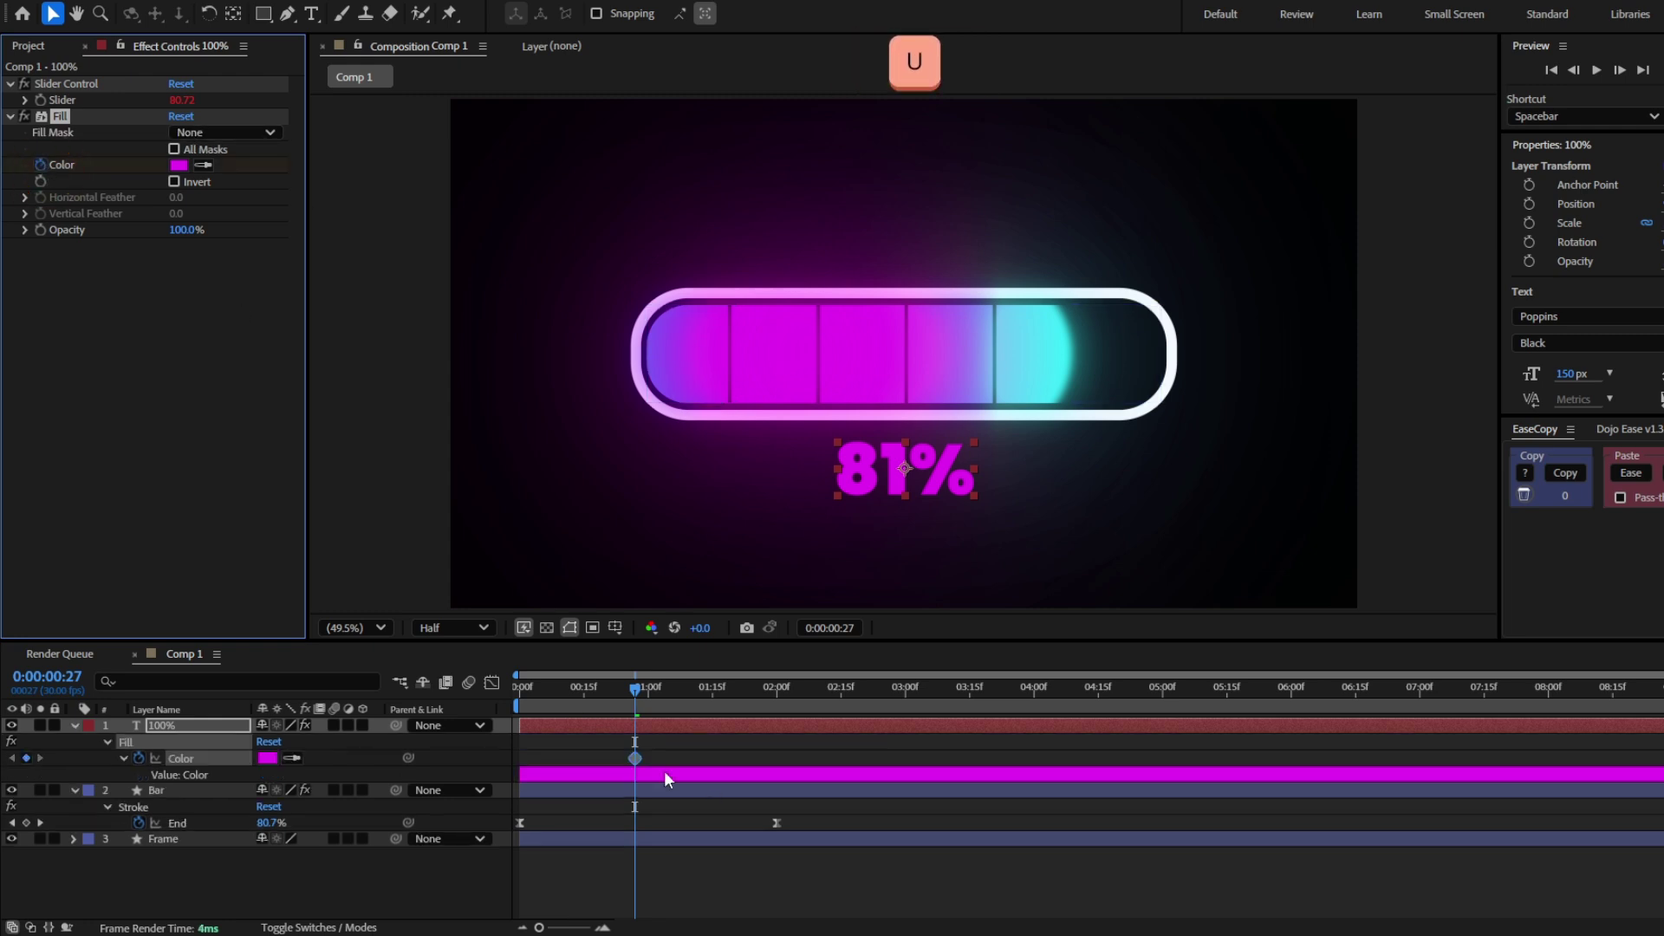
left_click_drag(637, 709, 766, 709)
left_click(204, 166)
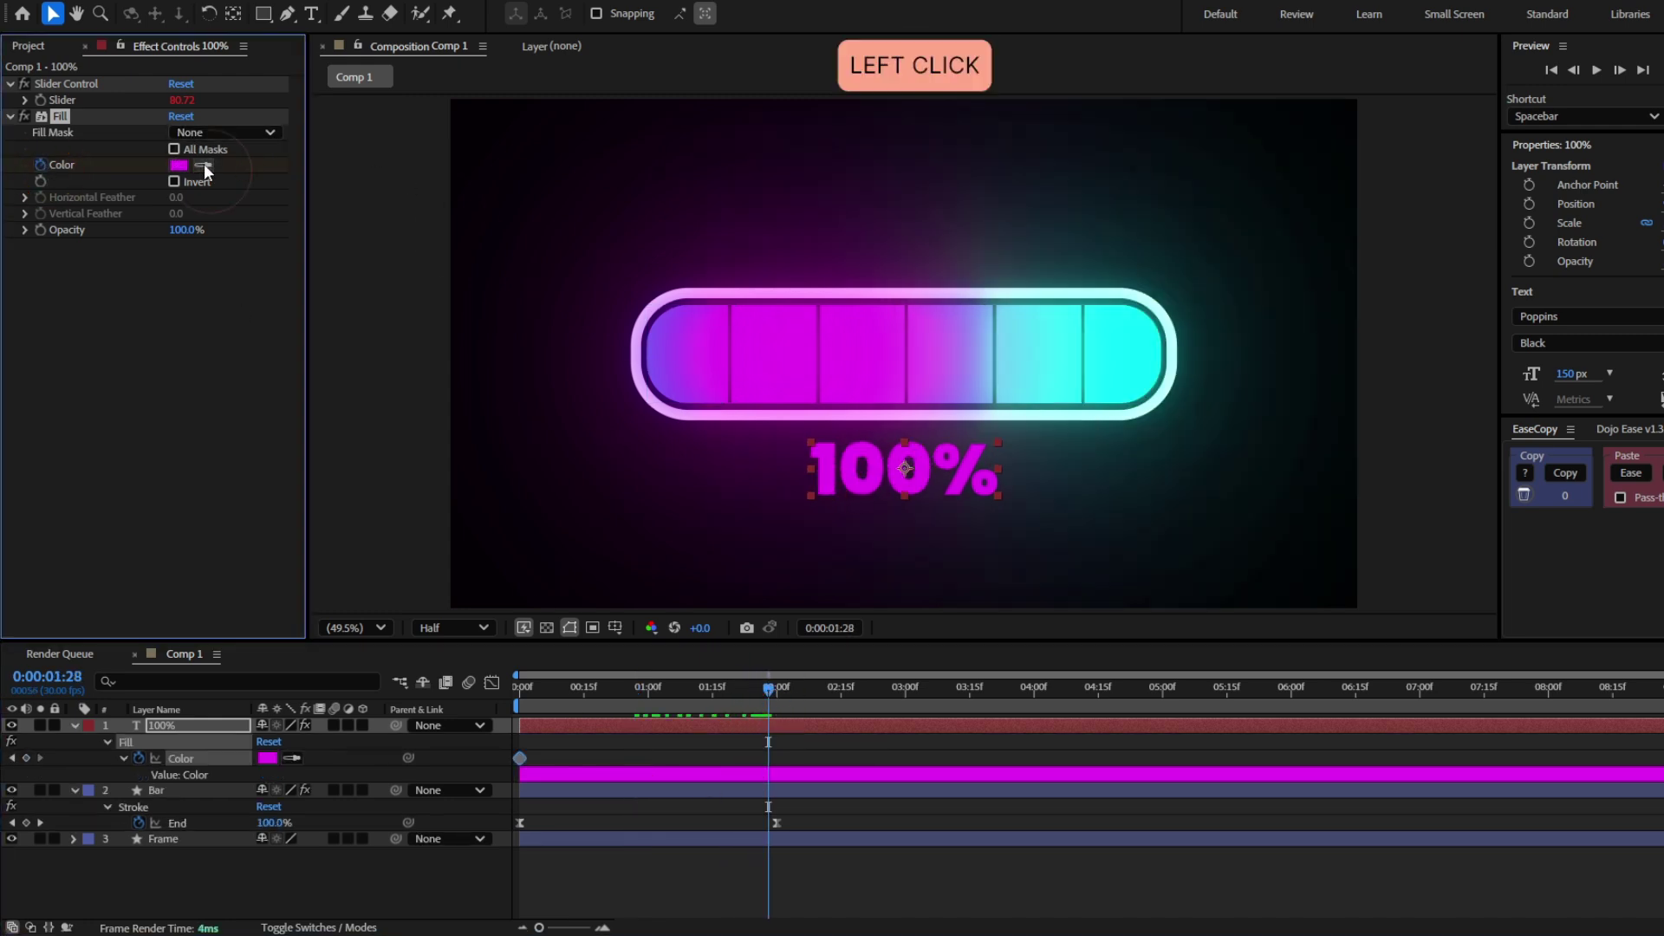
left_click(1133, 370)
Apply Easy Ease (F9) to both Fill Color keyframes
left_click_drag(794, 746, 482, 761)
key("F9")
left_click(590, 751)
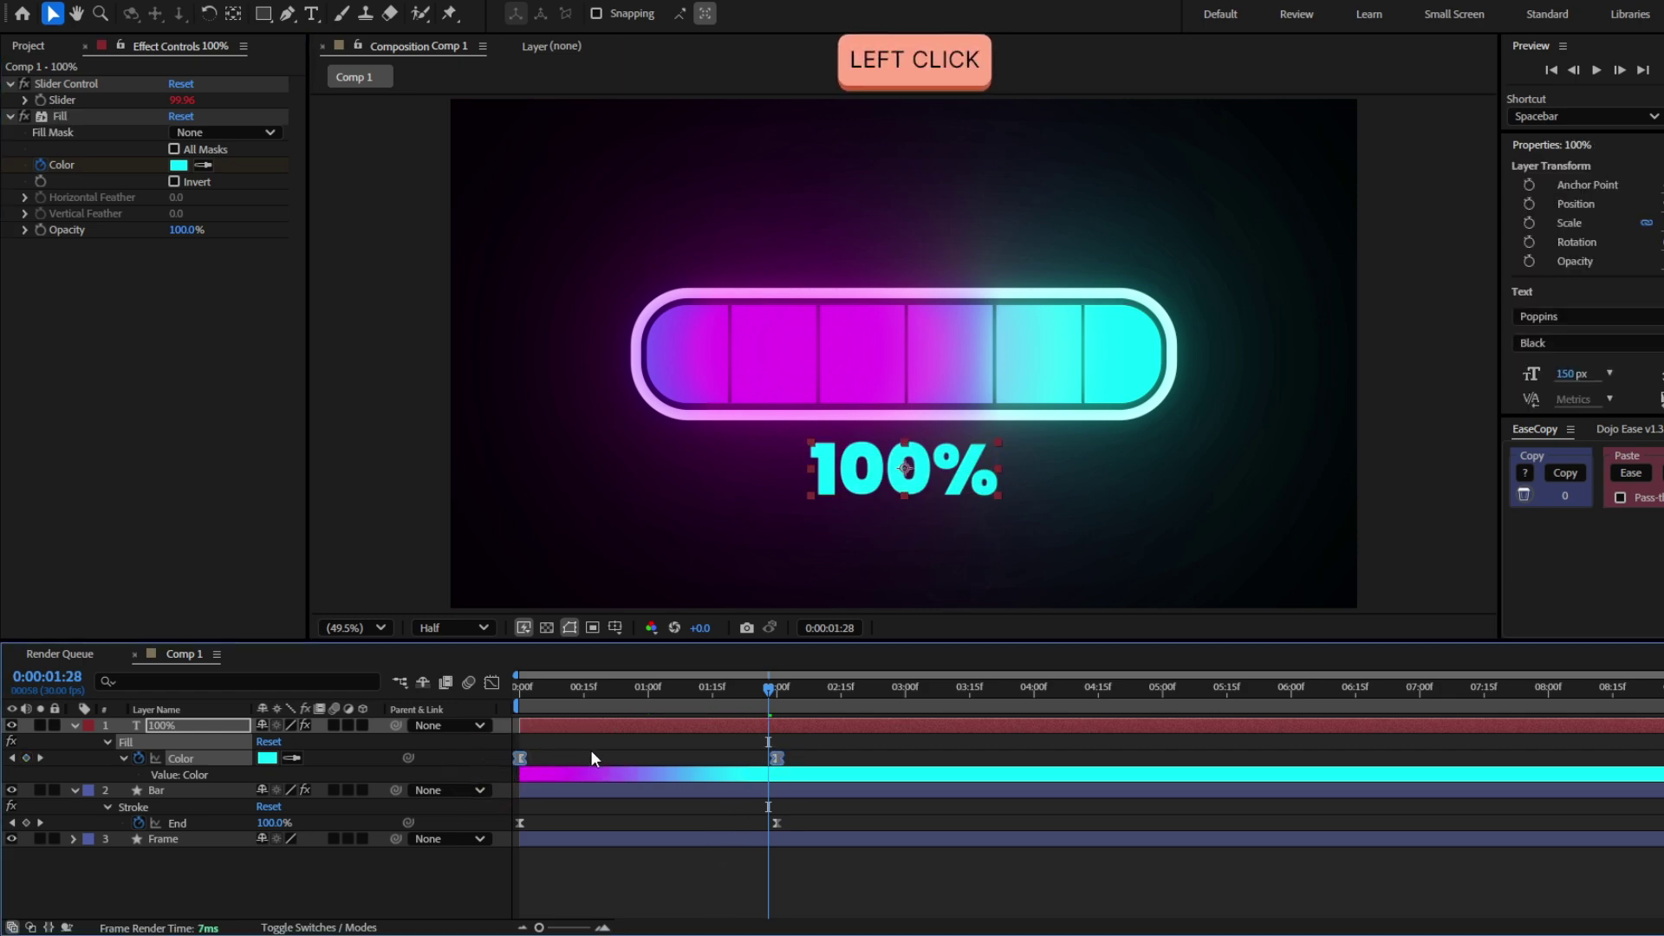
left_click(568, 627)
left_click(728, 788)
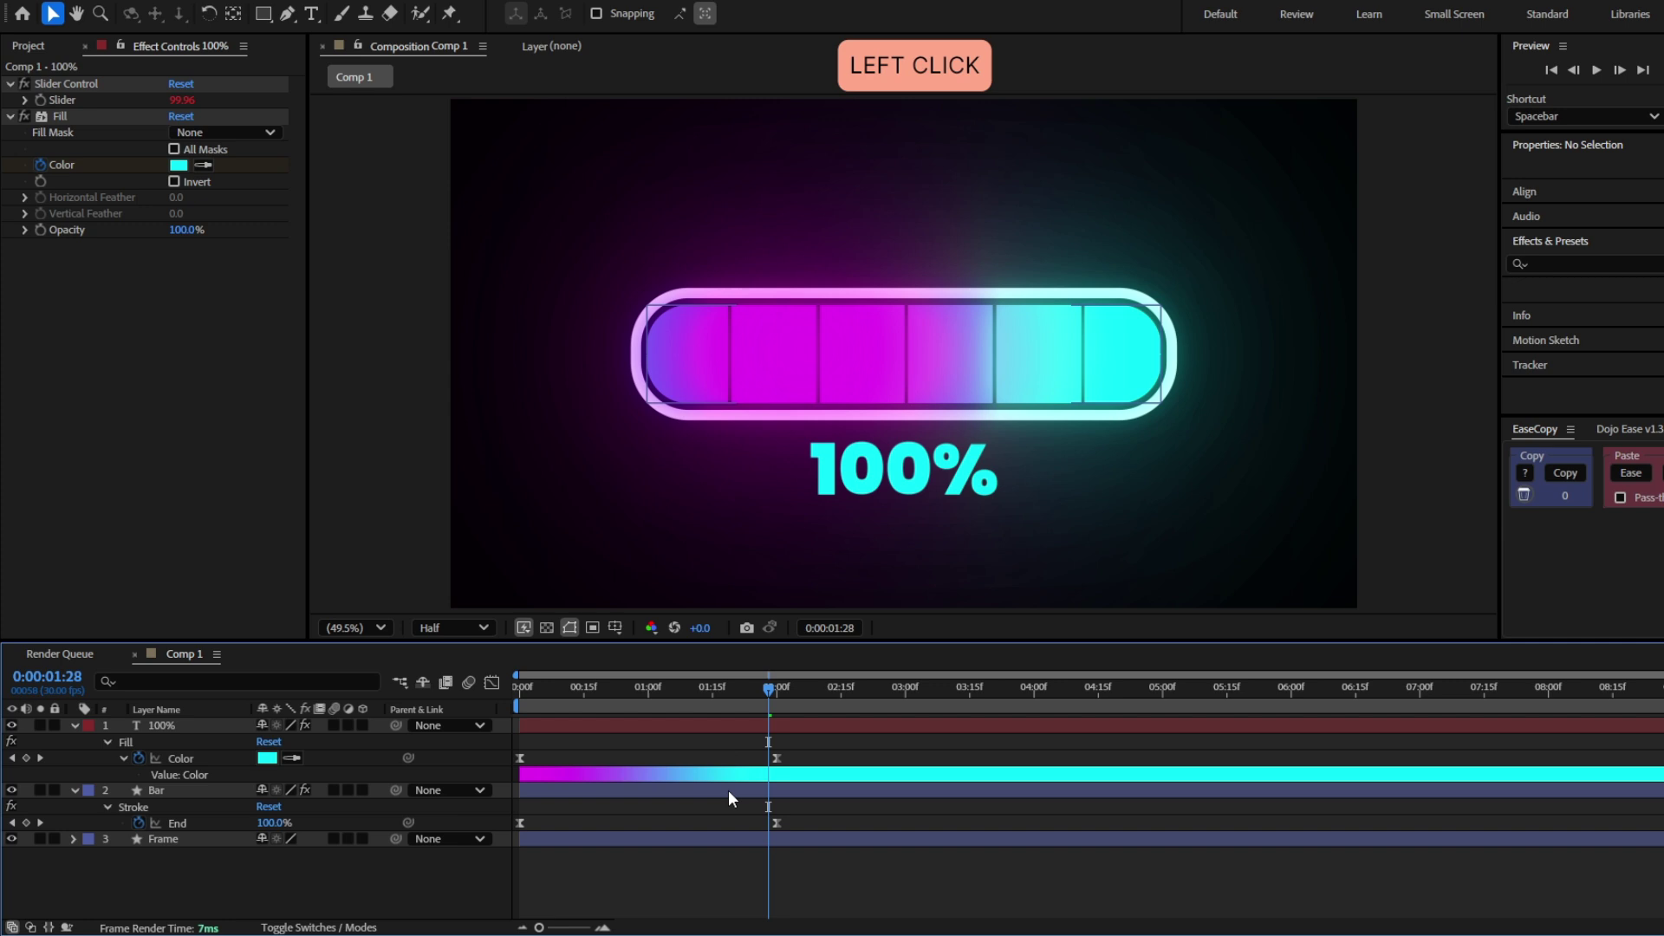
Copy the Bar's Better Glow and Glow 1–4 effects onto the 100% counter and play it back
left_click(95, 277)
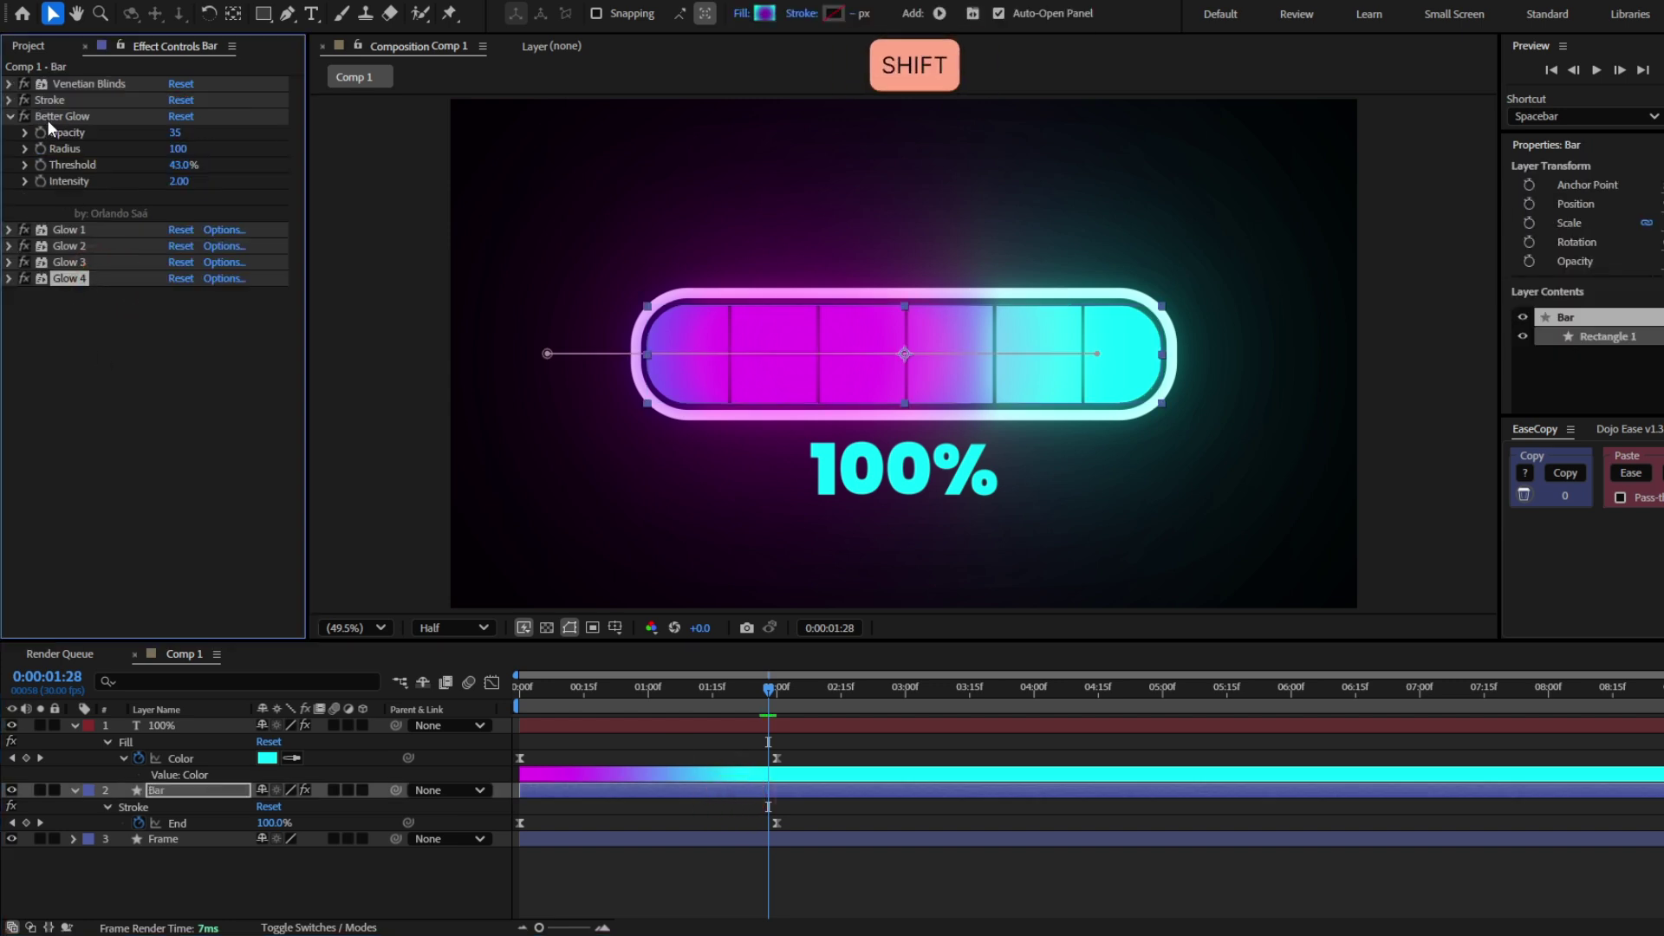
left_click(51, 115, "shift")
left_click(795, 726)
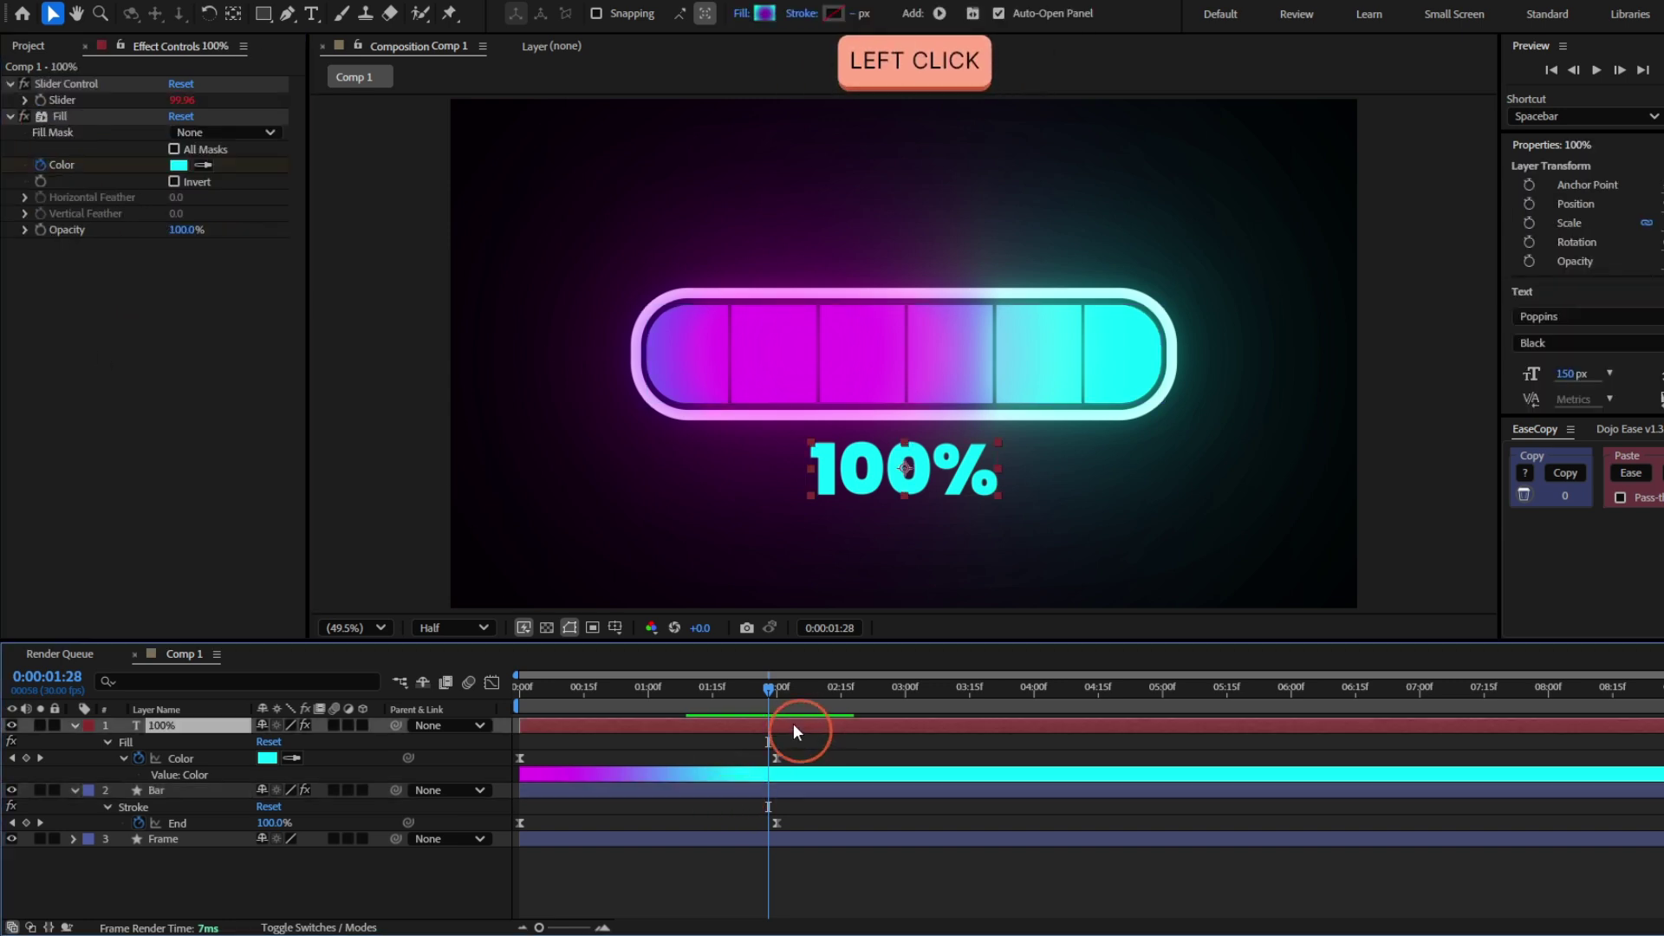
key("ctrl+v")
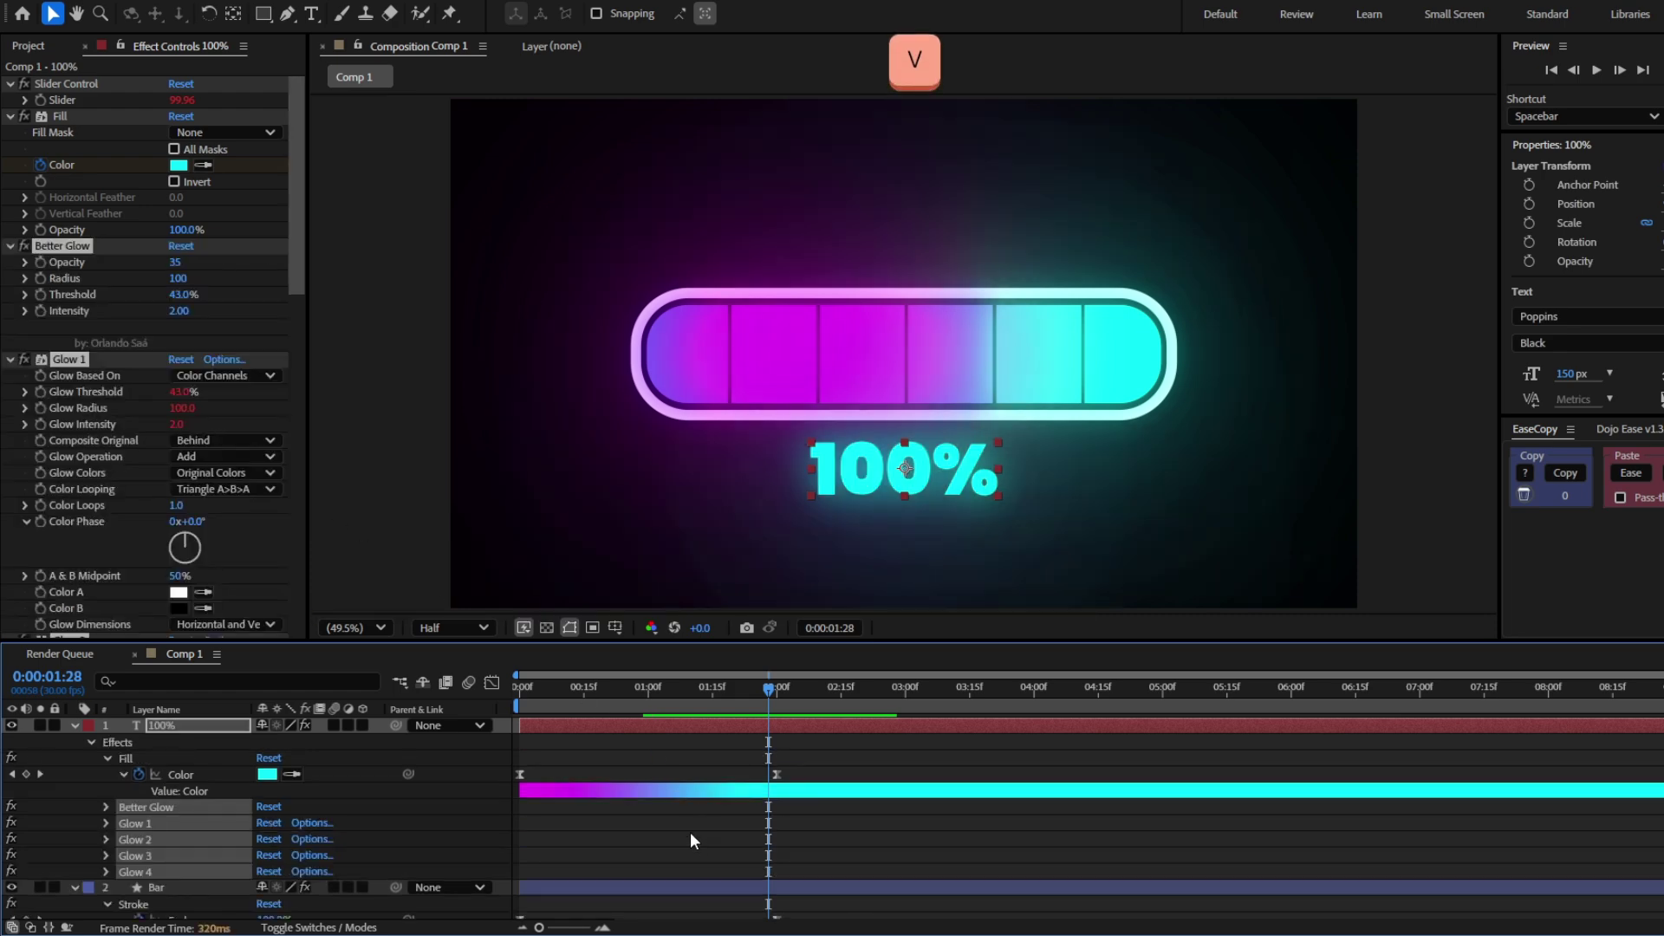
left_click(521, 689)
key("space")
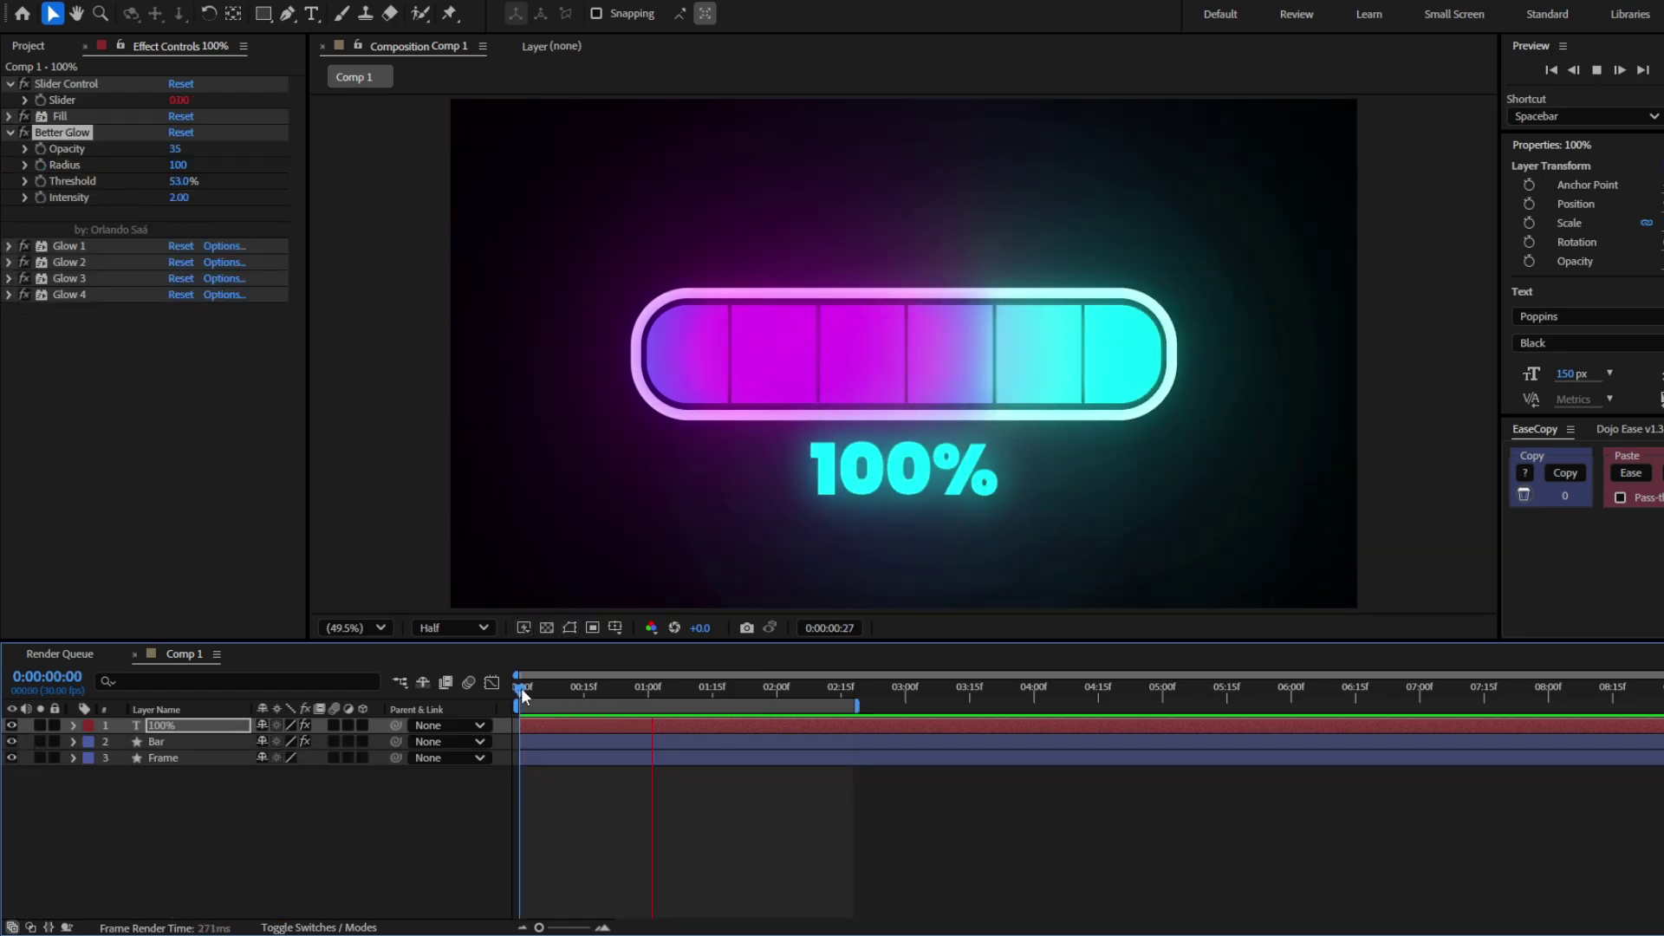